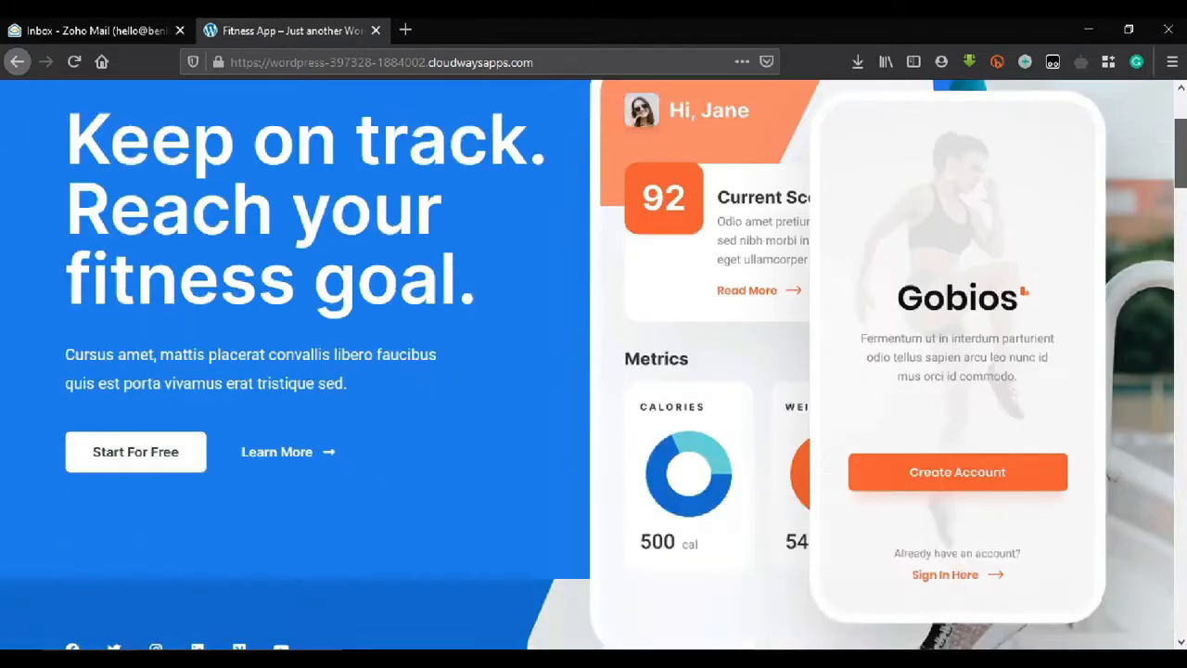
Step: Browse the About Us, Features and Plans pages, scrolling through the Plans pricing cards and back up
{"action": "scroll", "coordinate": [594, 365], "scroll_direction": "up", "scroll_amount": 10}
{"action": "scroll", "coordinate": [594, 365], "scroll_direction": "up", "scroll_amount": 10}
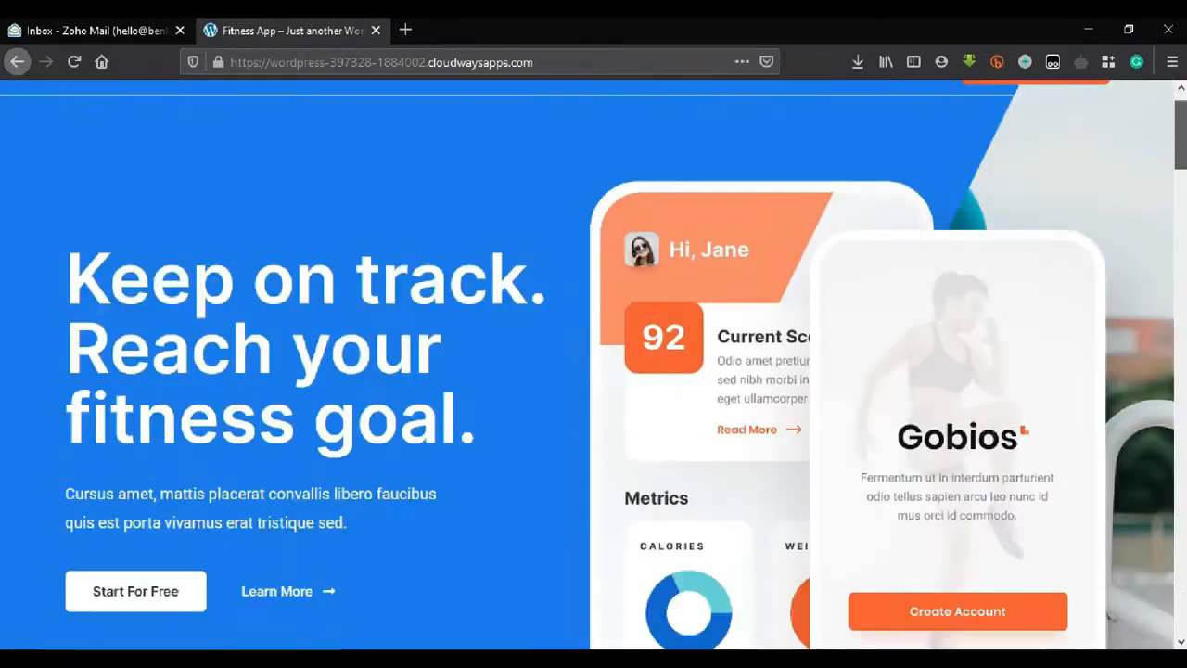
{"action": "left_click", "coordinate": [759, 122]}
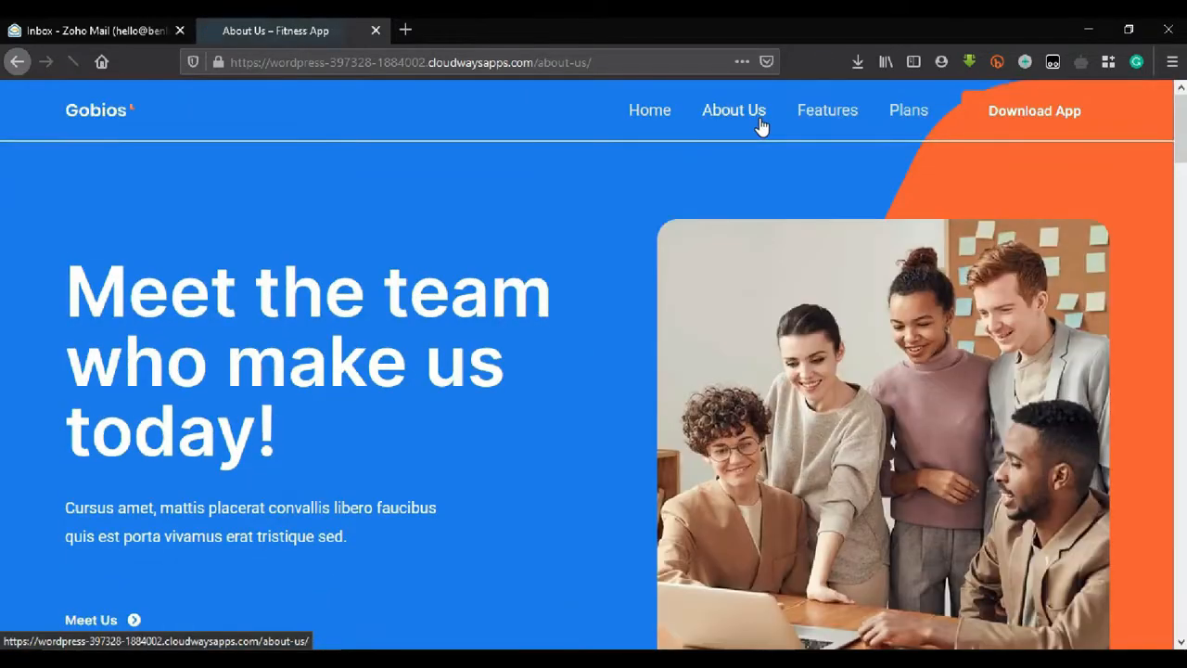
{"action": "left_click", "coordinate": [835, 119]}
{"action": "left_click", "coordinate": [908, 118]}
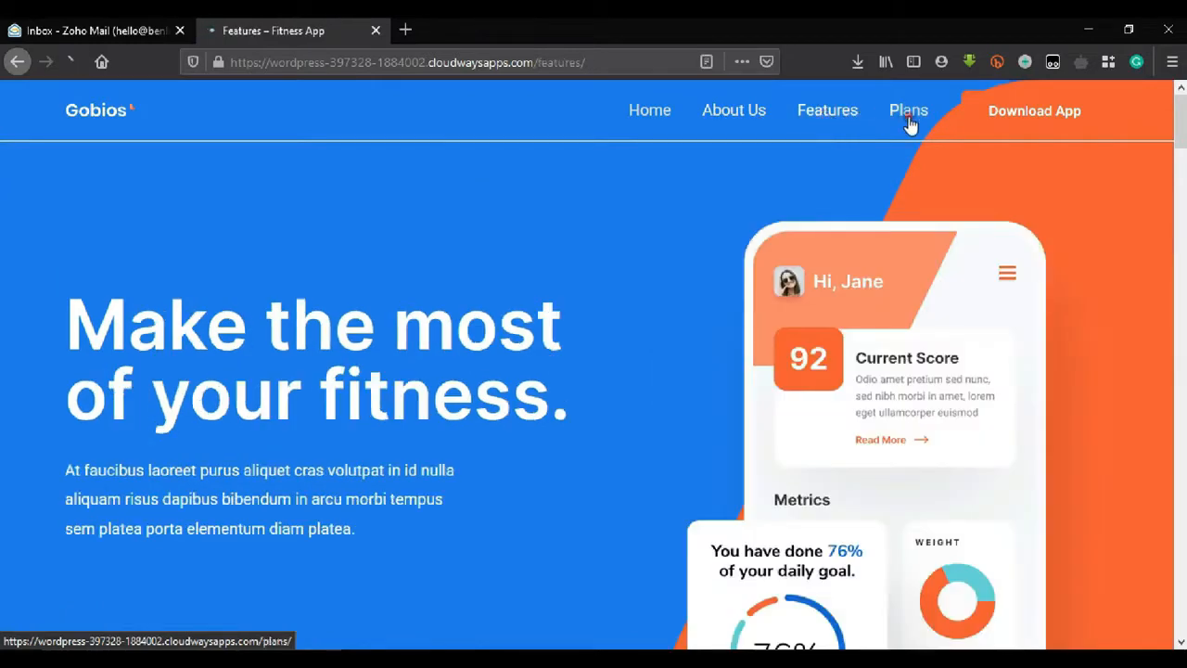
{"action": "scroll", "coordinate": [910, 125], "scroll_direction": "down", "scroll_amount": 10}
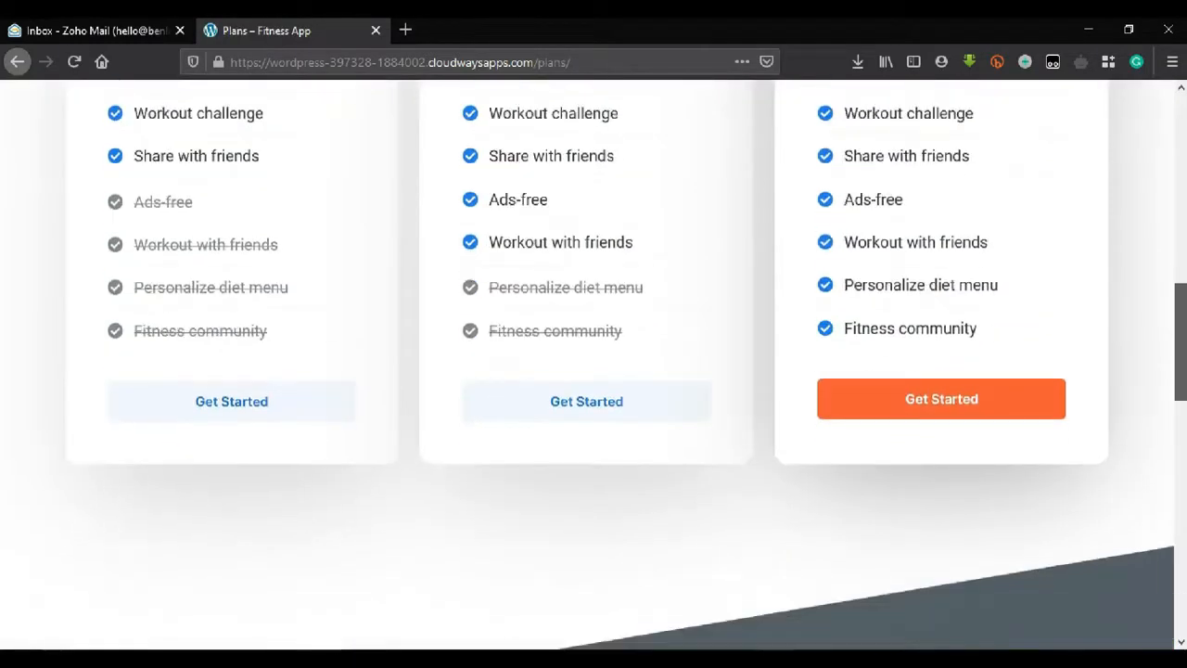
{"action": "scroll", "coordinate": [594, 362], "scroll_direction": "up", "scroll_amount": 5}
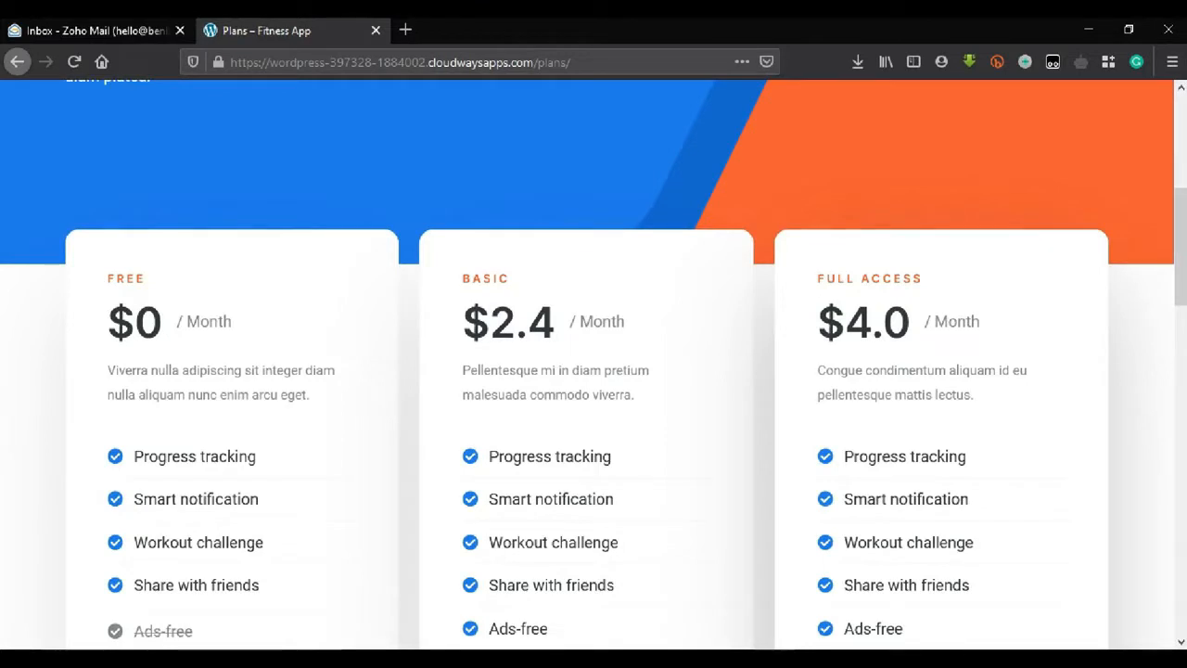
{"action": "scroll", "coordinate": [594, 366], "scroll_direction": "up", "scroll_amount": 5}
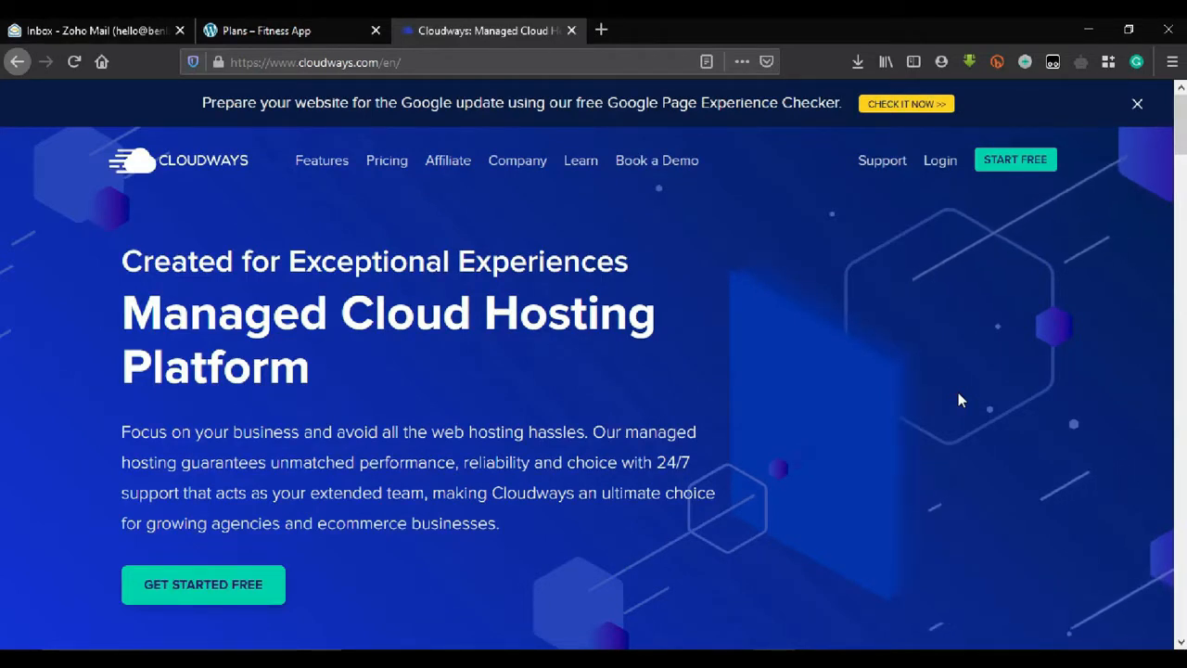
Step: Sign up for a free Cloudways account as Other Businesses with $0 - $50 monthly hosting spend
{"action": "left_click", "coordinate": [268, 588]}
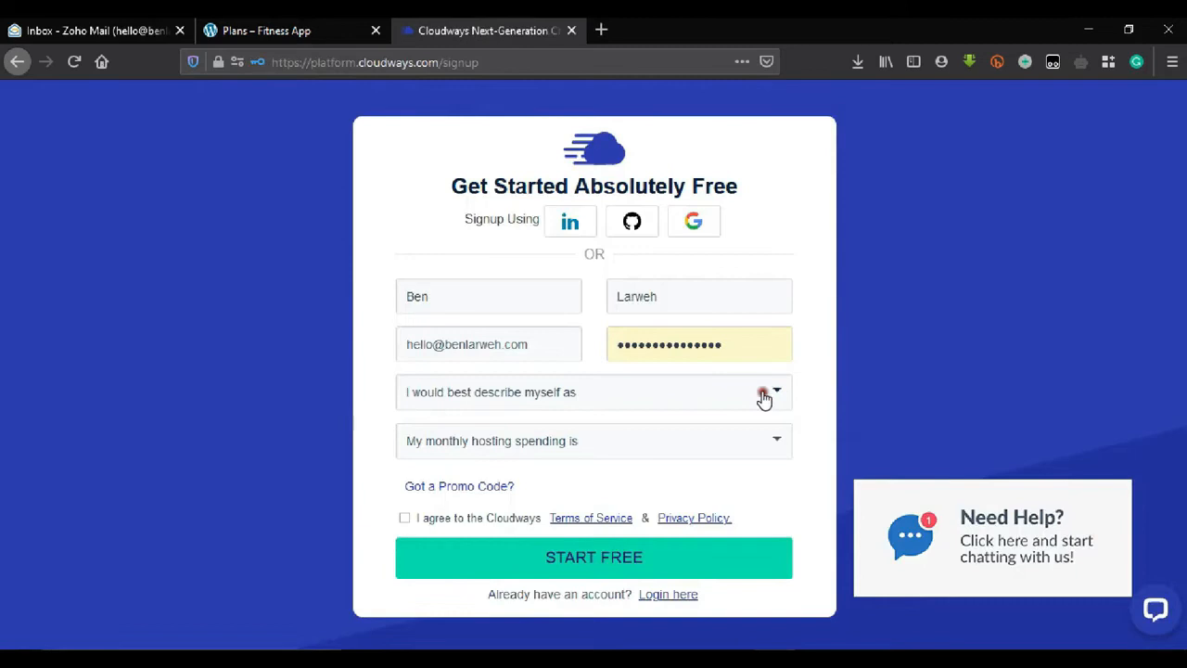
{"action": "left_click", "coordinate": [764, 395]}
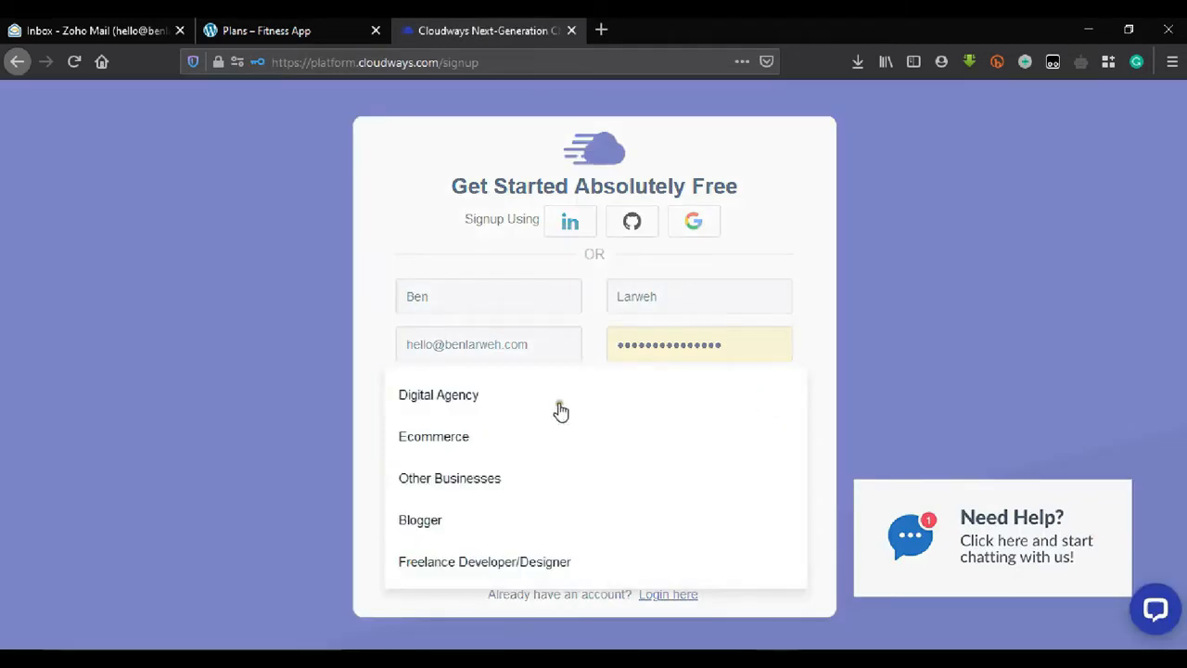
{"action": "left_click", "coordinate": [493, 484]}
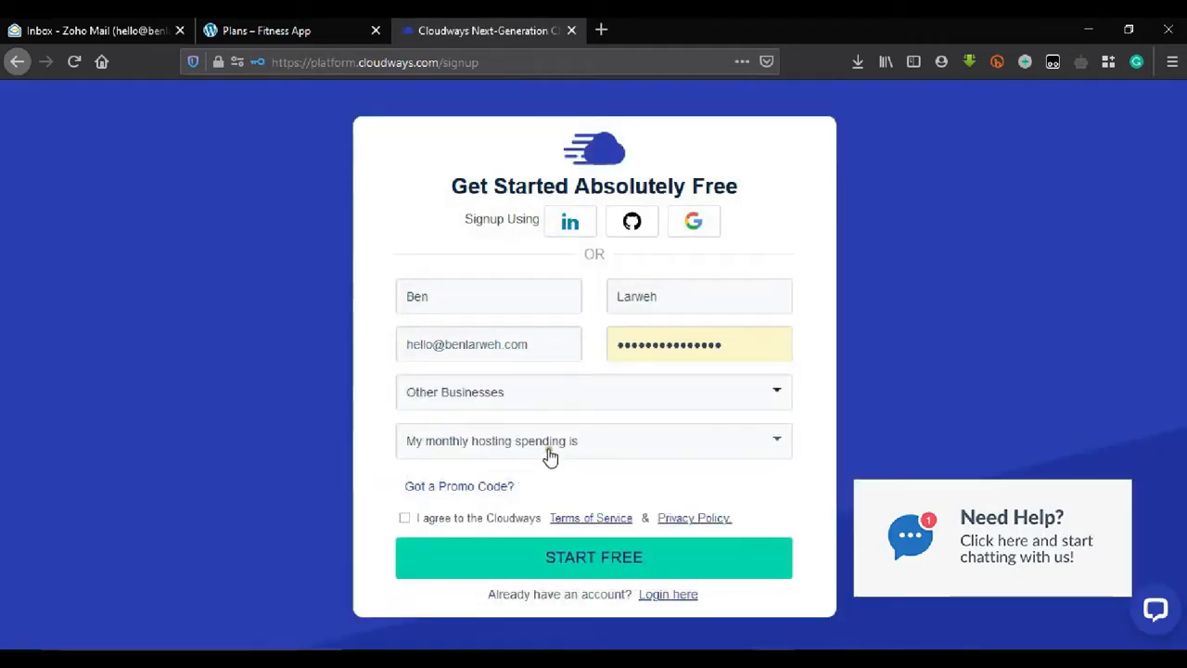
{"action": "left_click", "coordinate": [549, 452]}
{"action": "left_click", "coordinate": [544, 447]}
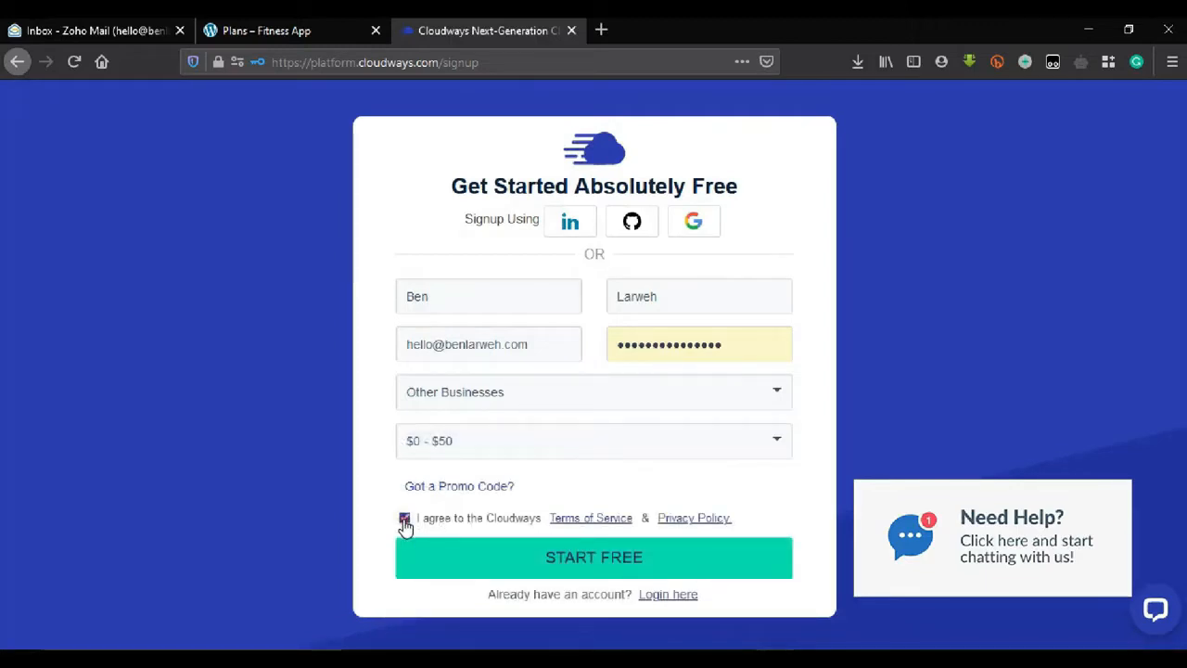
{"action": "left_click", "coordinate": [609, 576]}
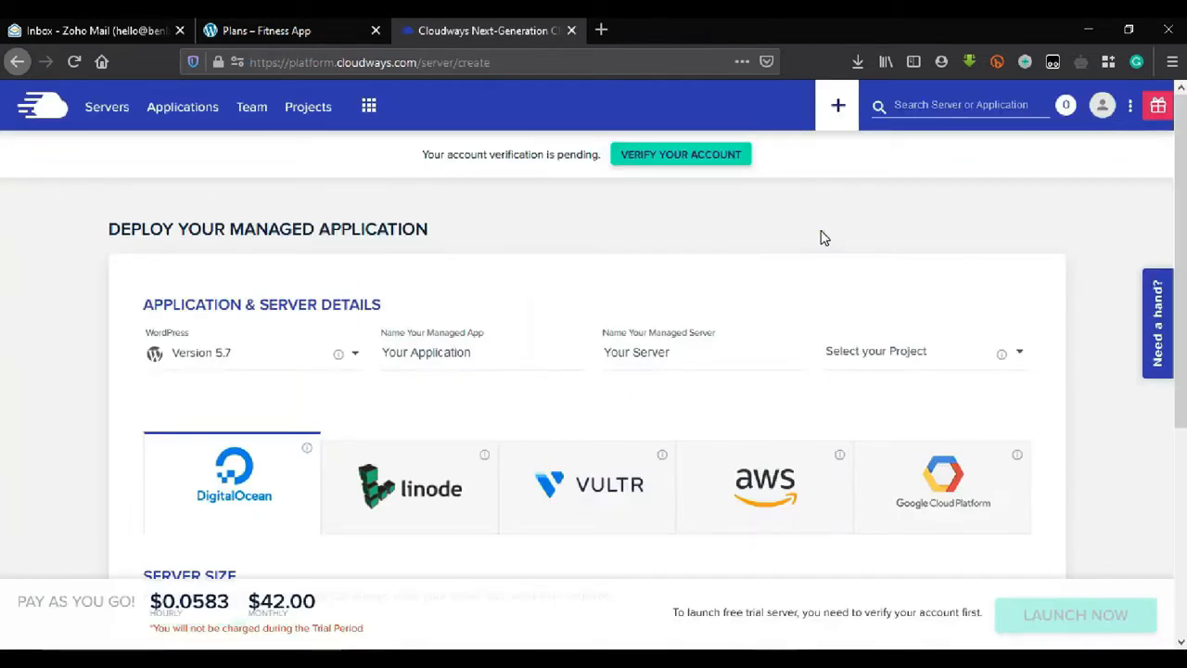
Step: Verify the account's phone number, then enter the texted six-digit code to confirm it
{"action": "left_click", "coordinate": [722, 164]}
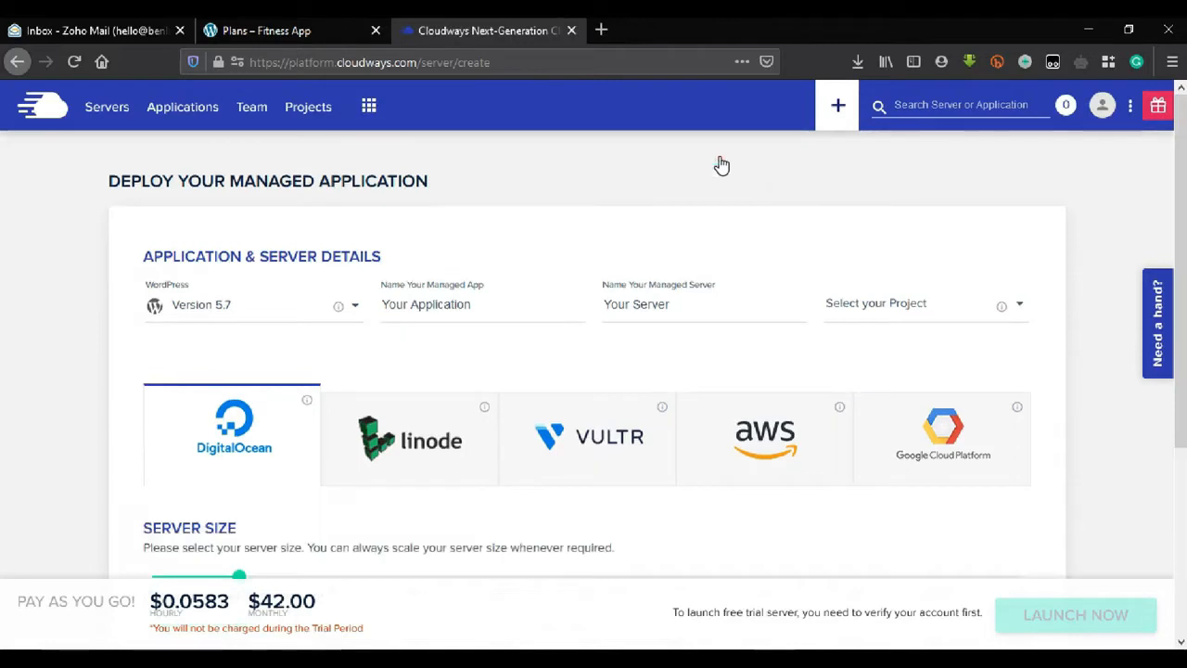
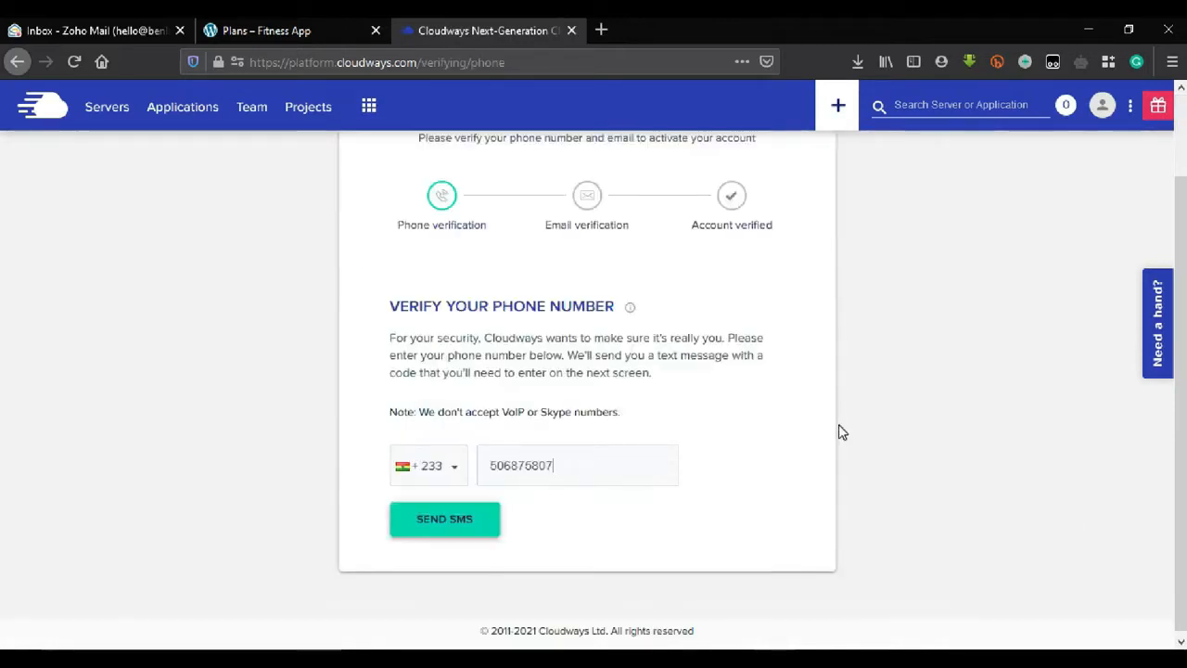
{"action": "left_click", "coordinate": [485, 519]}
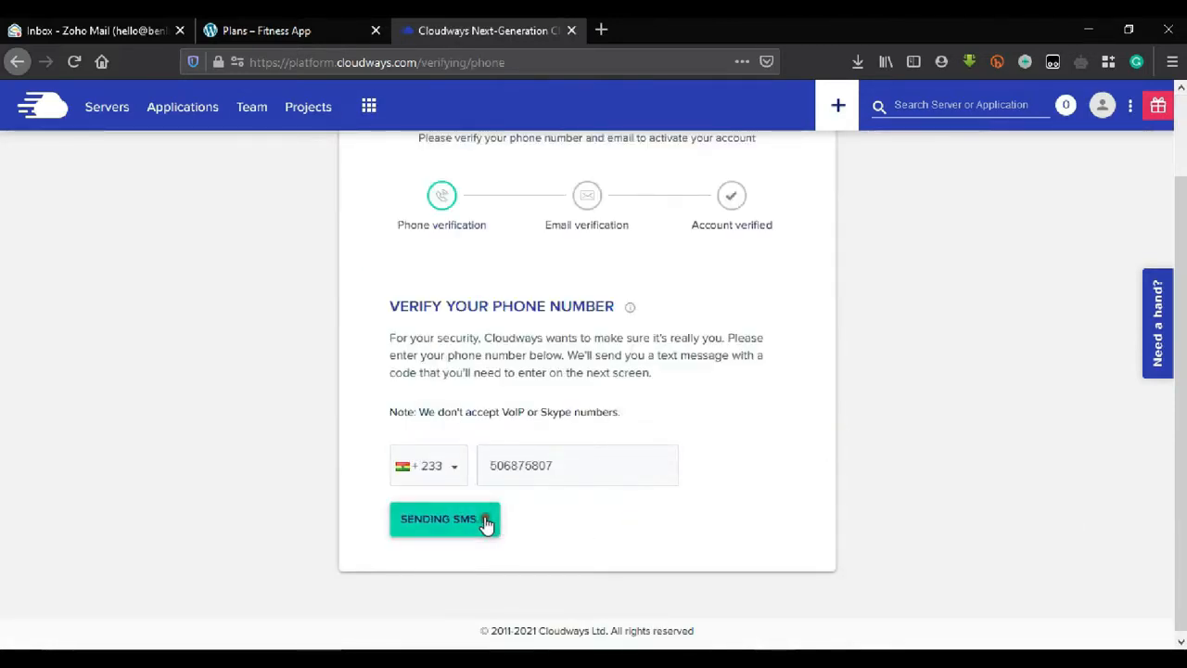
{"action": "scroll", "coordinate": [487, 526], "scroll_direction": "down", "scroll_amount": 2}
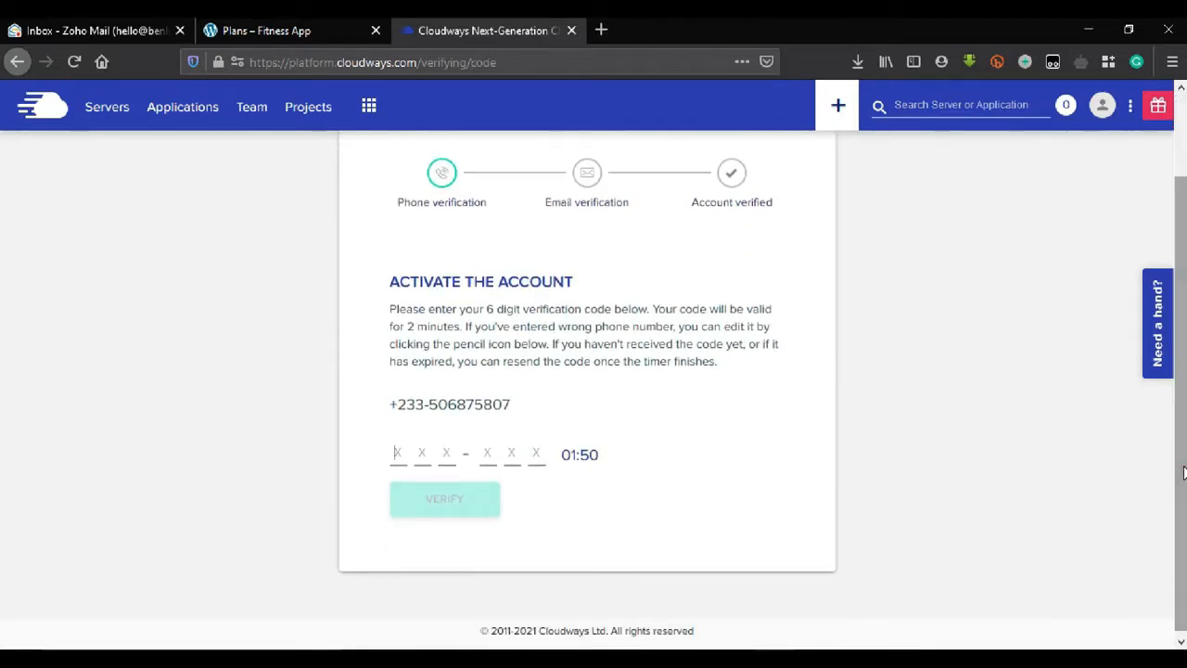
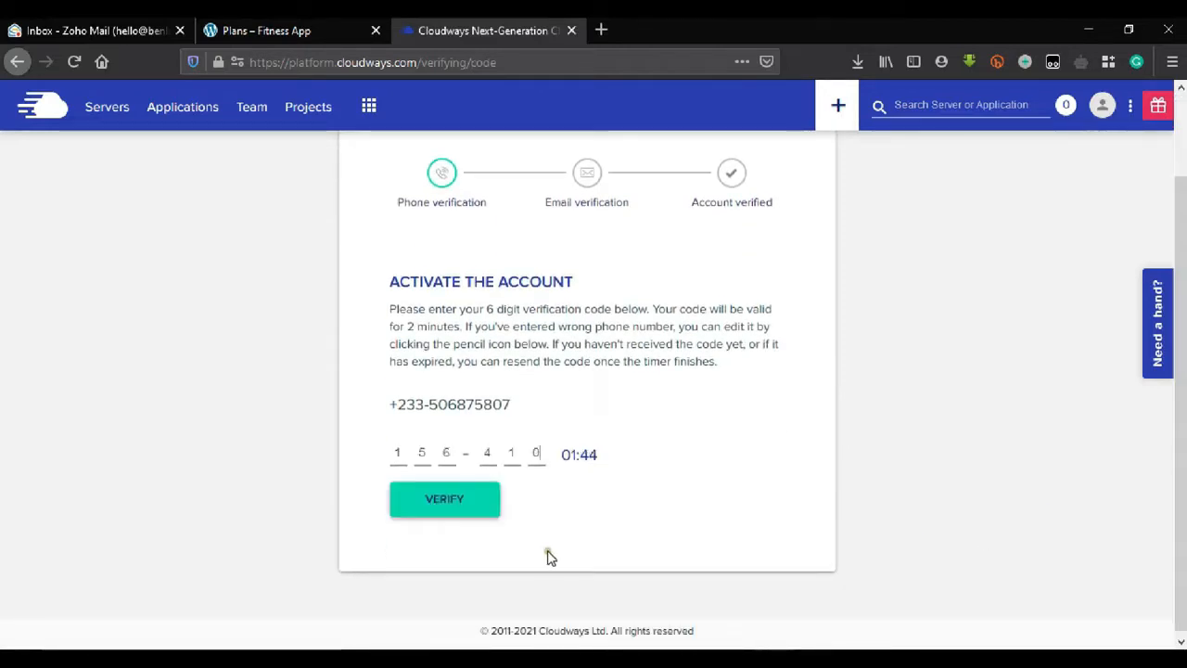
{"action": "left_click", "coordinate": [482, 509]}
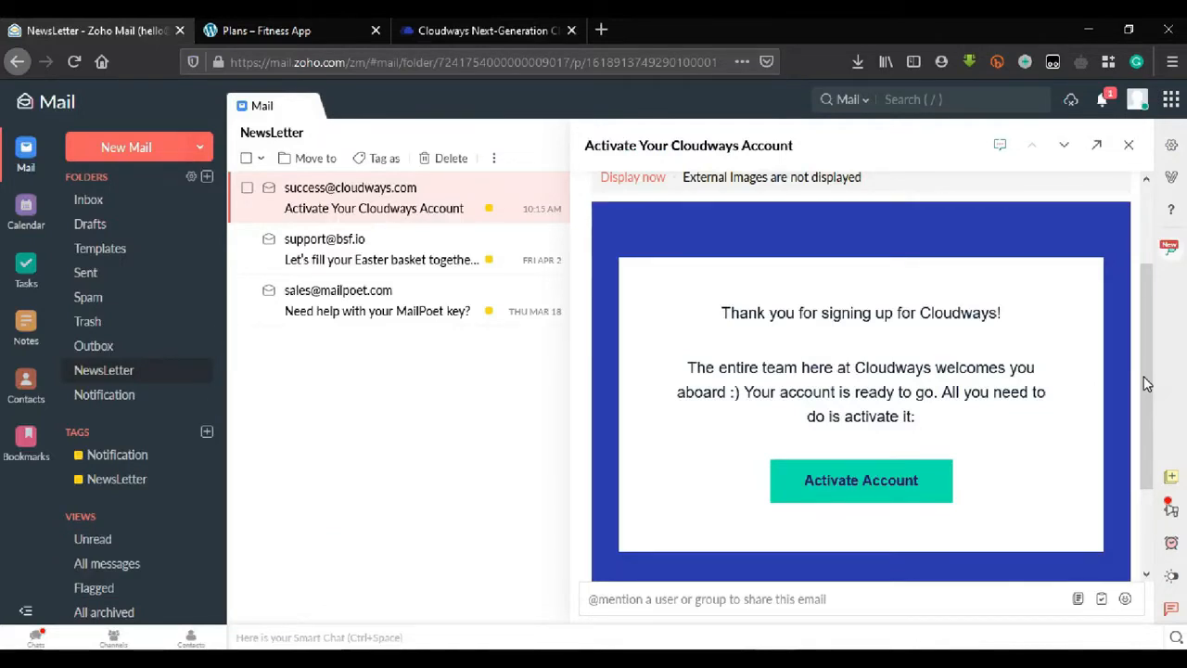
Step: Activate the Cloudways account from the button in the activation email
{"action": "left_click", "coordinate": [935, 482]}
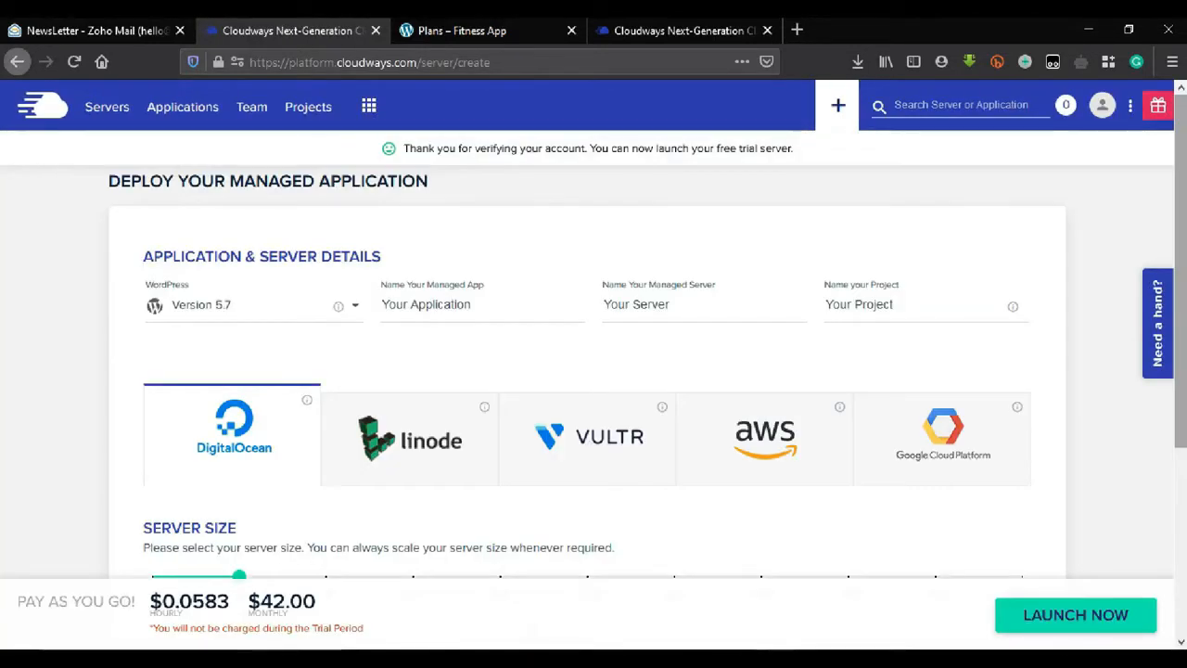
Step: Launch a WordPress 5.7 app named 'My website' on a 2GB DigitalOcean London server
{"action": "scroll", "coordinate": [314, 370], "scroll_direction": "down", "scroll_amount": 1}
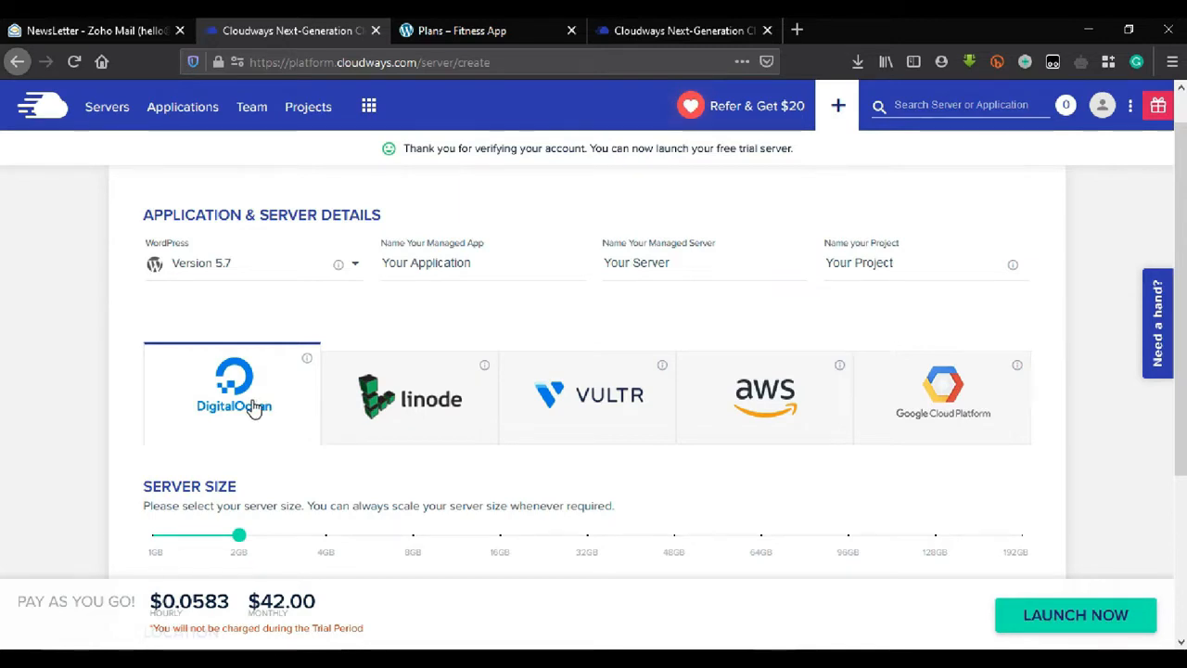
{"action": "mouse_move", "coordinate": [239, 542]}
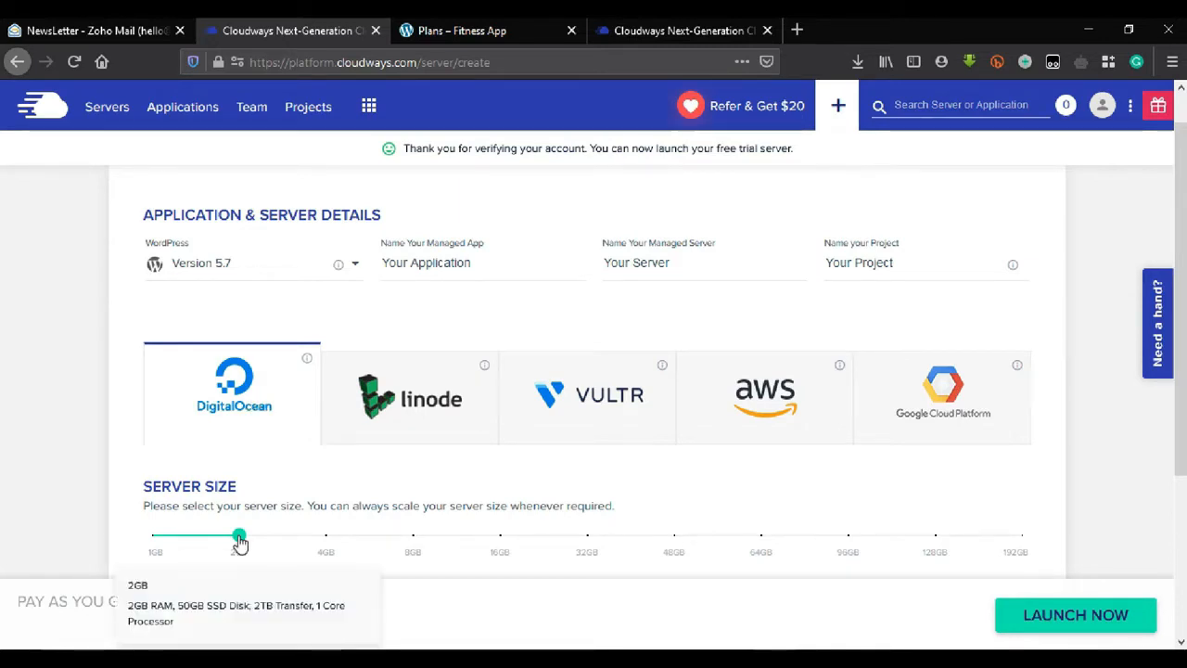
{"action": "left_click_drag", "start_coordinate": [240, 542], "coordinate": [153, 544]}
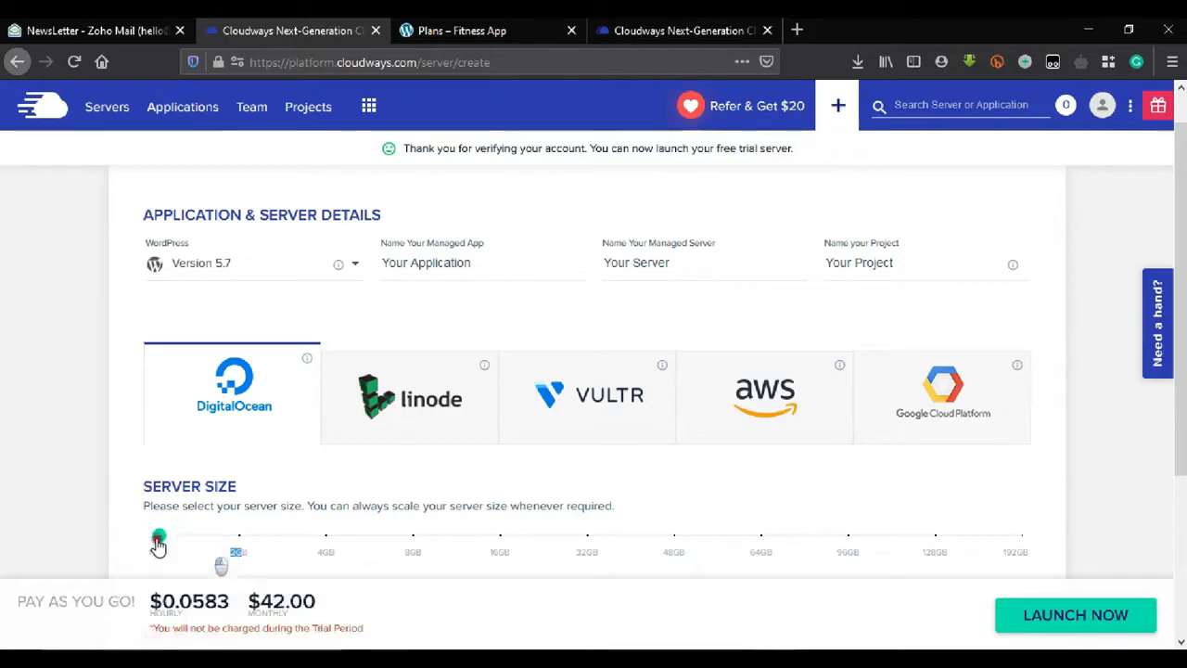
{"action": "left_click", "coordinate": [283, 265]}
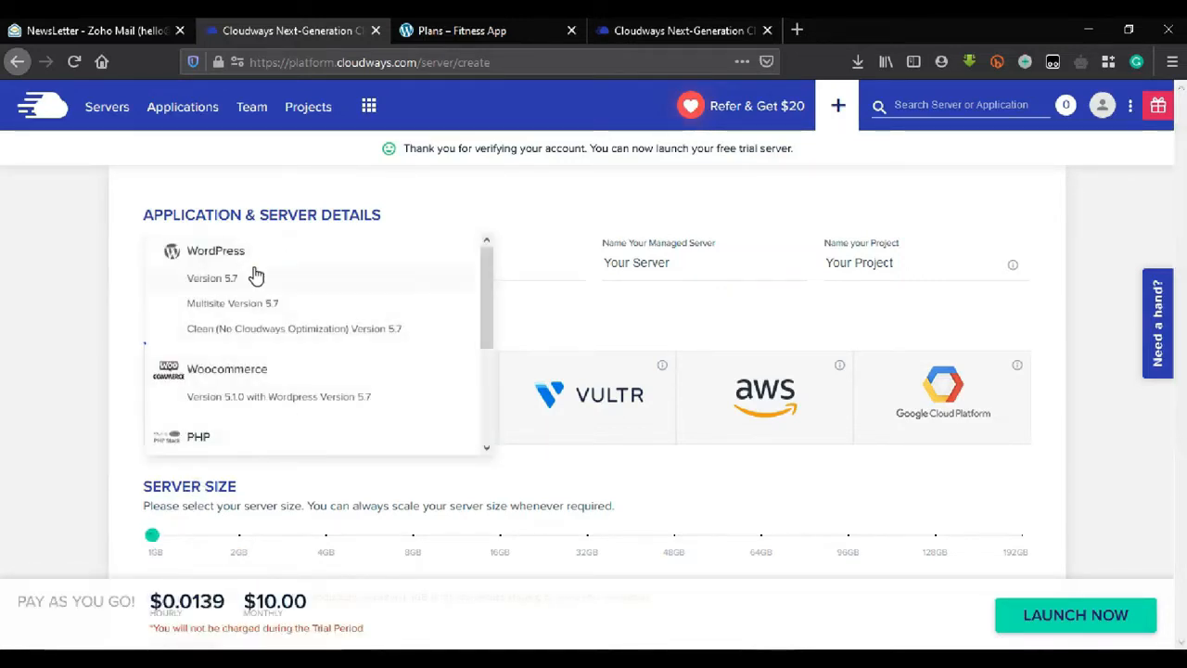
{"action": "left_click", "coordinate": [256, 275]}
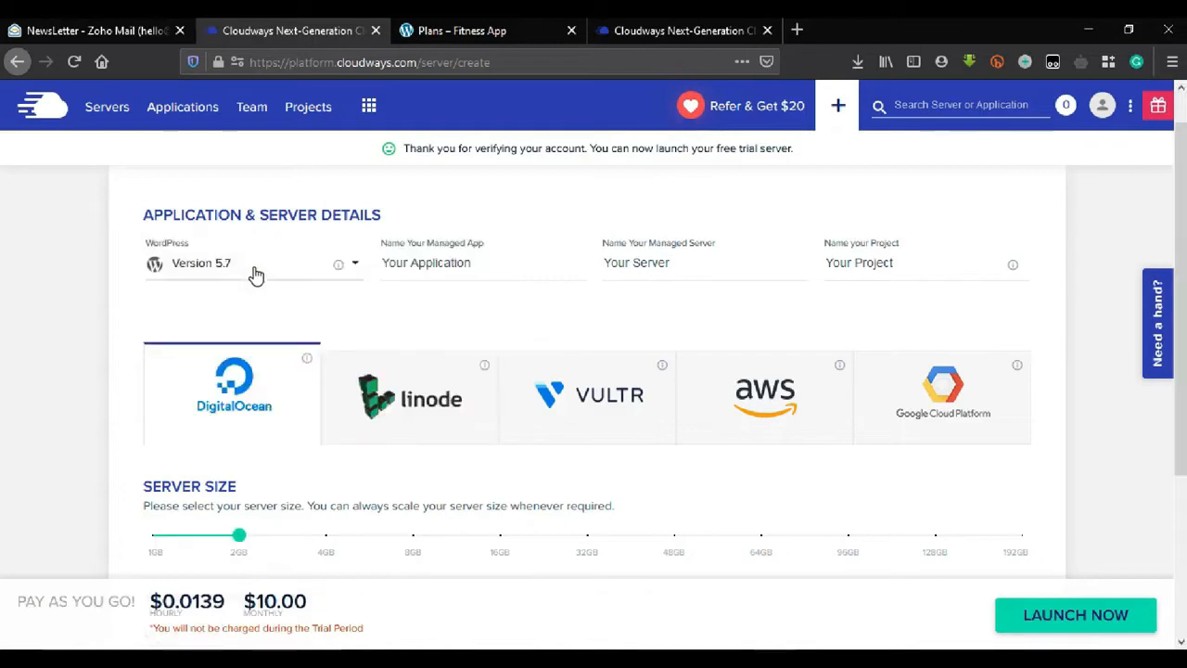
{"action": "triple_click", "coordinate": [474, 263]}
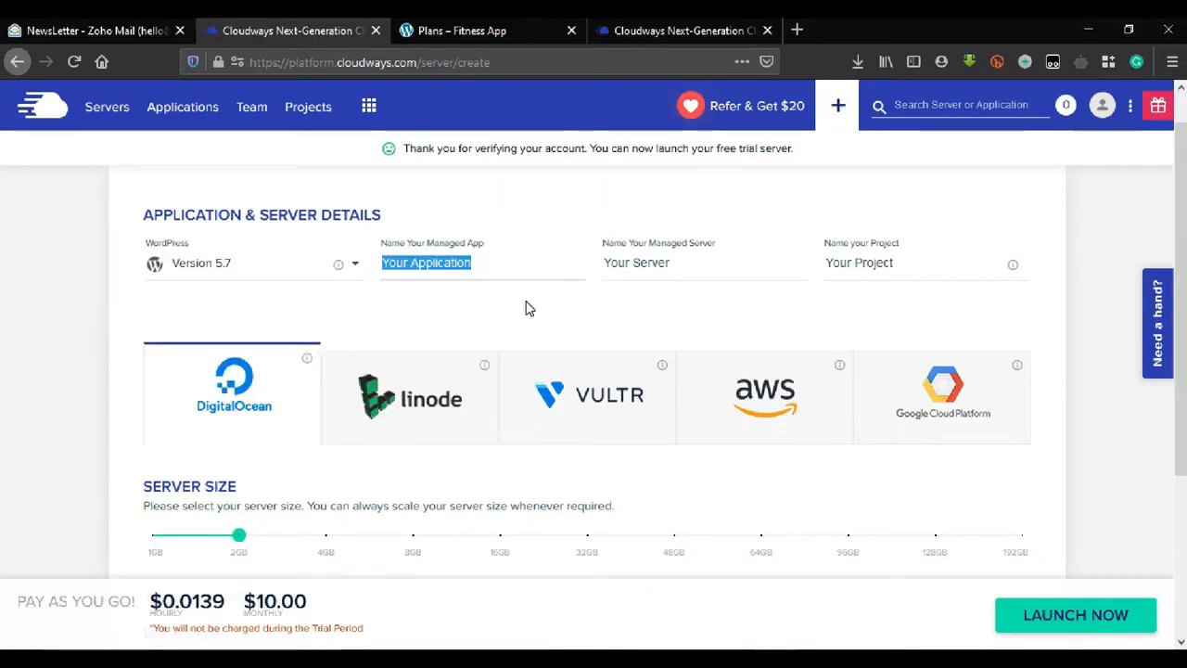
{"action": "type", "text": "My website"}
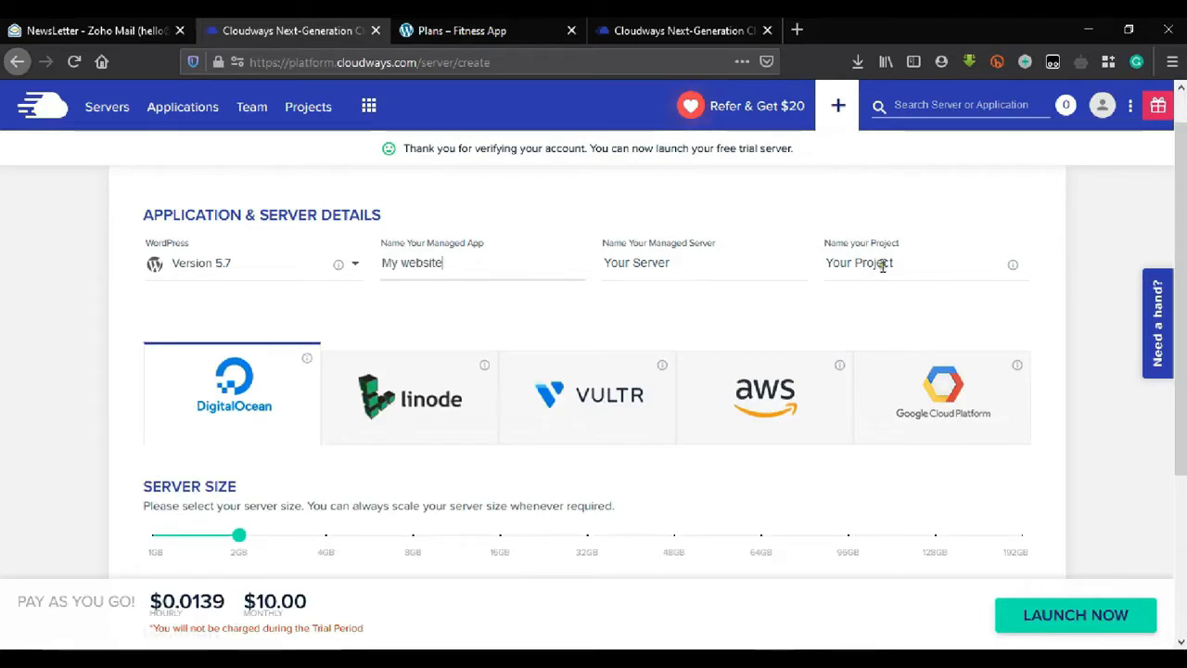
{"action": "left_click", "coordinate": [1102, 620]}
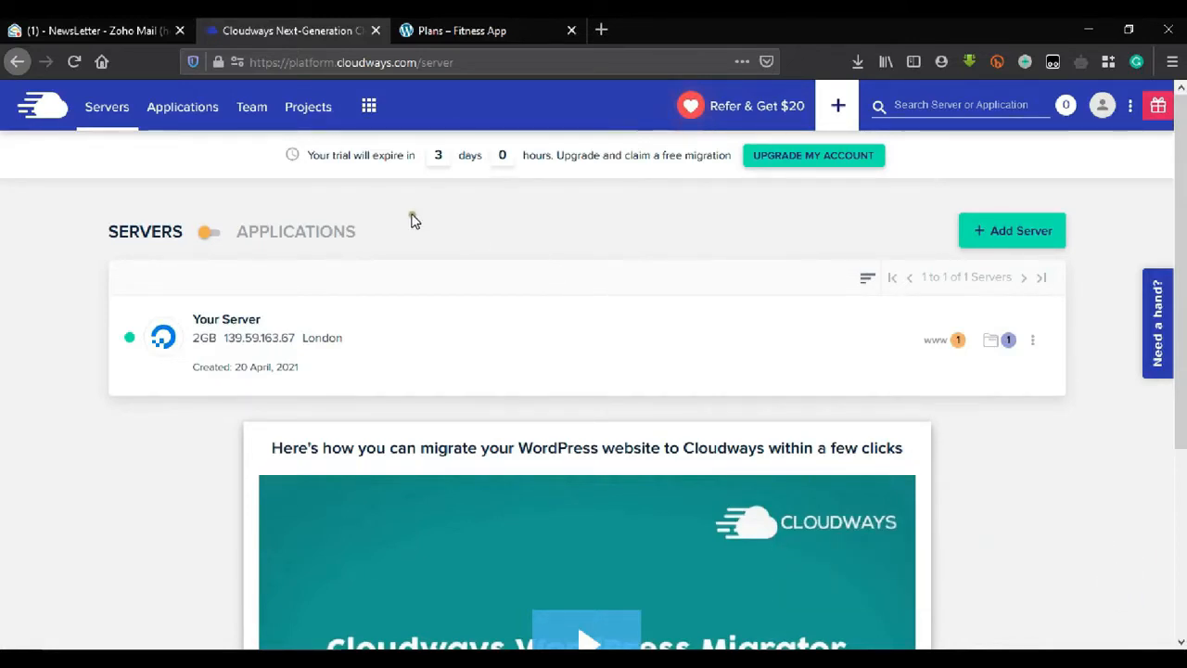
Step: Open the My website application's access details from the Applications list
{"action": "left_click", "coordinate": [188, 113]}
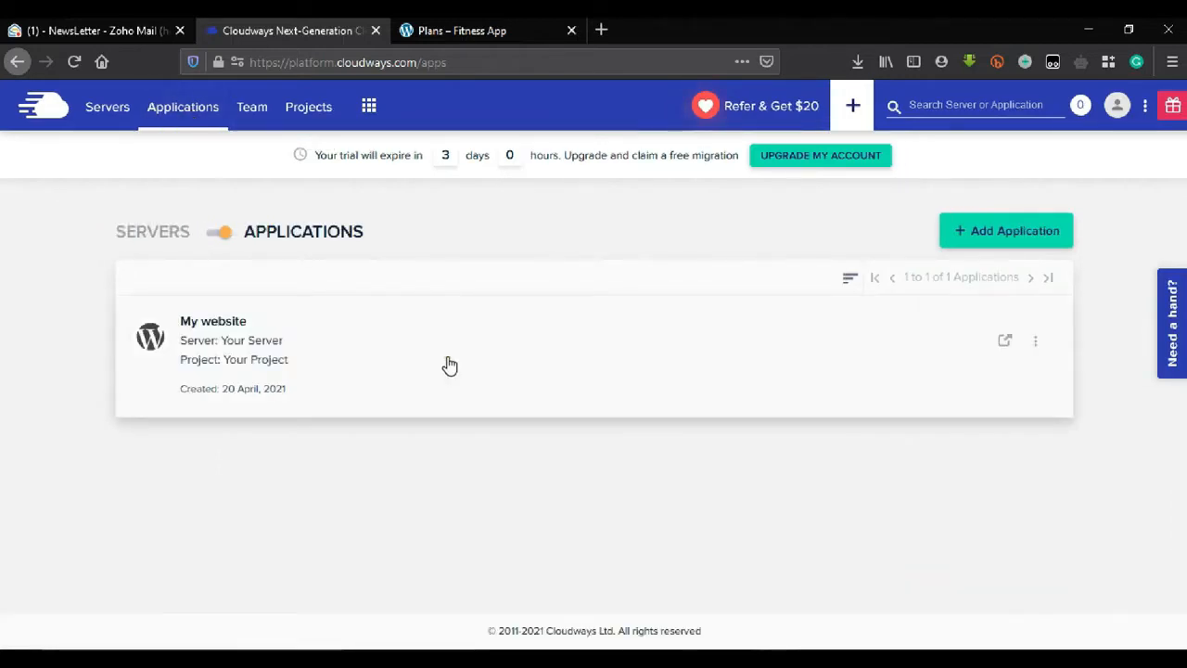
{"action": "left_click", "coordinate": [449, 367]}
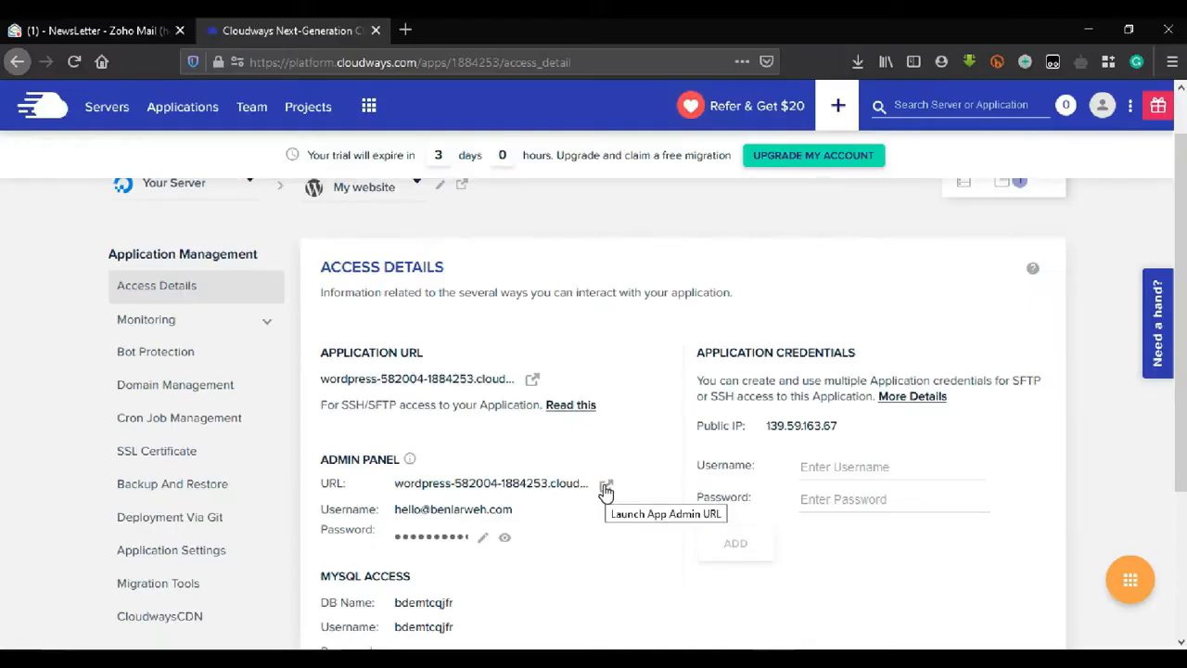
Step: Open the WordPress admin login and paste in the admin username copied from Cloudways
{"action": "left_click", "coordinate": [851, 455]}
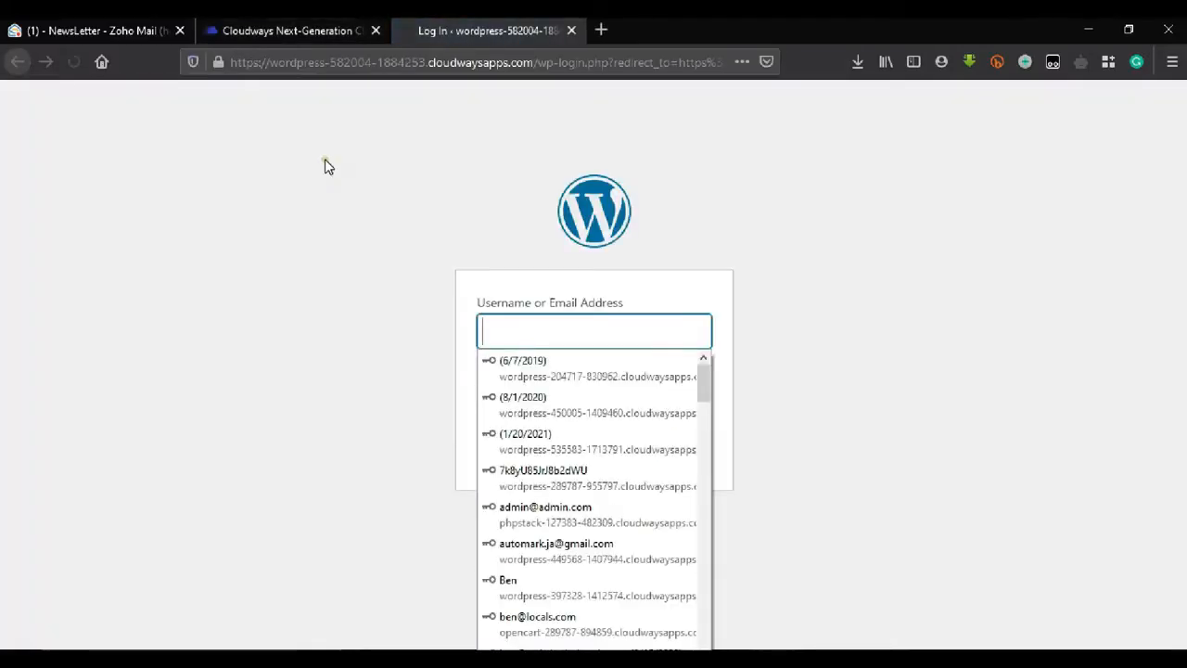
{"action": "left_click", "coordinate": [351, 270]}
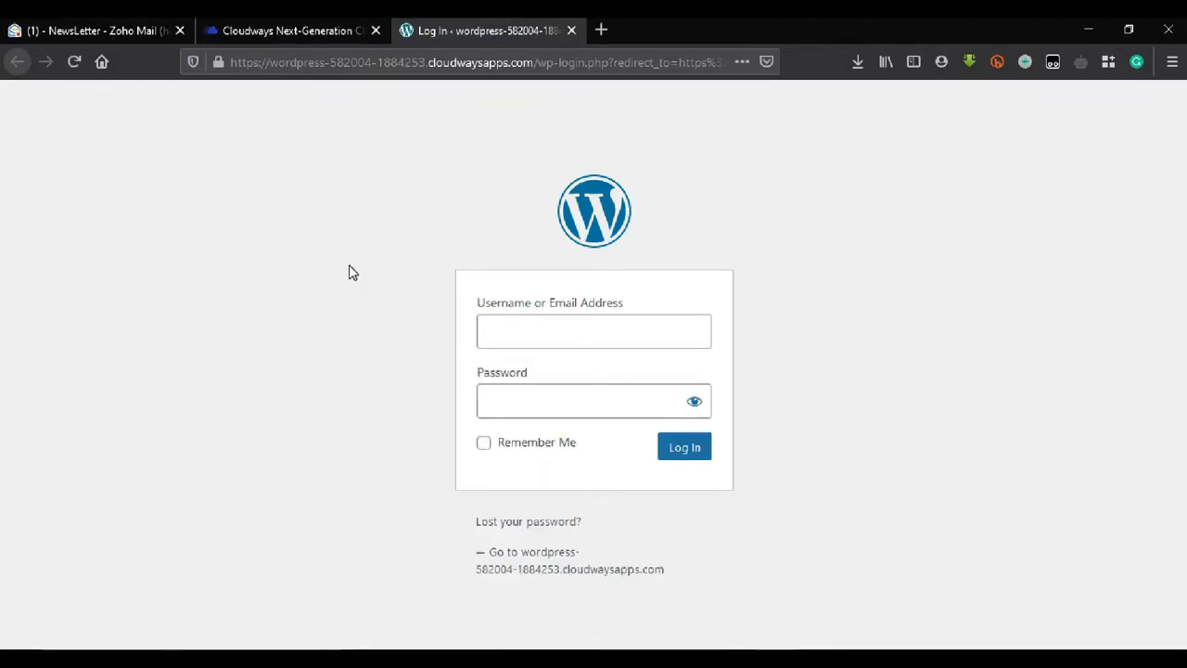
{"action": "left_click", "coordinate": [309, 30]}
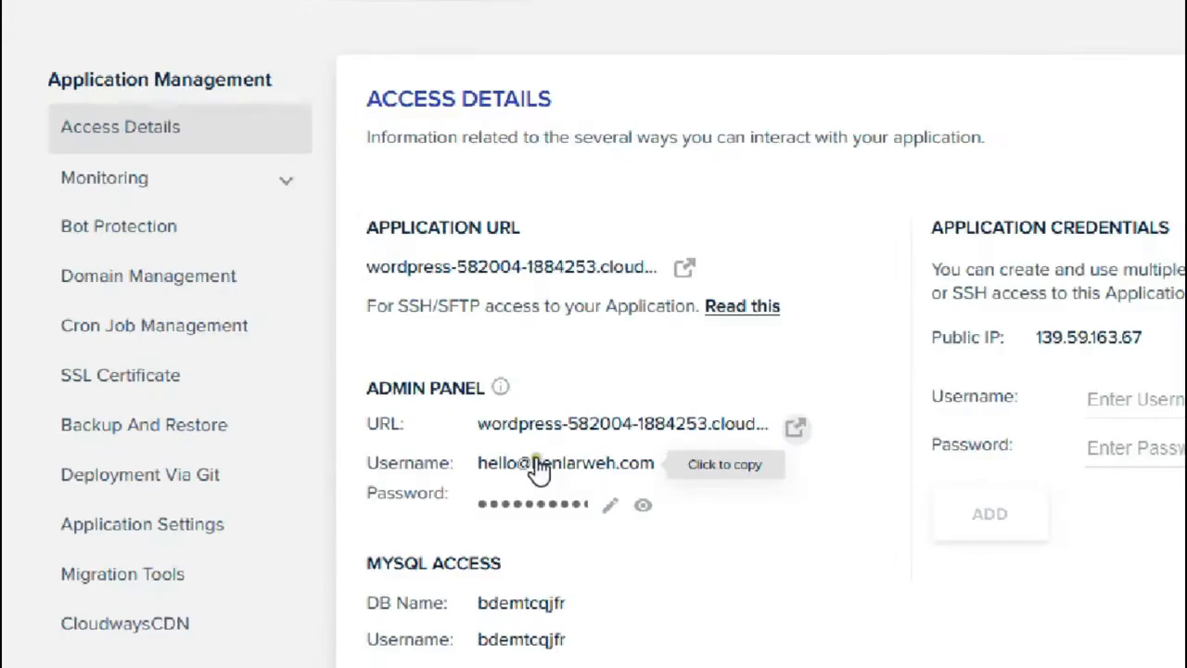
{"action": "left_click", "coordinate": [434, 512]}
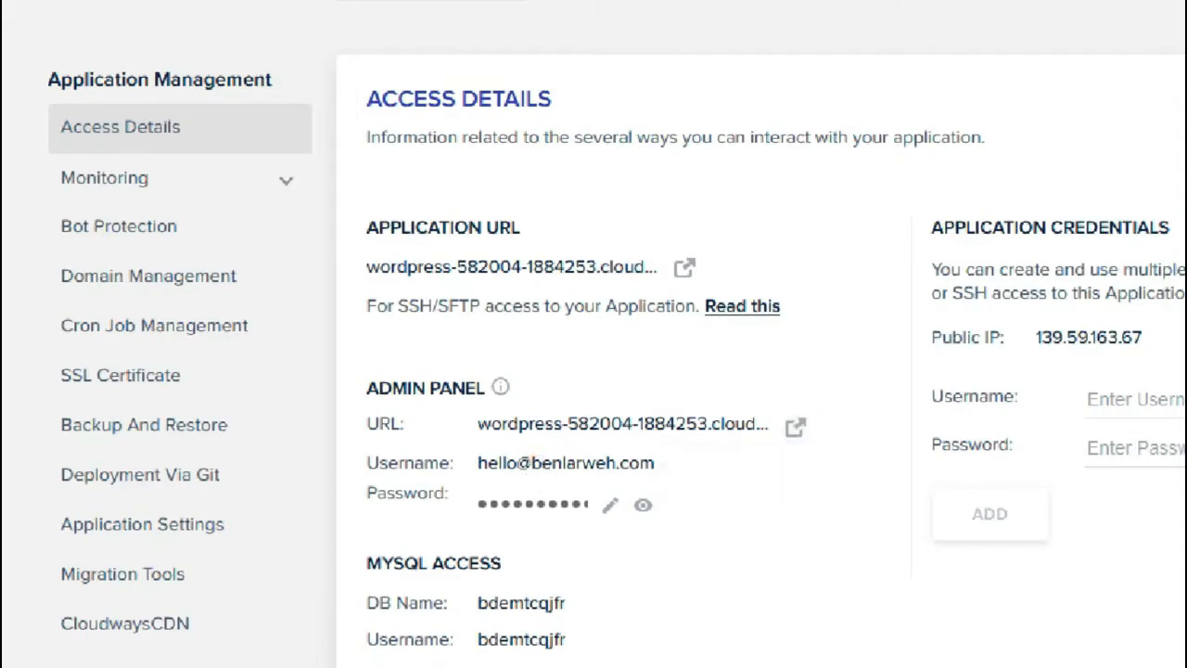
{"action": "left_click", "coordinate": [478, 30]}
{"action": "left_click", "coordinate": [615, 336]}
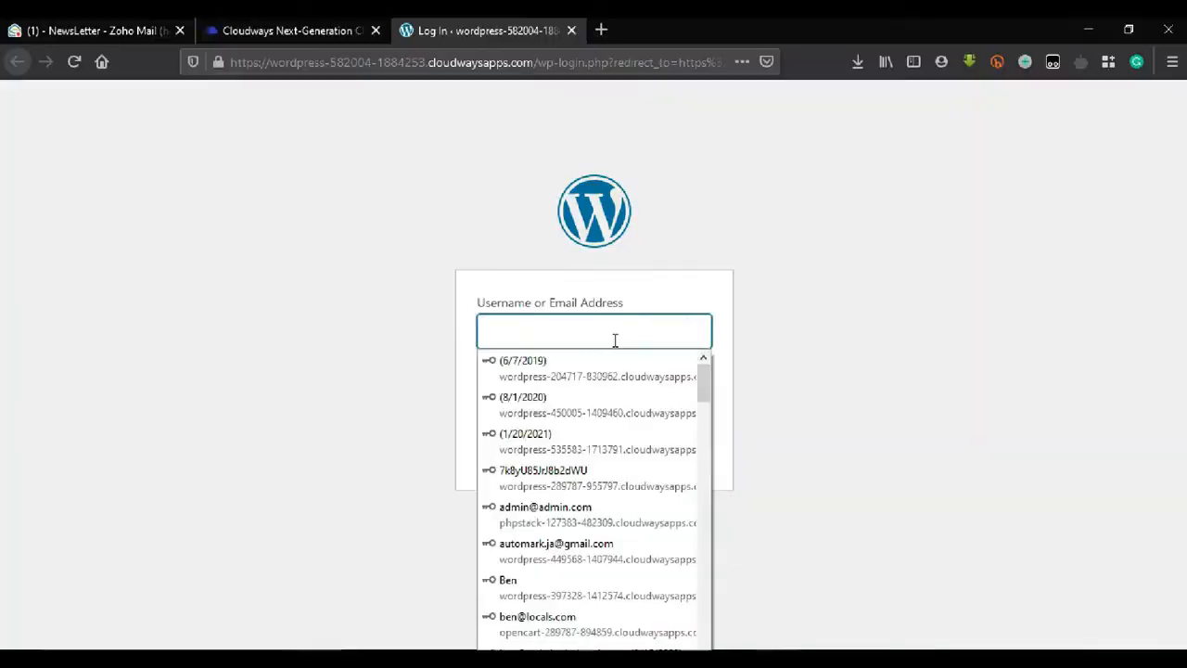
{"action": "key", "text": "ctrl+v"}
Step: Paste the admin password copied from Cloudways into the login form and sign in
{"action": "left_click", "coordinate": [866, 336]}
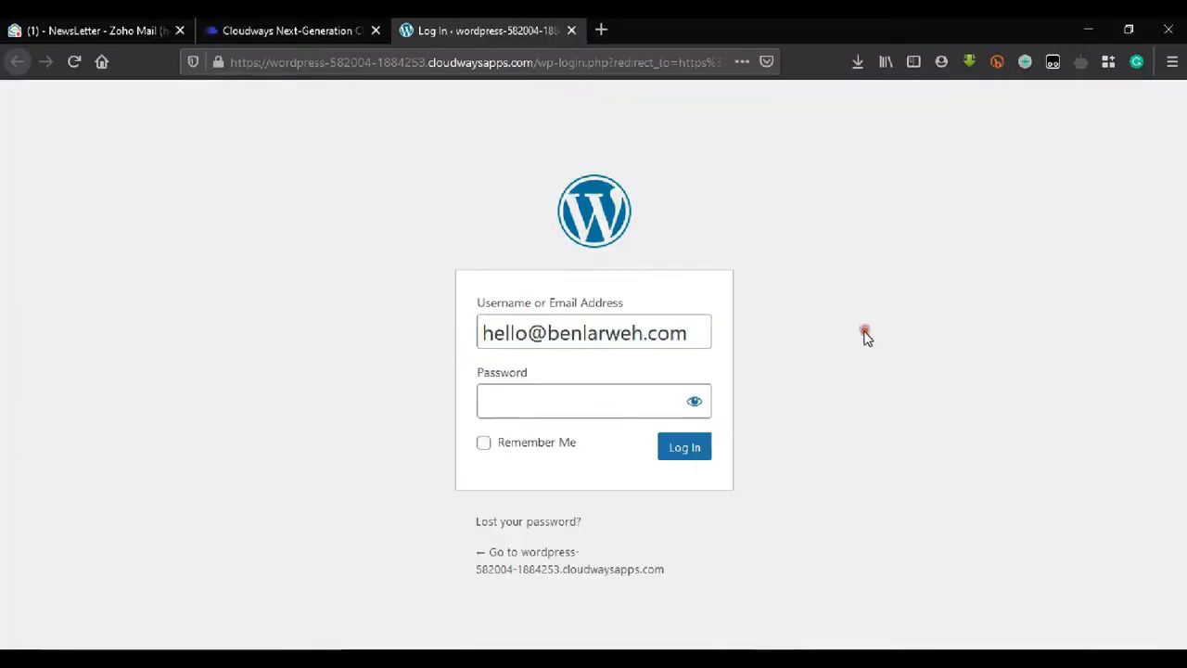
{"action": "left_click", "coordinate": [283, 25]}
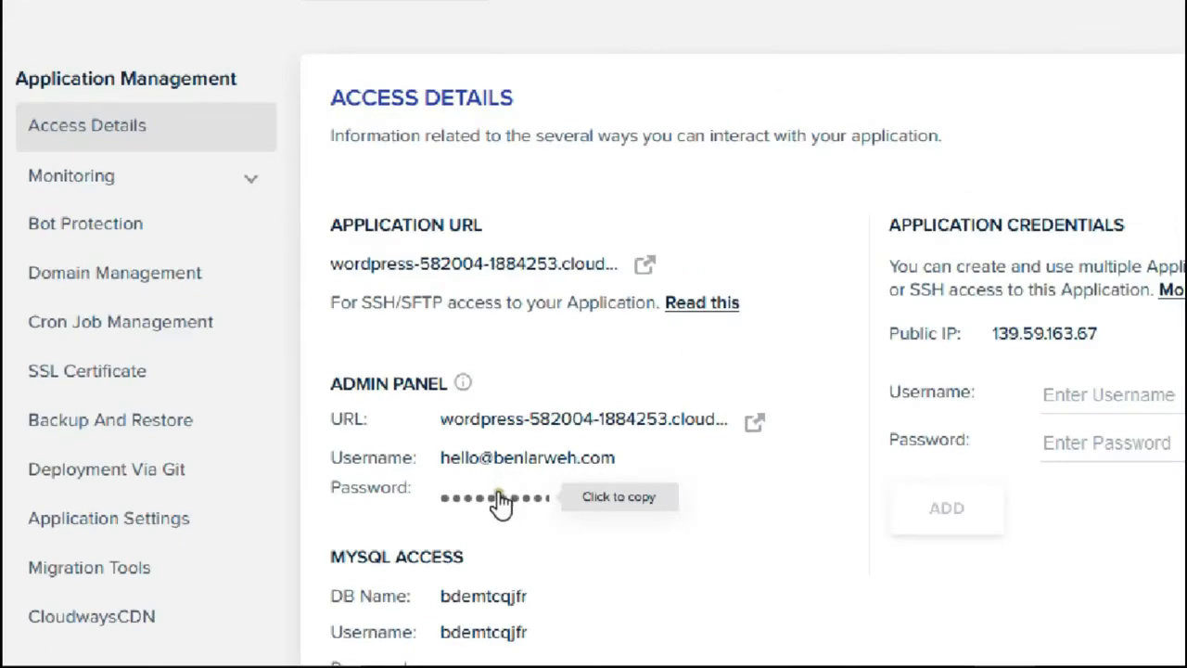
{"action": "left_click", "coordinate": [499, 499]}
{"action": "left_click", "coordinate": [477, 30]}
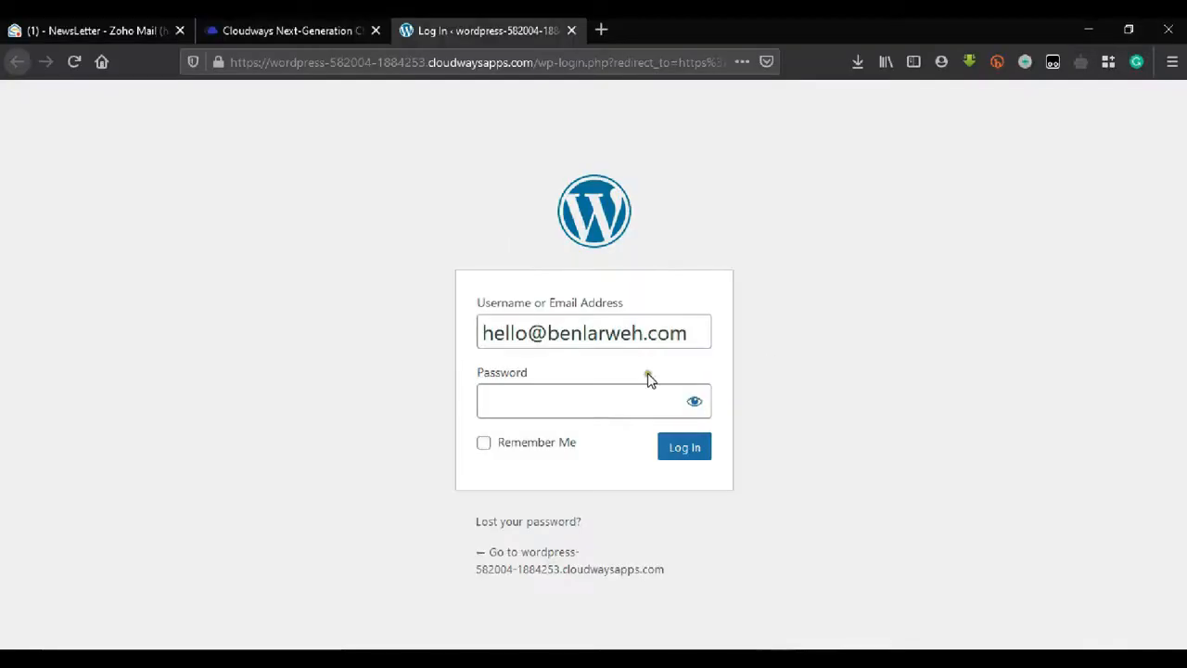
{"action": "left_click", "coordinate": [565, 406]}
{"action": "key", "text": "ctrl+v"}
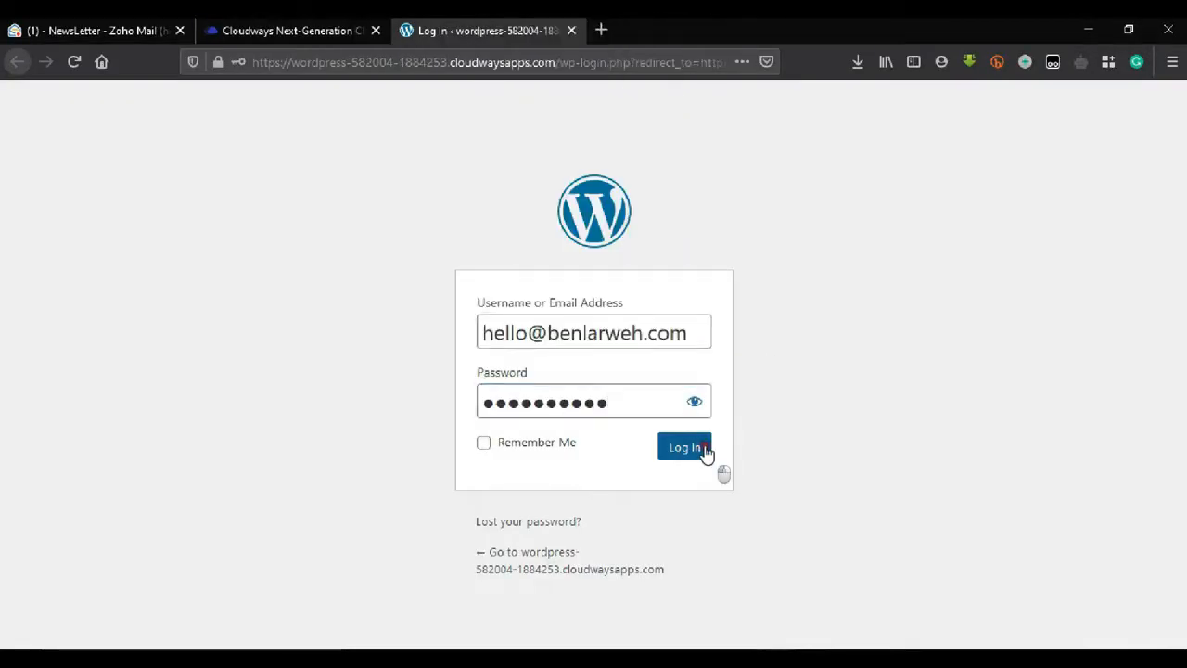
{"action": "left_click", "coordinate": [705, 450]}
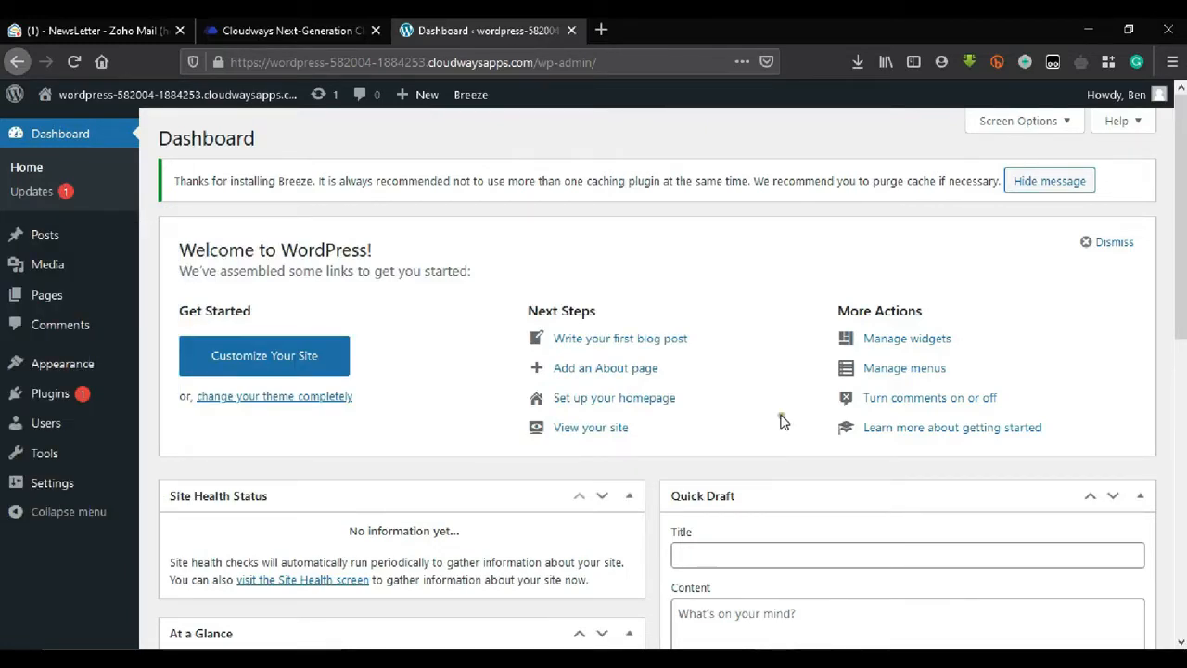
Step: Search 'astra' under Themes > Add New, then install and activate the Astra theme
{"action": "mouse_move", "coordinate": [93, 363]}
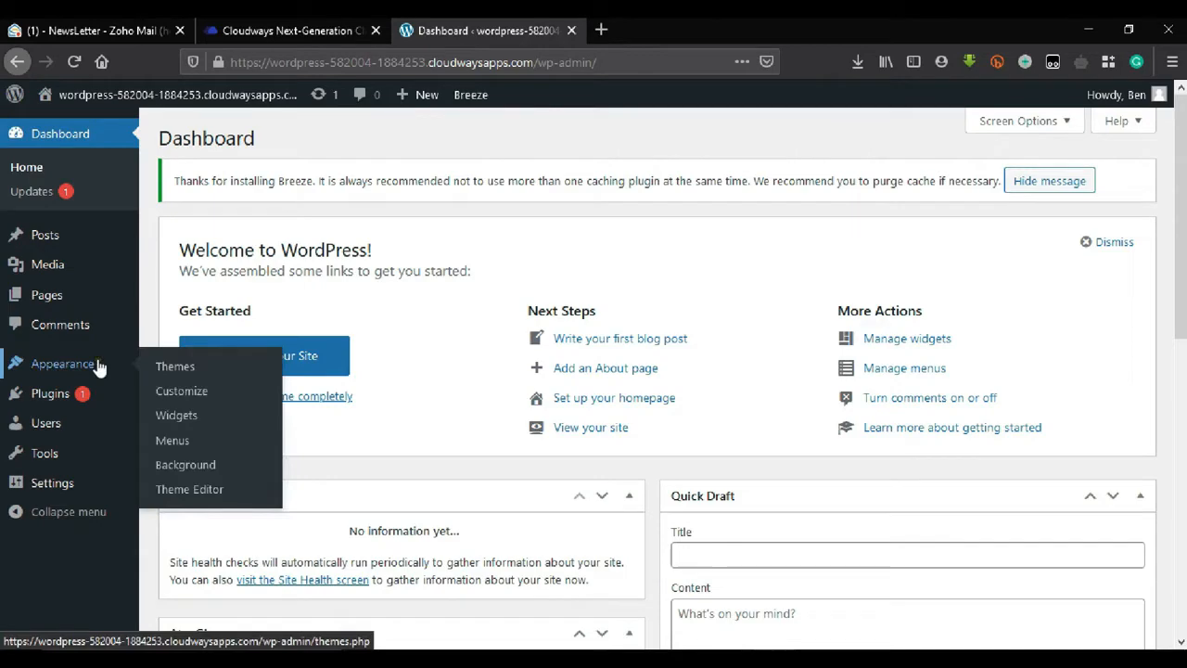
{"action": "left_click", "coordinate": [175, 368]}
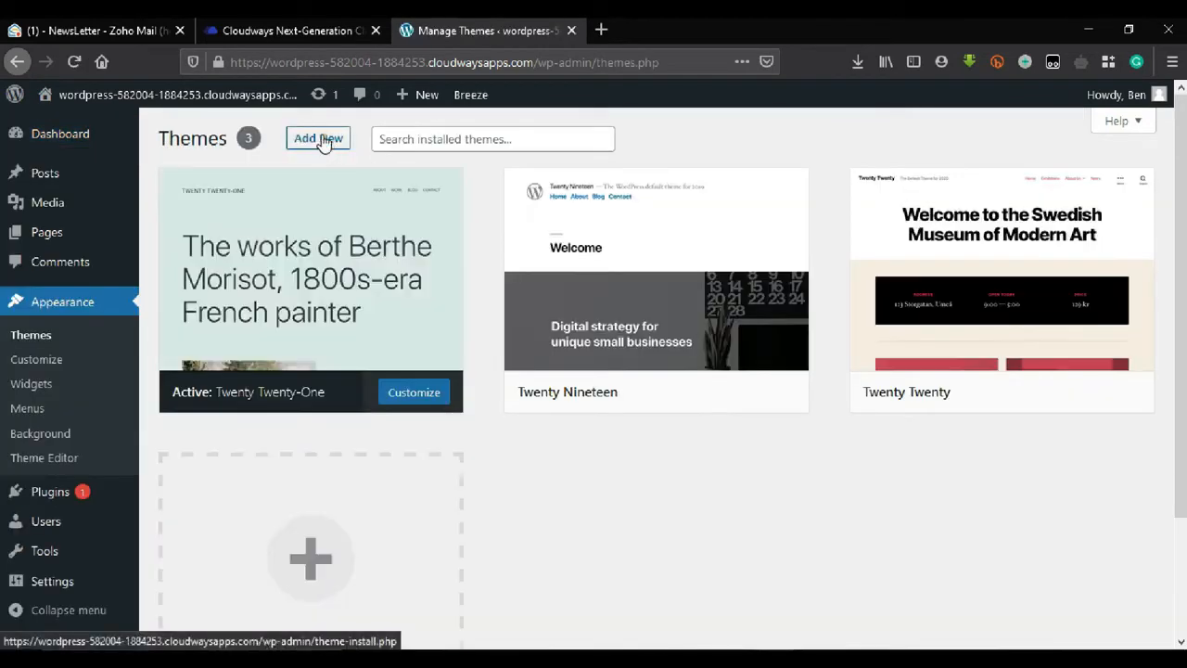
{"action": "left_click", "coordinate": [330, 141]}
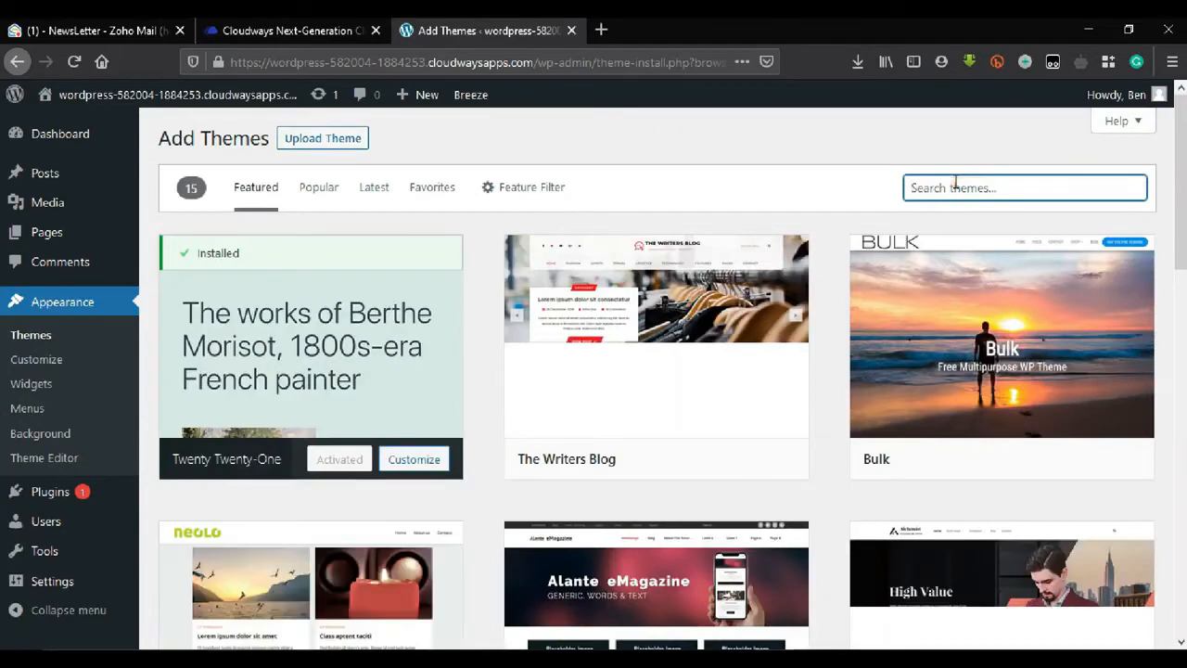
{"action": "type", "text": "astra"}
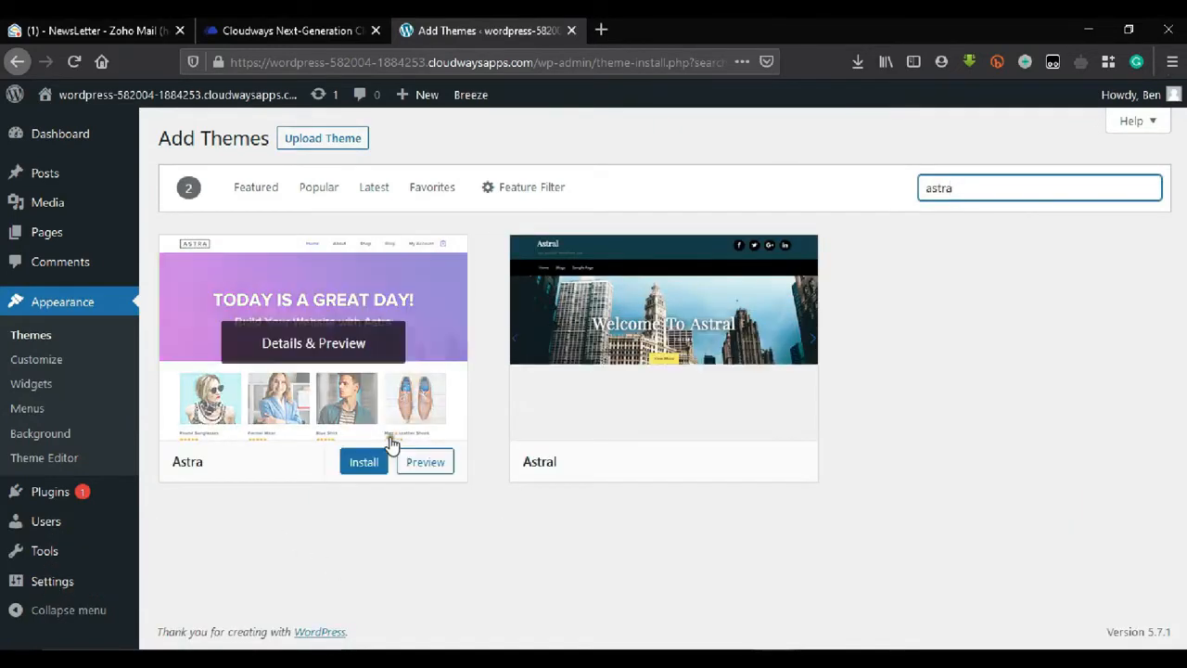
{"action": "left_click", "coordinate": [361, 461]}
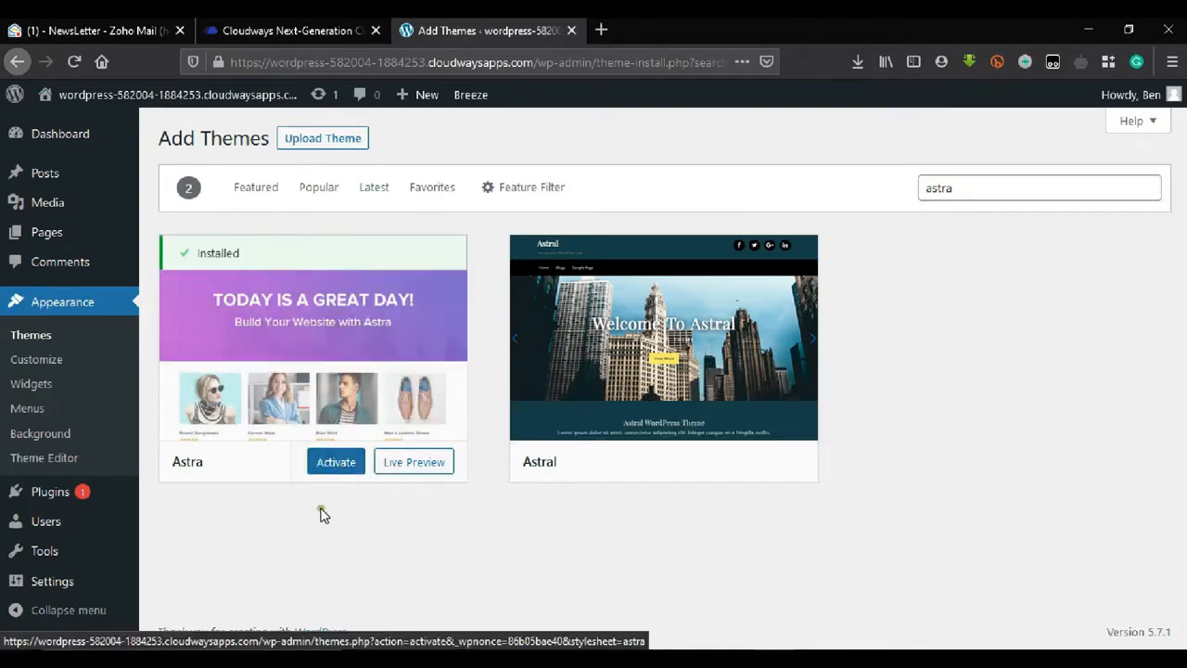
{"action": "left_click", "coordinate": [339, 464]}
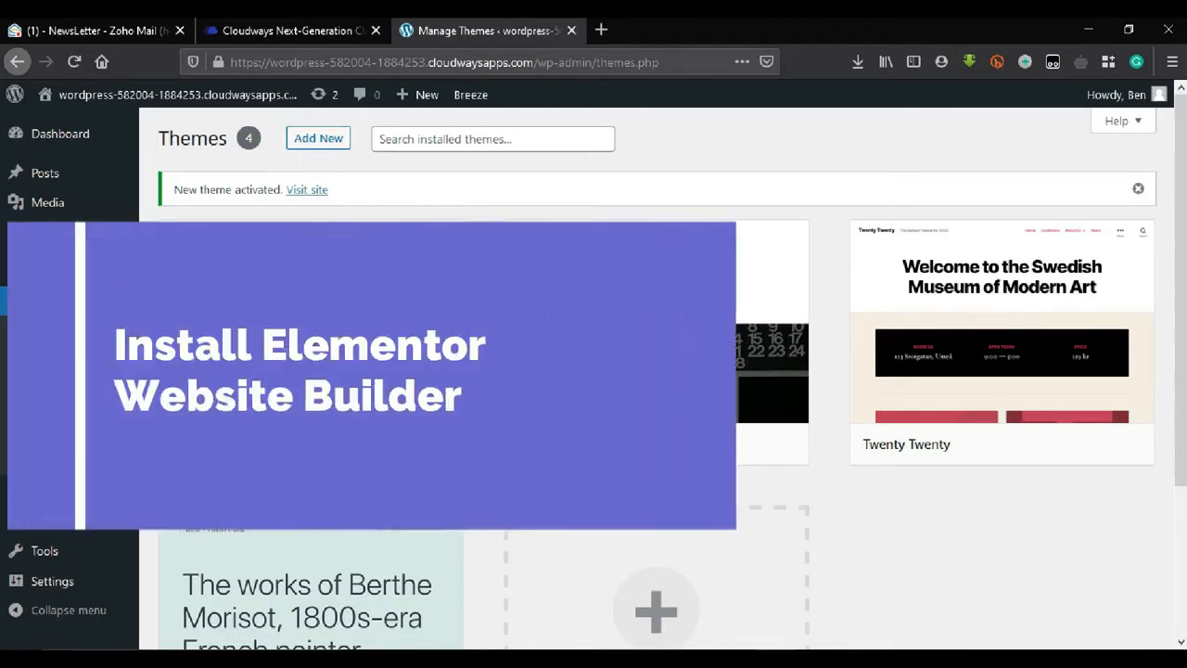
Step: Search 'elementor' under Plugins > Add New, then install and activate Elementor Website Builder
{"action": "scroll", "coordinate": [657, 371], "scroll_direction": "down", "scroll_amount": 1}
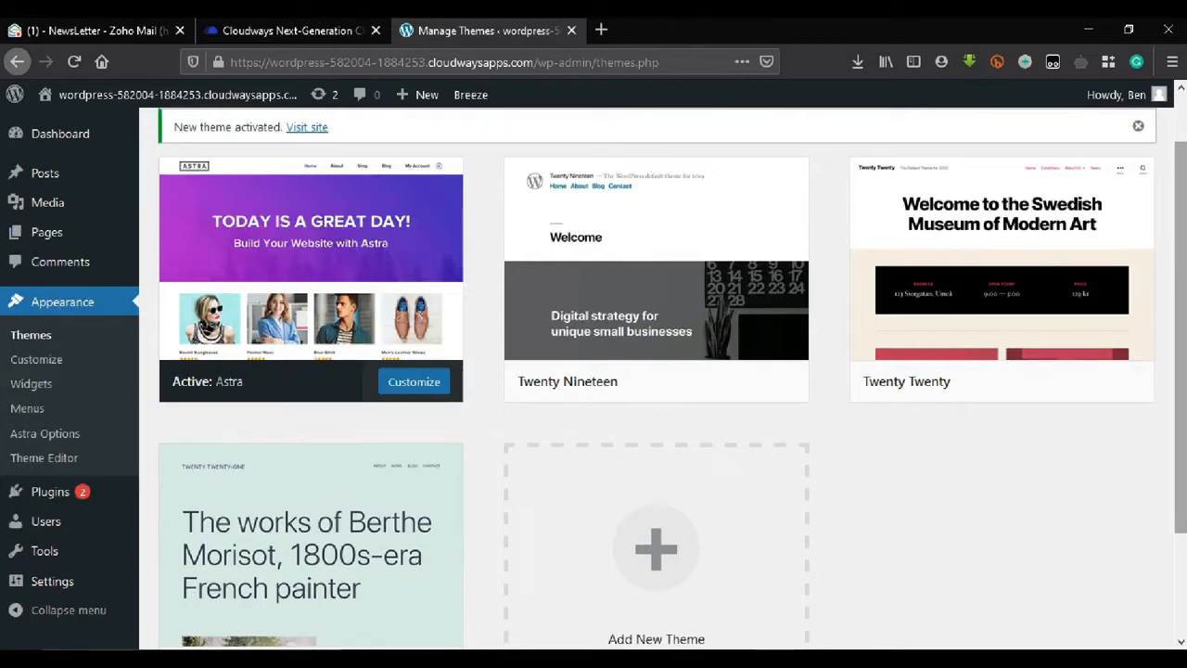
{"action": "mouse_move", "coordinate": [96, 493]}
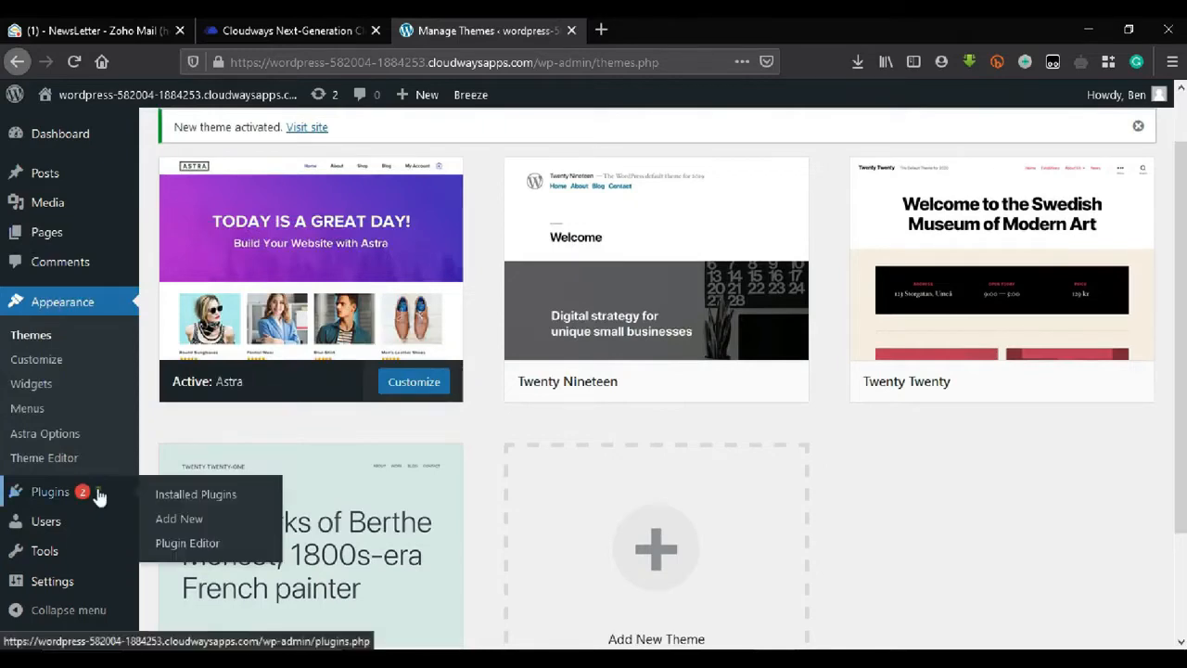
{"action": "left_click", "coordinate": [184, 521]}
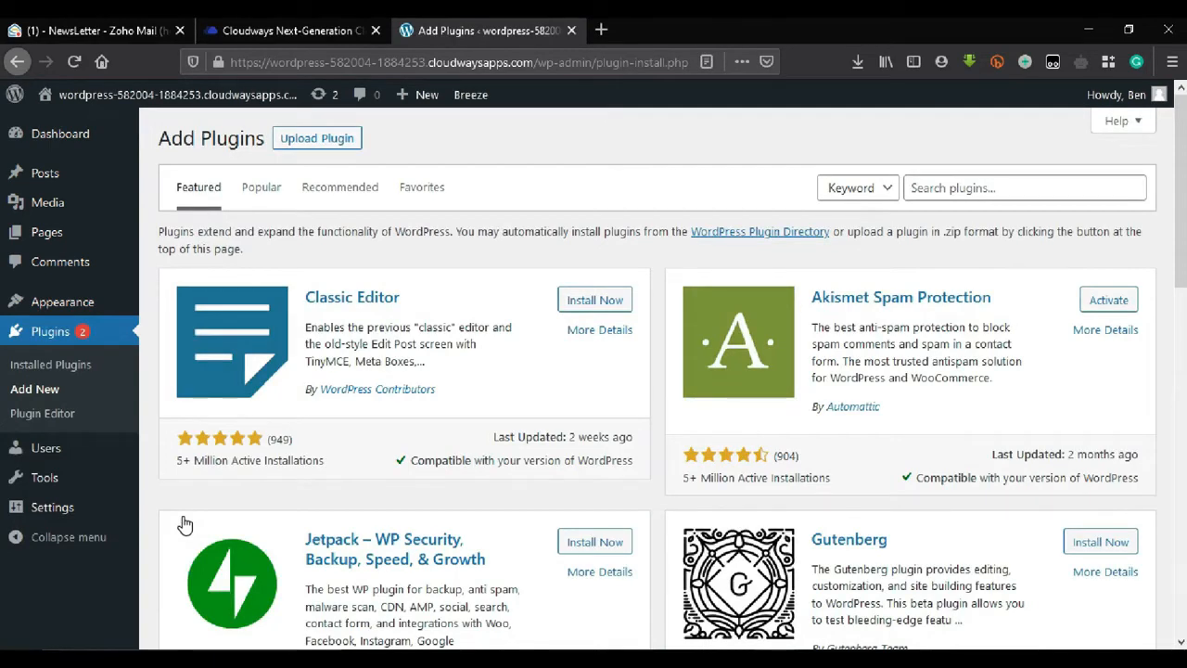
{"action": "left_click", "coordinate": [965, 195]}
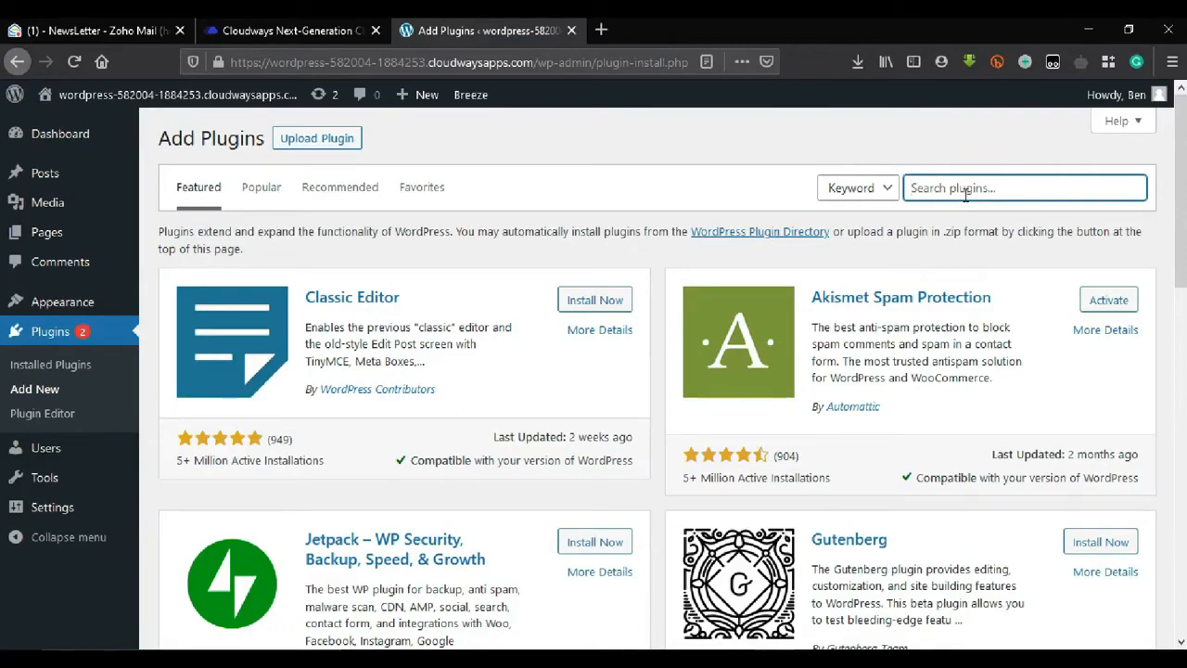
{"action": "type", "text": "elementor"}
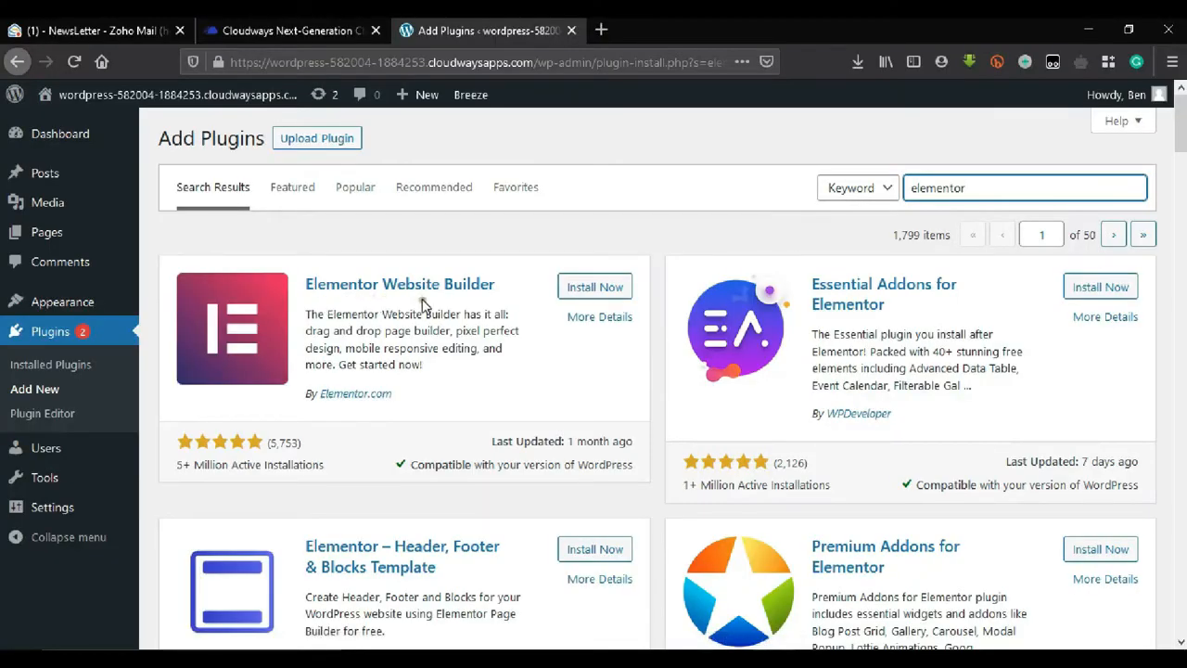
{"action": "left_click", "coordinate": [603, 291]}
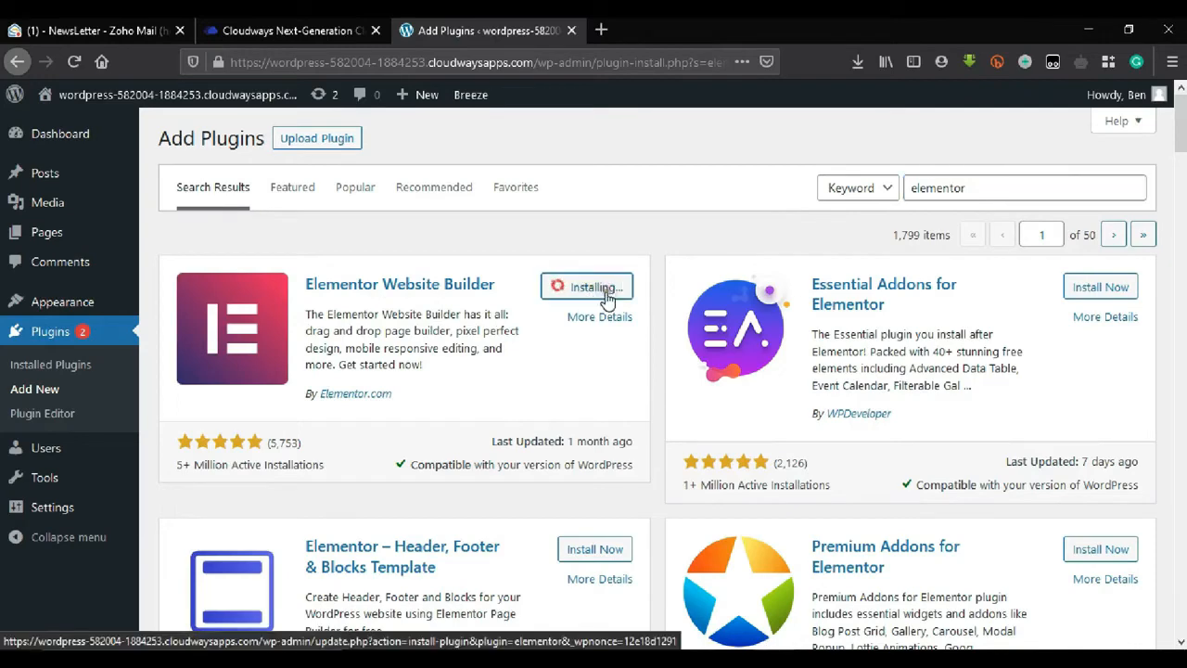
{"action": "left_click", "coordinate": [608, 290]}
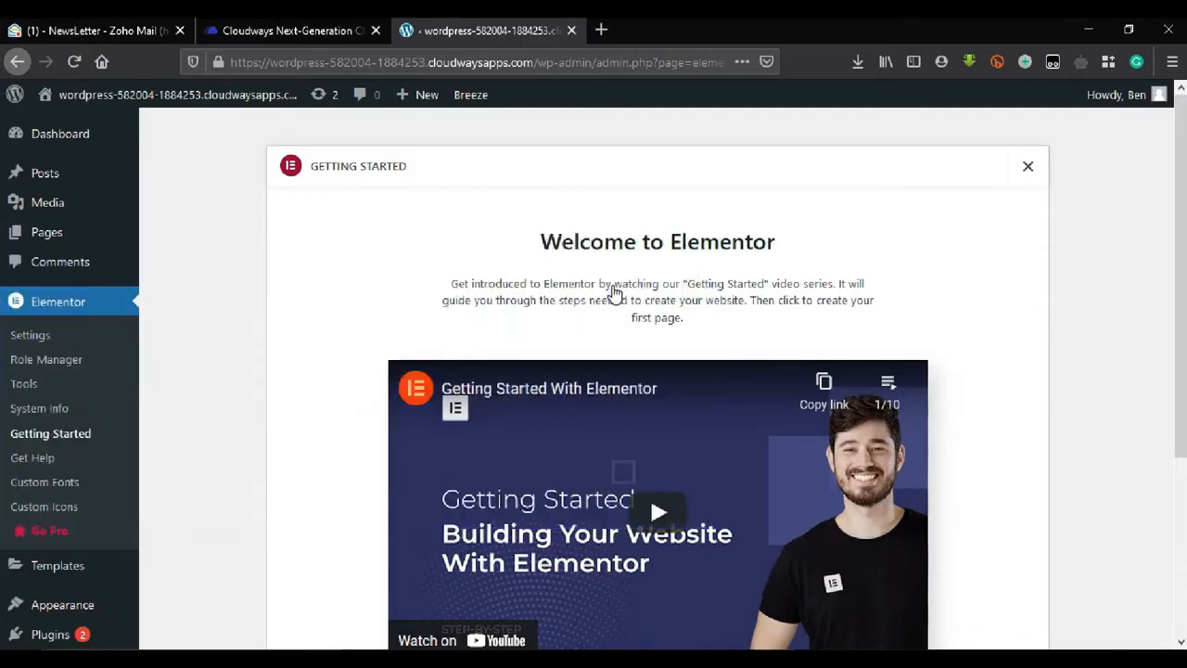
Step: Return to the Plugins > Add New page
{"action": "scroll", "coordinate": [612, 292], "scroll_direction": "down", "scroll_amount": 5}
{"action": "mouse_move", "coordinate": [56, 506]}
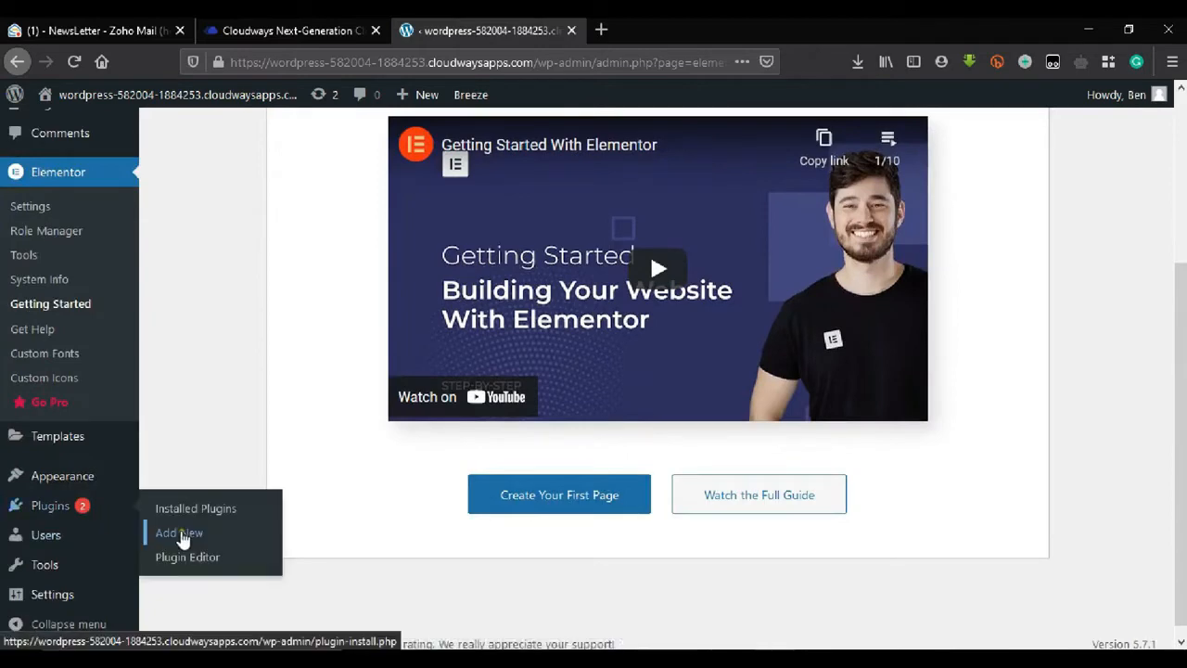
{"action": "left_click", "coordinate": [182, 536]}
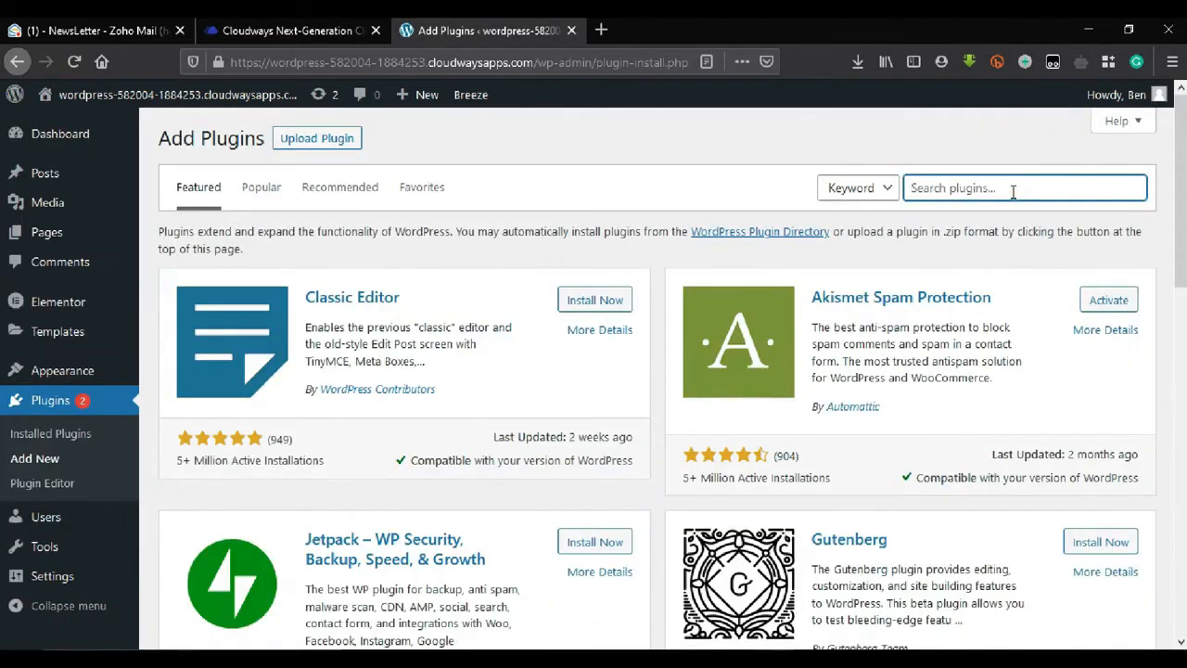
Step: Search 'starter templates', then install and activate the Starter Templates plugin
{"action": "type", "text": "starter templates"}
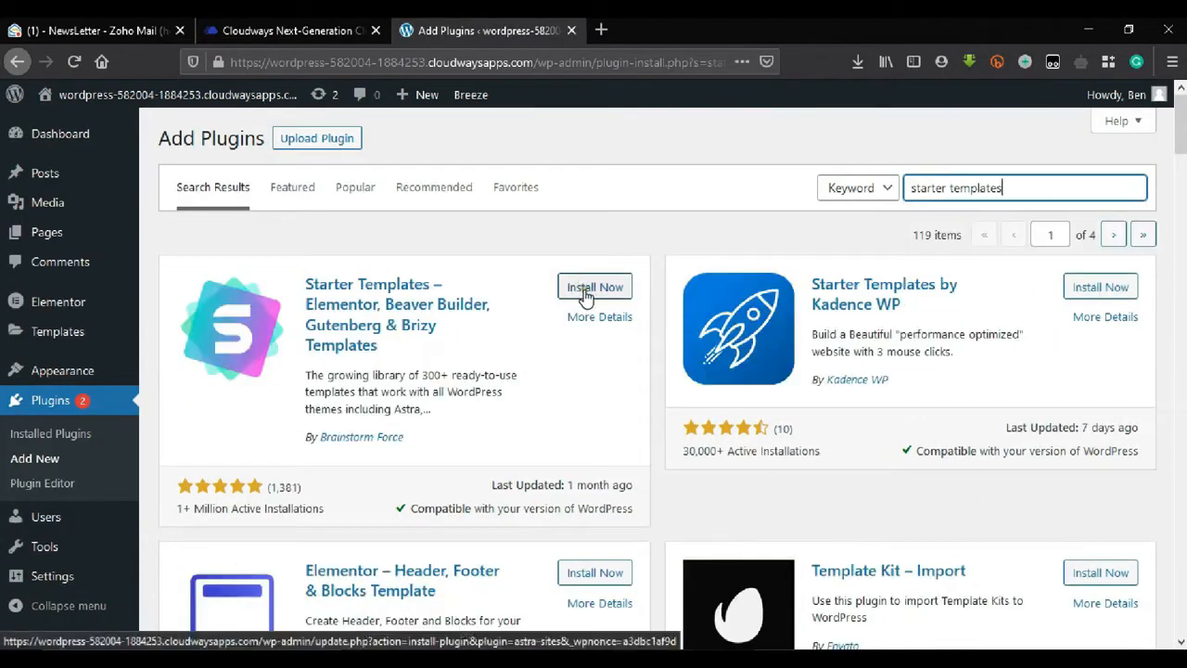
{"action": "left_click", "coordinate": [584, 289]}
{"action": "left_click", "coordinate": [589, 290]}
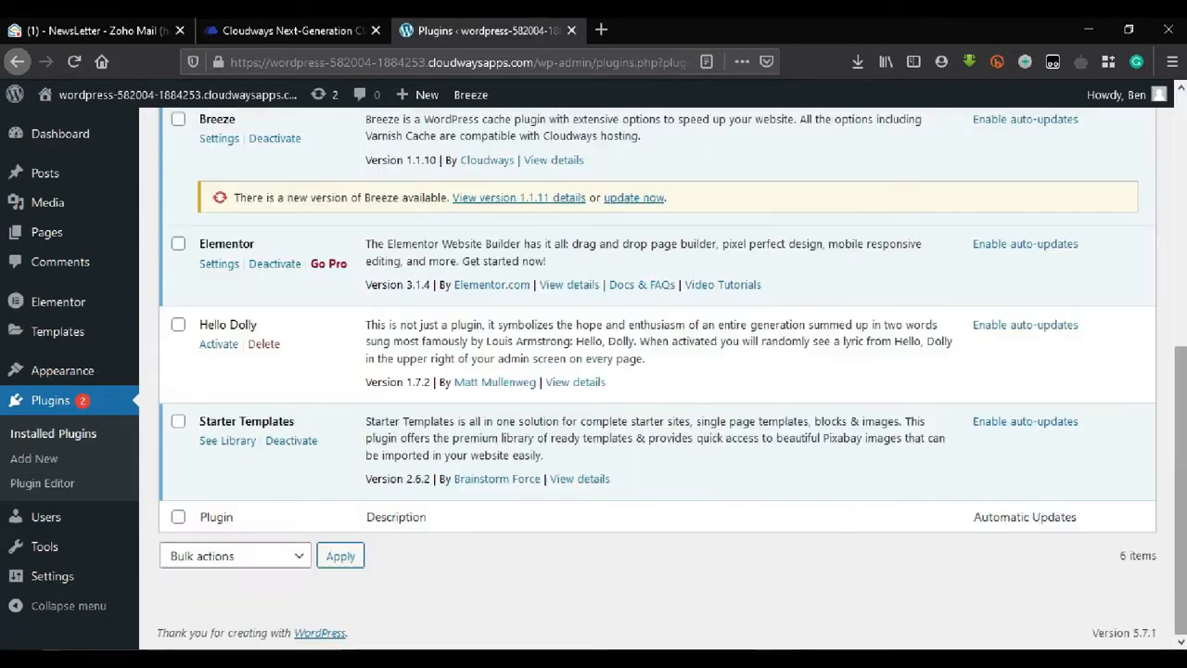
Step: Open the Starter Templates library with Elementor as the page builder
{"action": "mouse_move", "coordinate": [83, 371]}
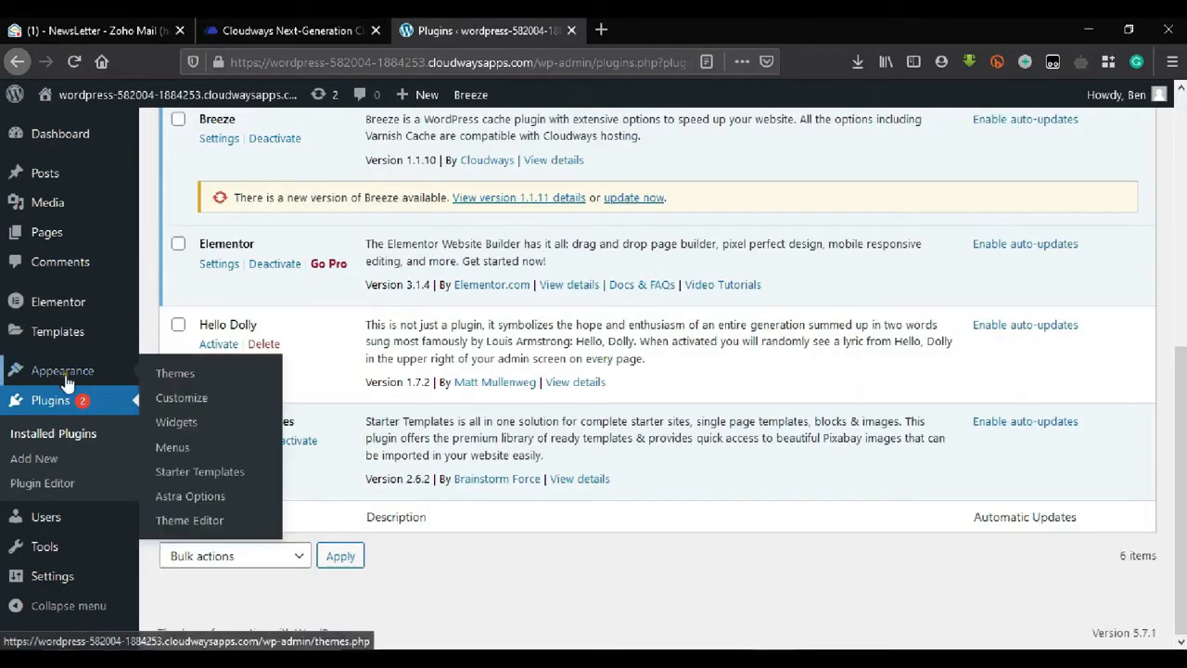
{"action": "left_click", "coordinate": [203, 472]}
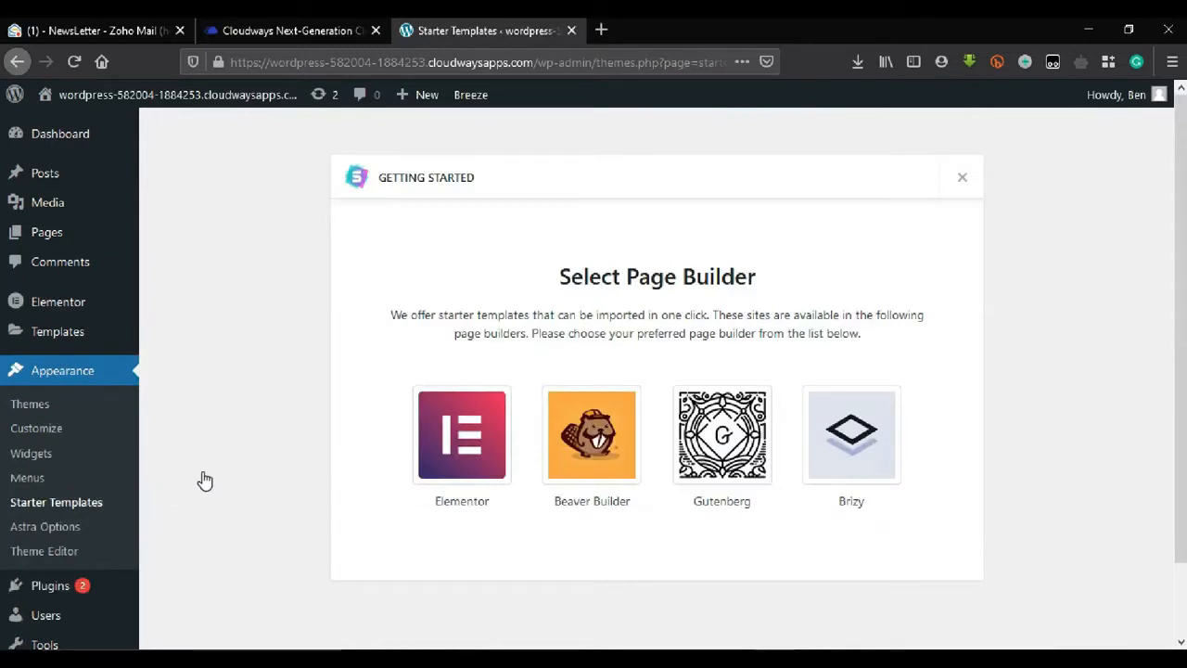
{"action": "left_click", "coordinate": [454, 420]}
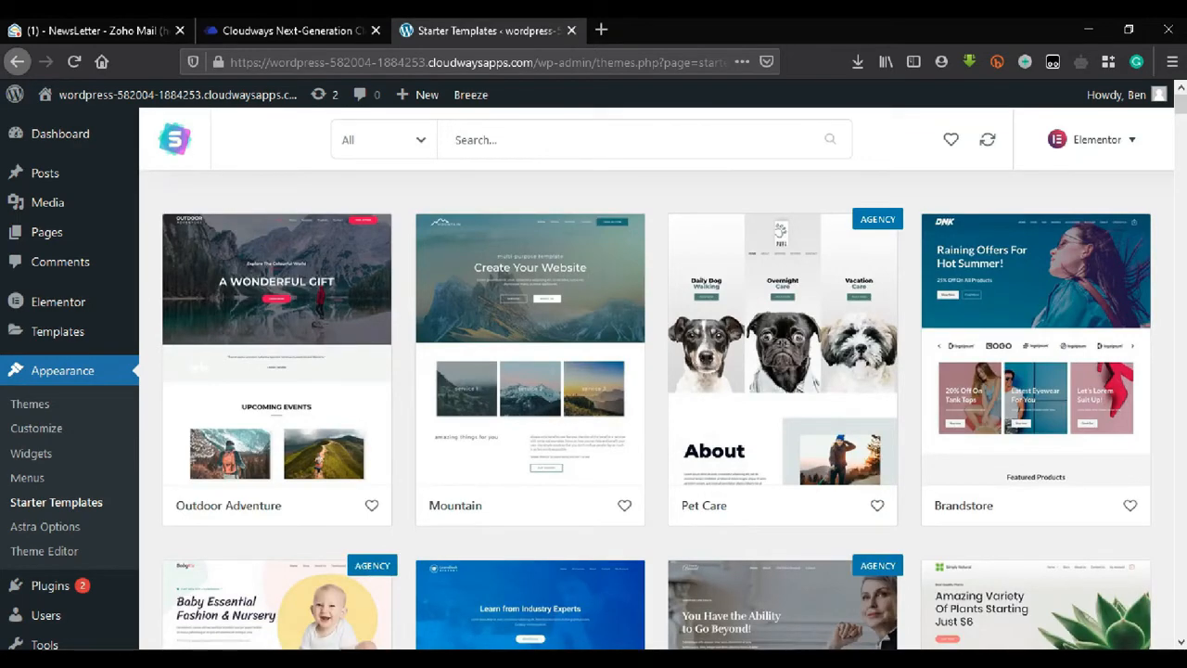
Step: Browse the template gallery and open the Tech Startup template's details
{"action": "scroll", "coordinate": [649, 390], "scroll_direction": "down", "scroll_amount": 5}
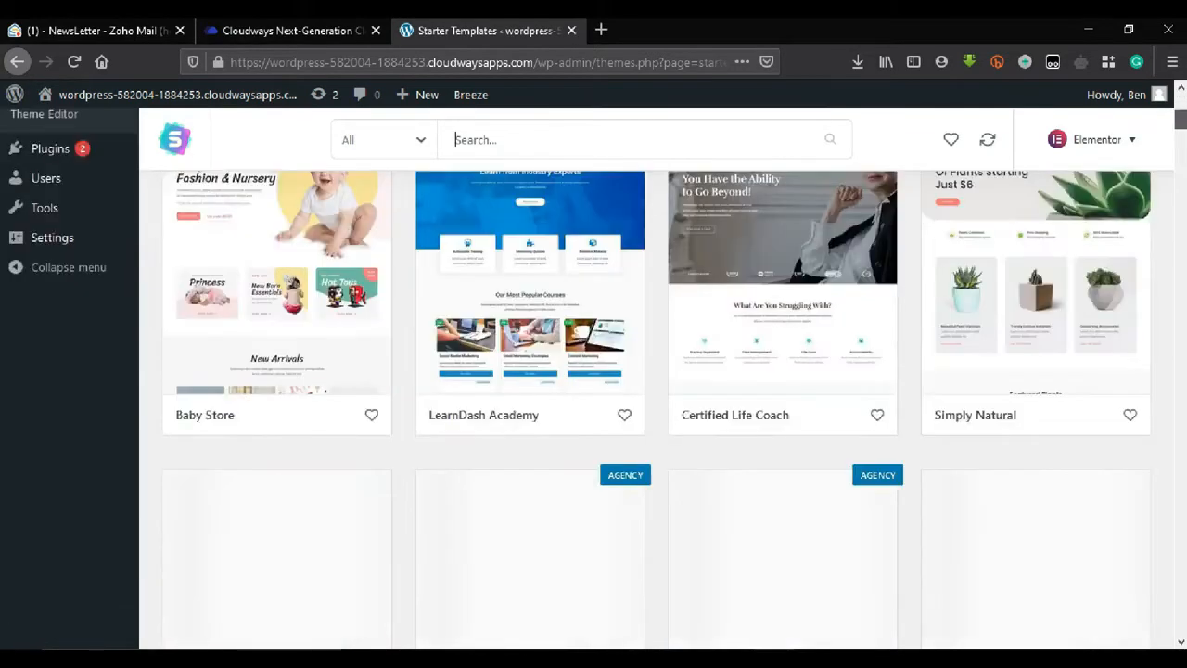
{"action": "scroll", "coordinate": [649, 389], "scroll_direction": "up", "scroll_amount": 4}
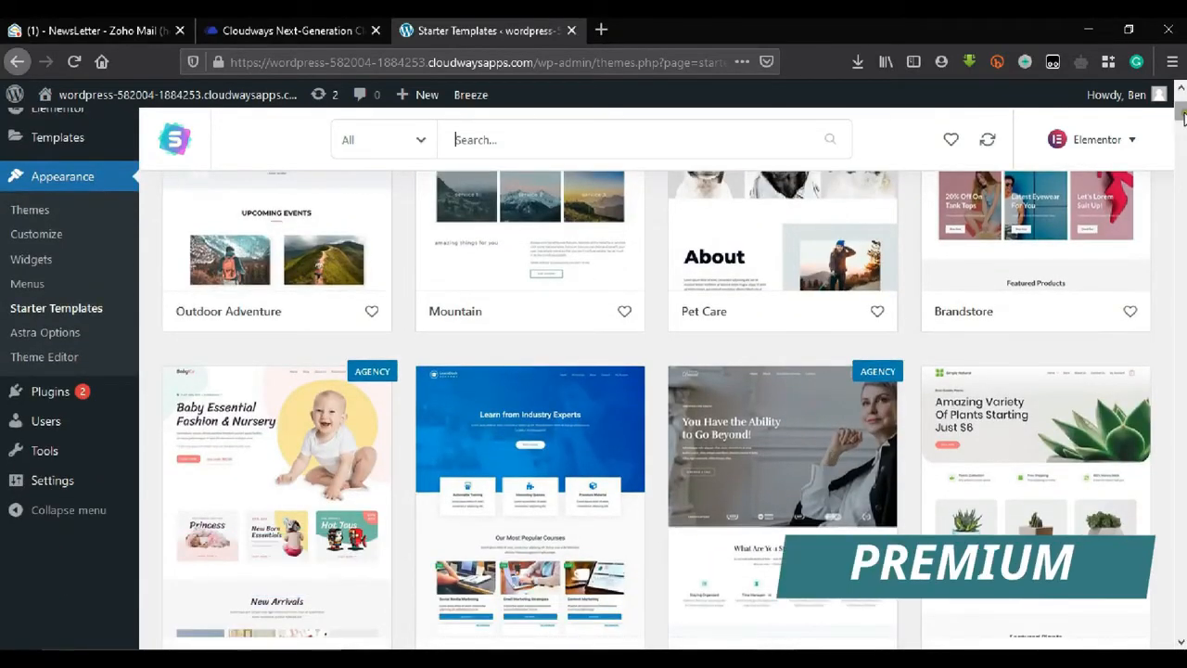
{"action": "scroll", "coordinate": [1183, 116], "scroll_direction": "down", "scroll_amount": 5}
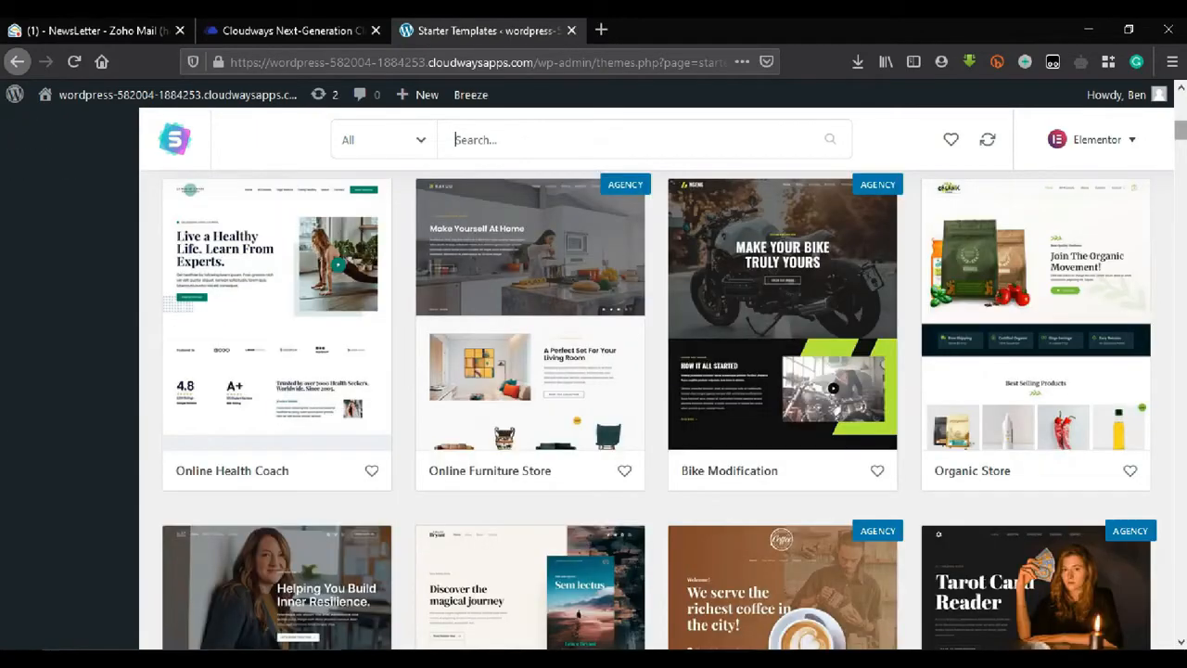
{"action": "scroll", "coordinate": [1181, 130], "scroll_direction": "down", "scroll_amount": 12}
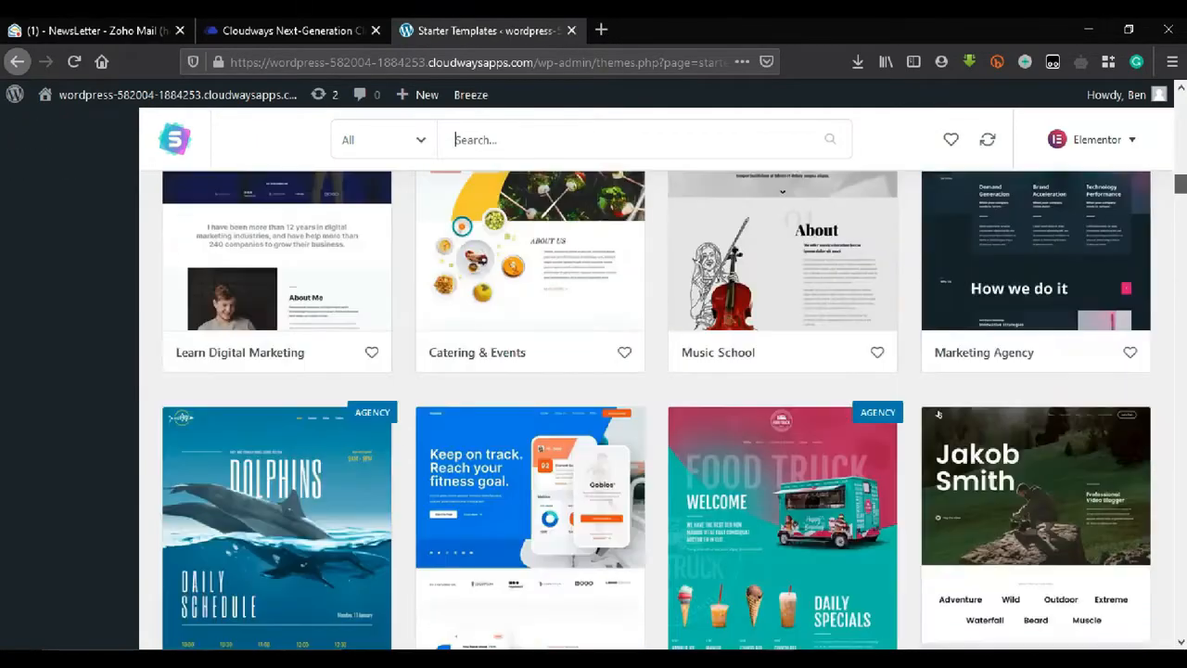
{"action": "scroll", "coordinate": [1181, 131], "scroll_direction": "down", "scroll_amount": 3}
{"action": "scroll", "coordinate": [657, 408], "scroll_direction": "down", "scroll_amount": 3}
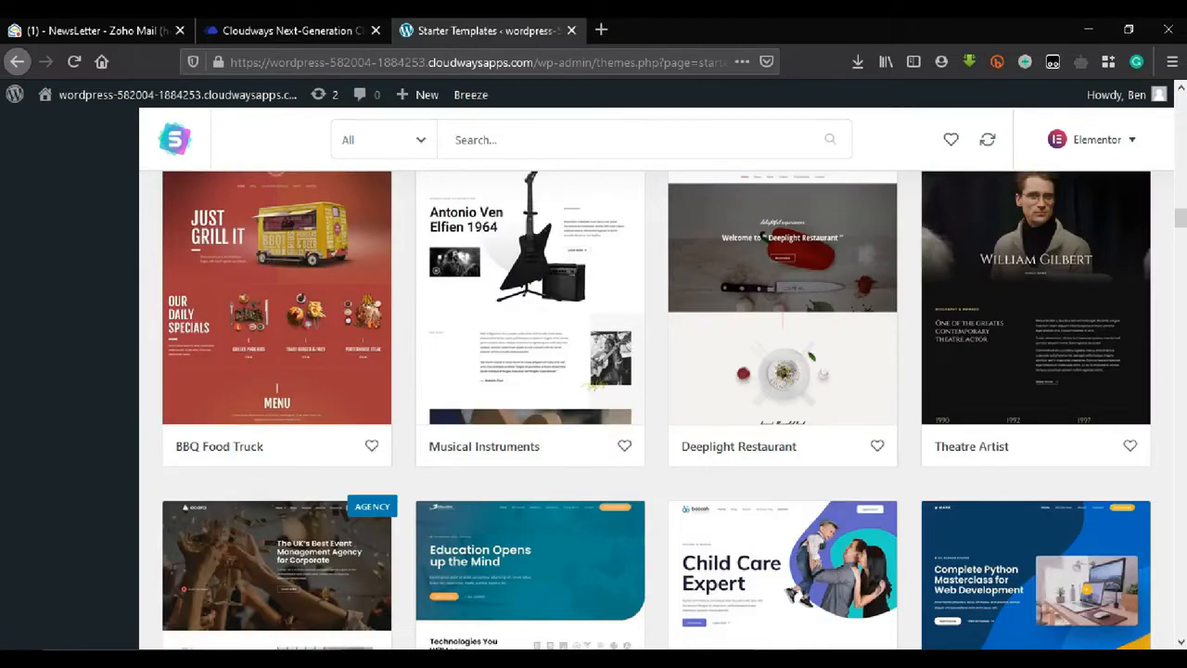
{"action": "scroll", "coordinate": [1181, 223], "scroll_direction": "down", "scroll_amount": 2}
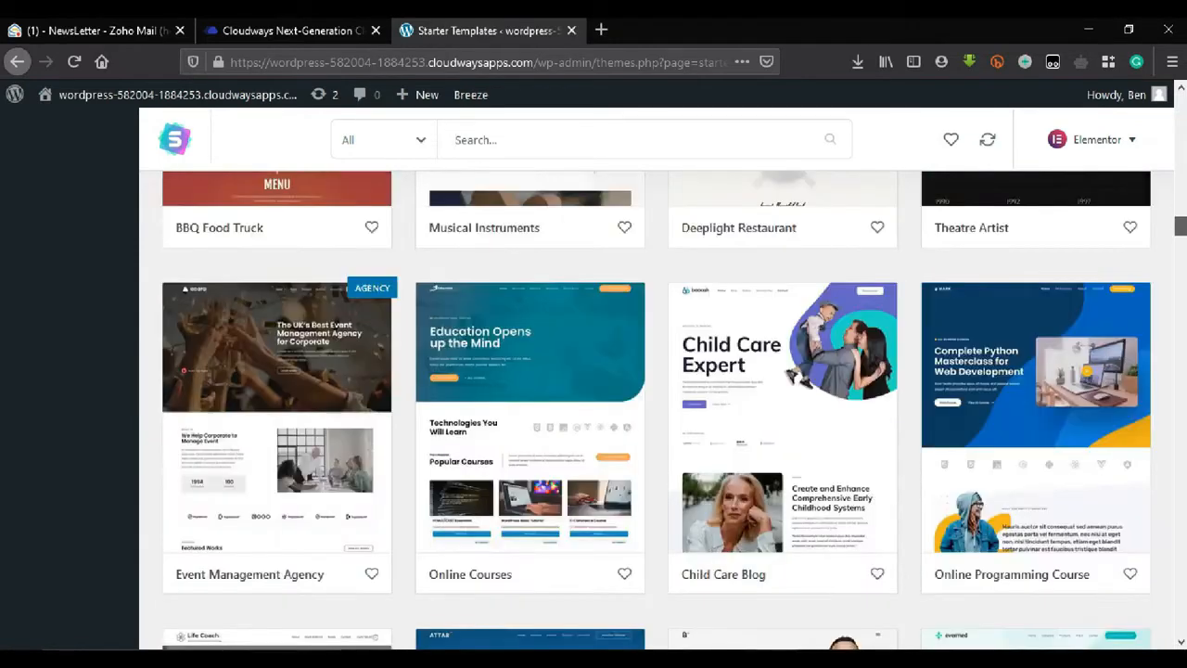
{"action": "scroll", "coordinate": [657, 408], "scroll_direction": "down", "scroll_amount": 7}
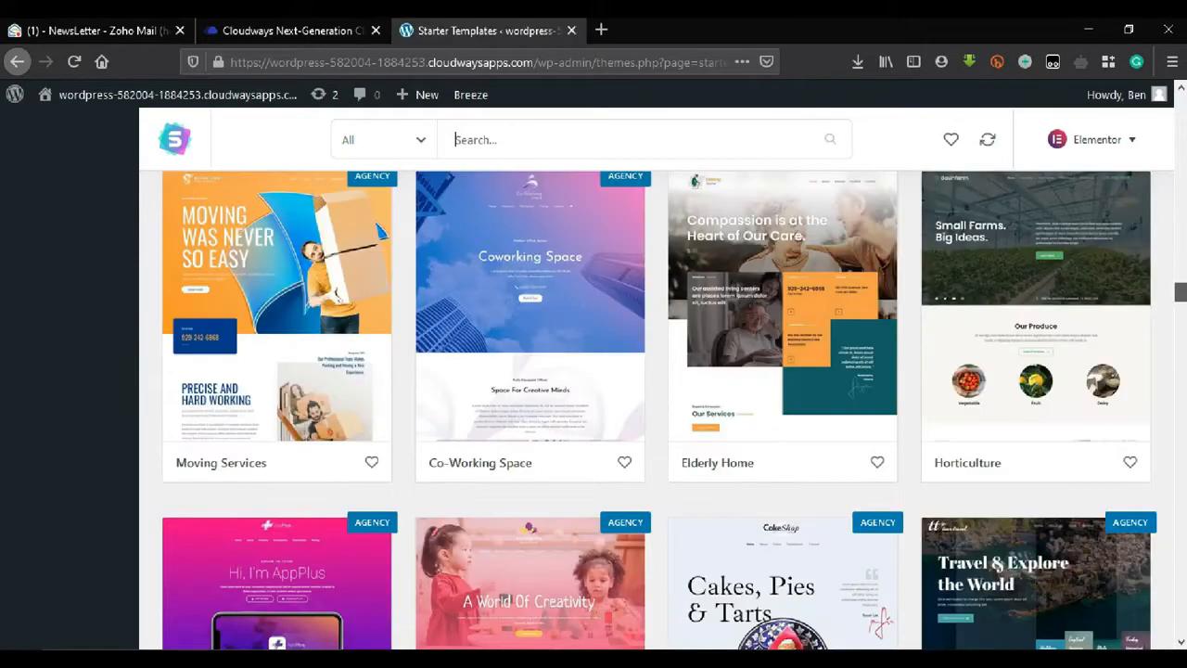
{"action": "scroll", "coordinate": [656, 408], "scroll_direction": "down", "scroll_amount": 10}
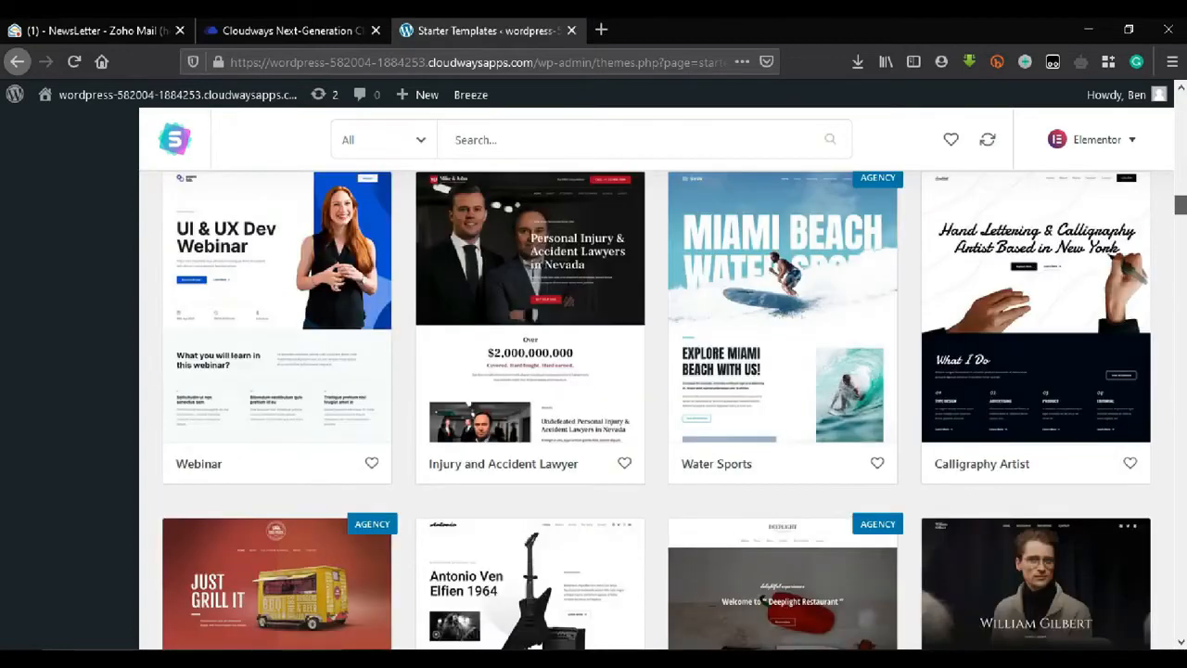
{"action": "mouse_move", "coordinate": [1183, 205]}
{"action": "left_mouse_down"}
{"action": "mouse_move", "coordinate": [1182, 139]}
{"action": "mouse_move", "coordinate": [1182, 188]}
{"action": "left_mouse_up"}
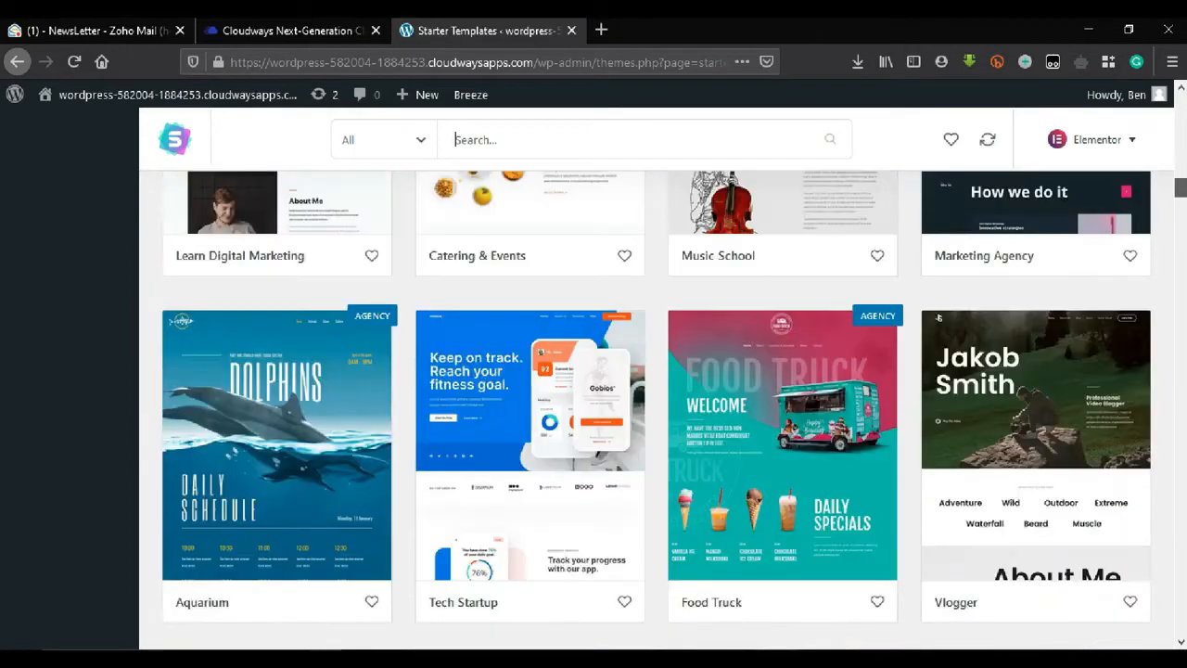
{"action": "scroll", "coordinate": [582, 471], "scroll_direction": "down", "scroll_amount": 1}
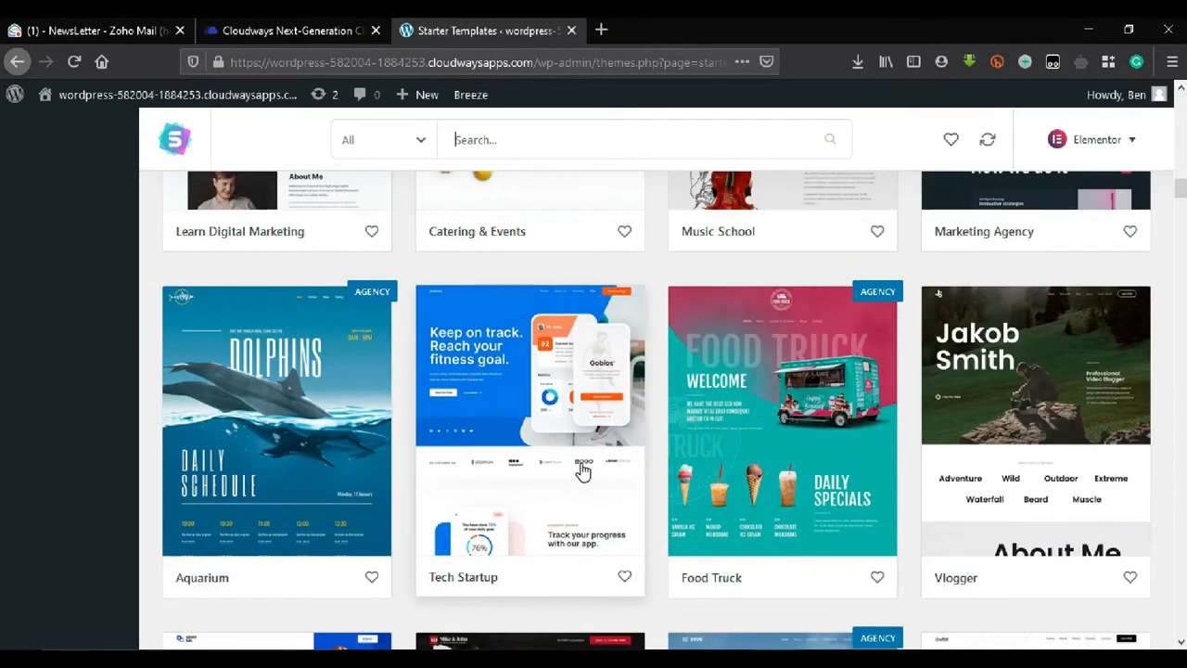
{"action": "left_click", "coordinate": [582, 471]}
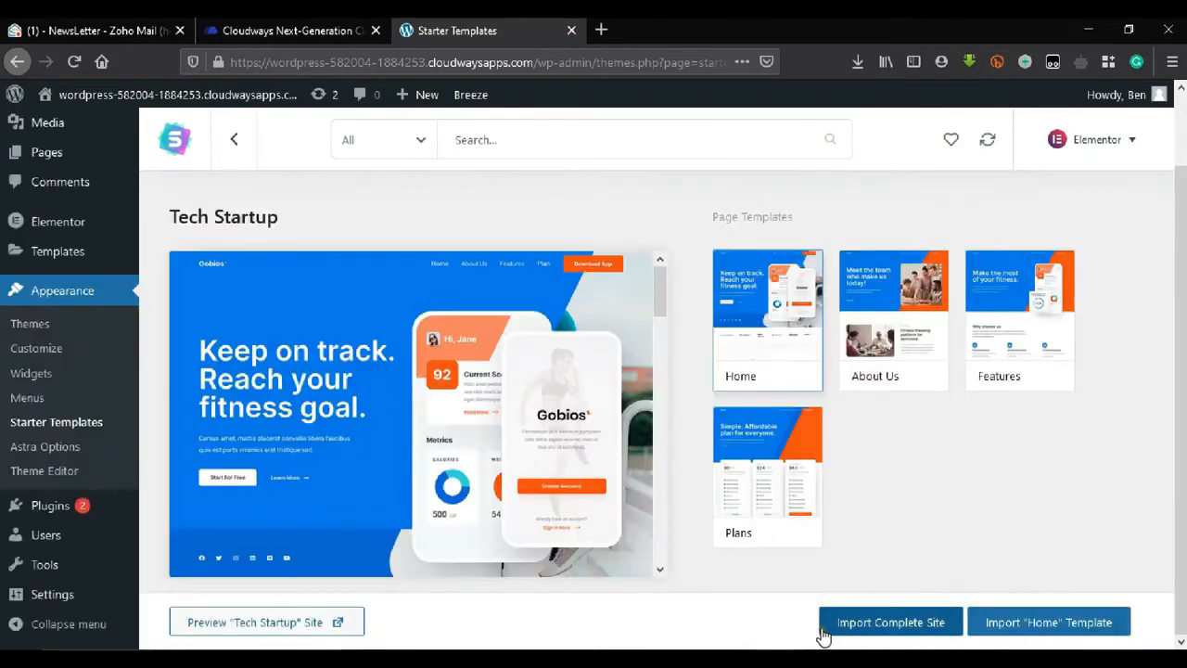
Step: Import the complete Tech Startup site as a Beginner building for Myself/My company, skipping the details form
{"action": "left_click", "coordinate": [884, 624]}
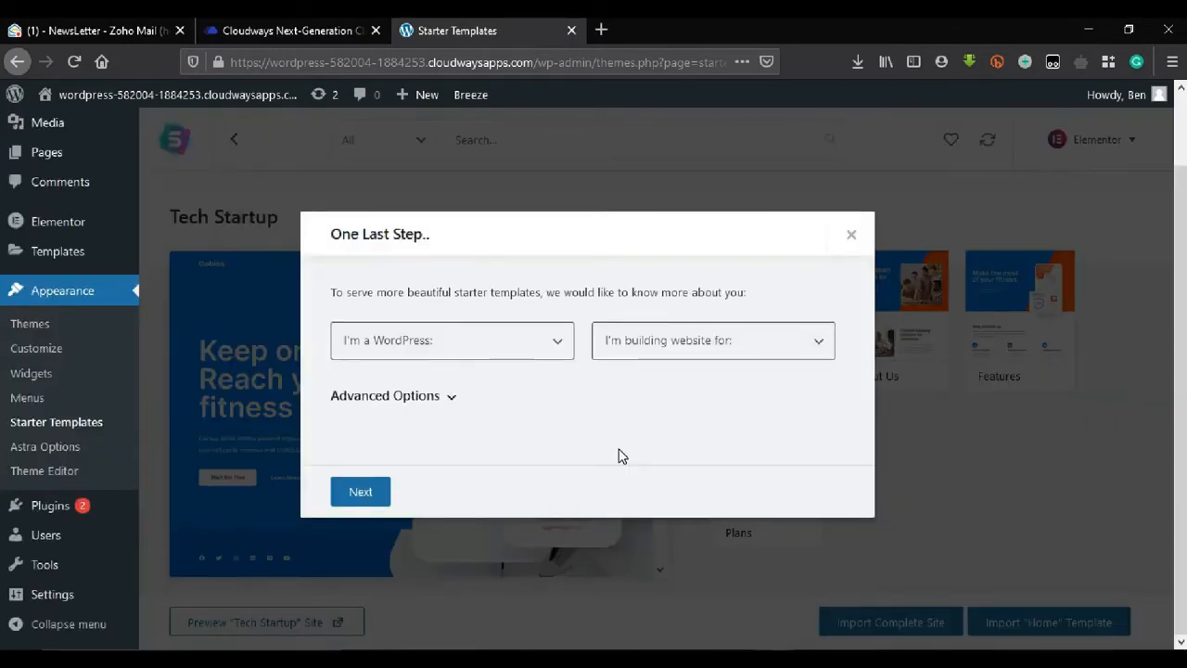
{"action": "left_click", "coordinate": [511, 346]}
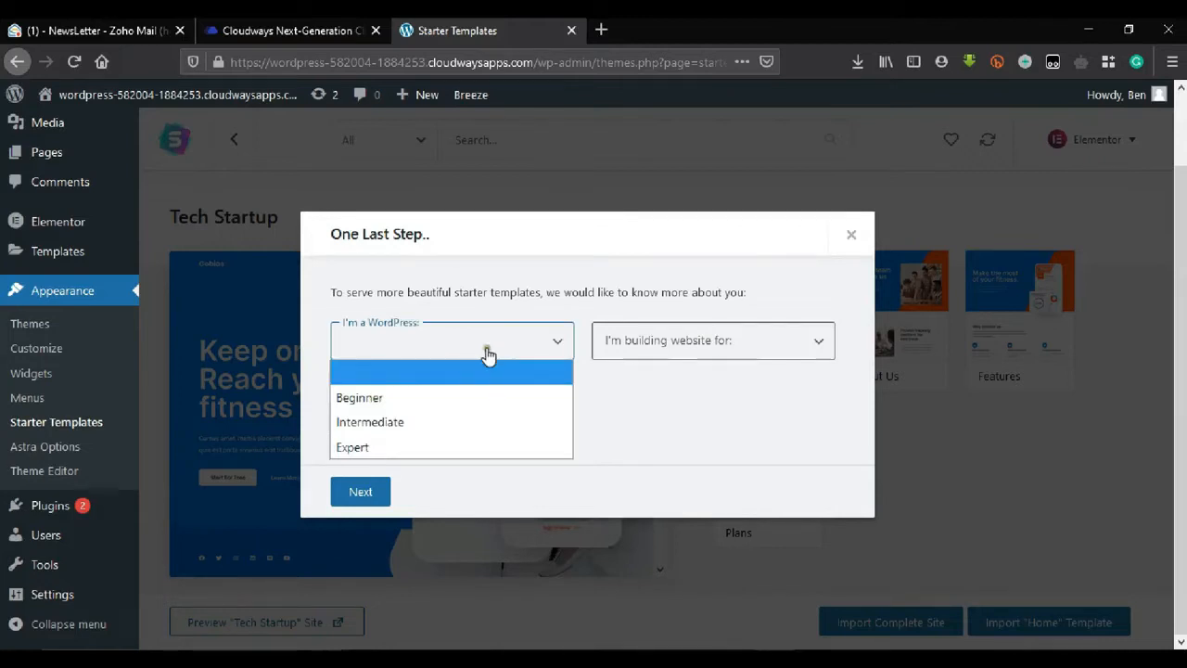
{"action": "left_click", "coordinate": [380, 399]}
{"action": "left_click", "coordinate": [663, 351]}
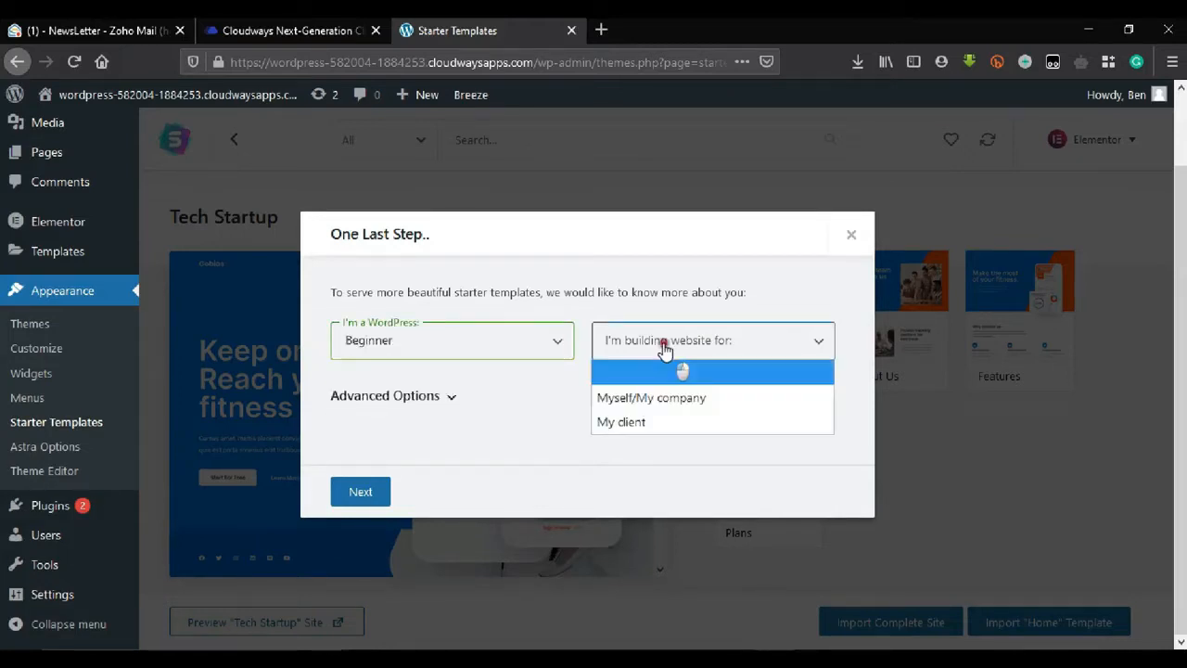
{"action": "left_click", "coordinate": [653, 399]}
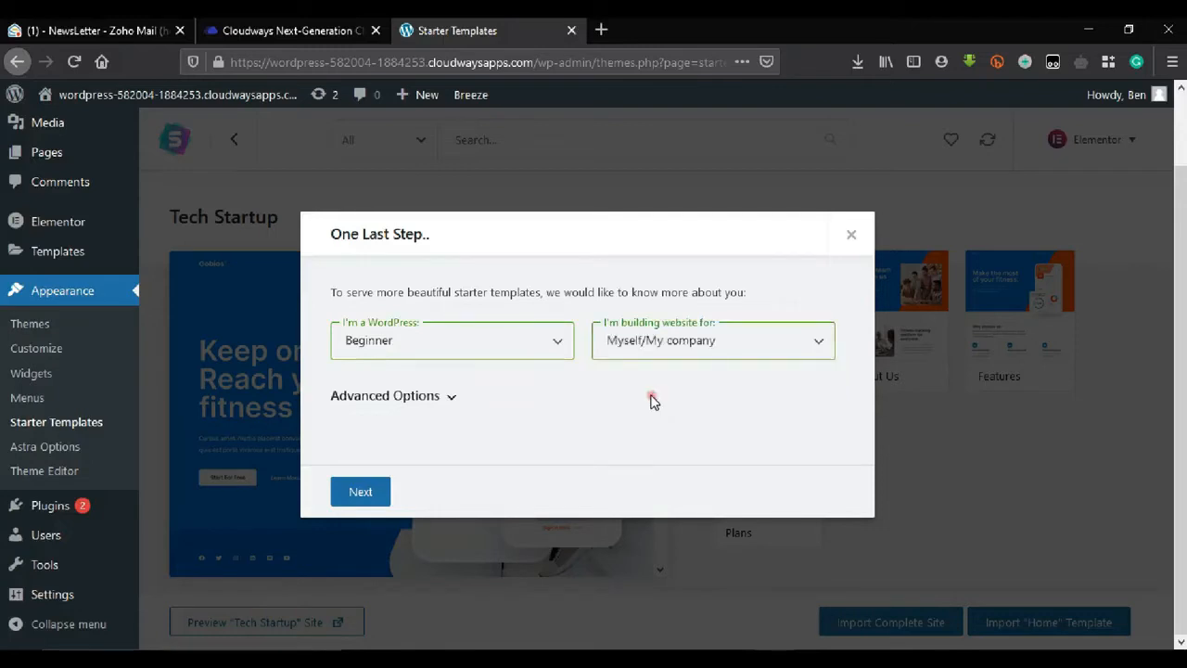
{"action": "left_click", "coordinate": [376, 496]}
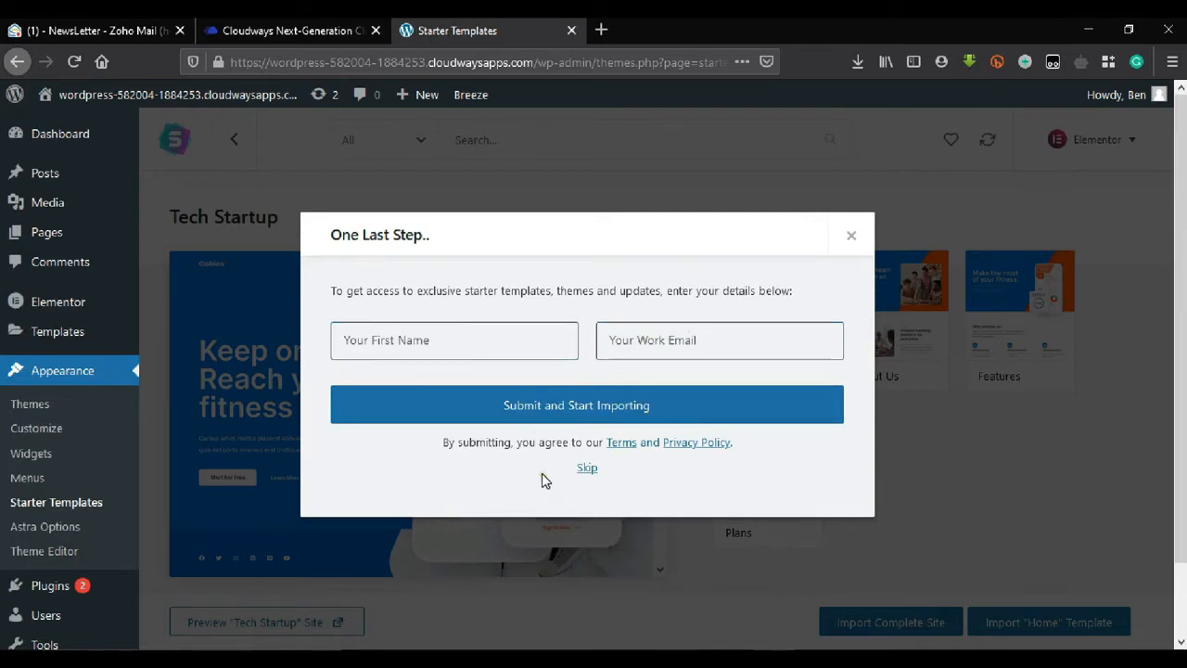
{"action": "left_click", "coordinate": [588, 468]}
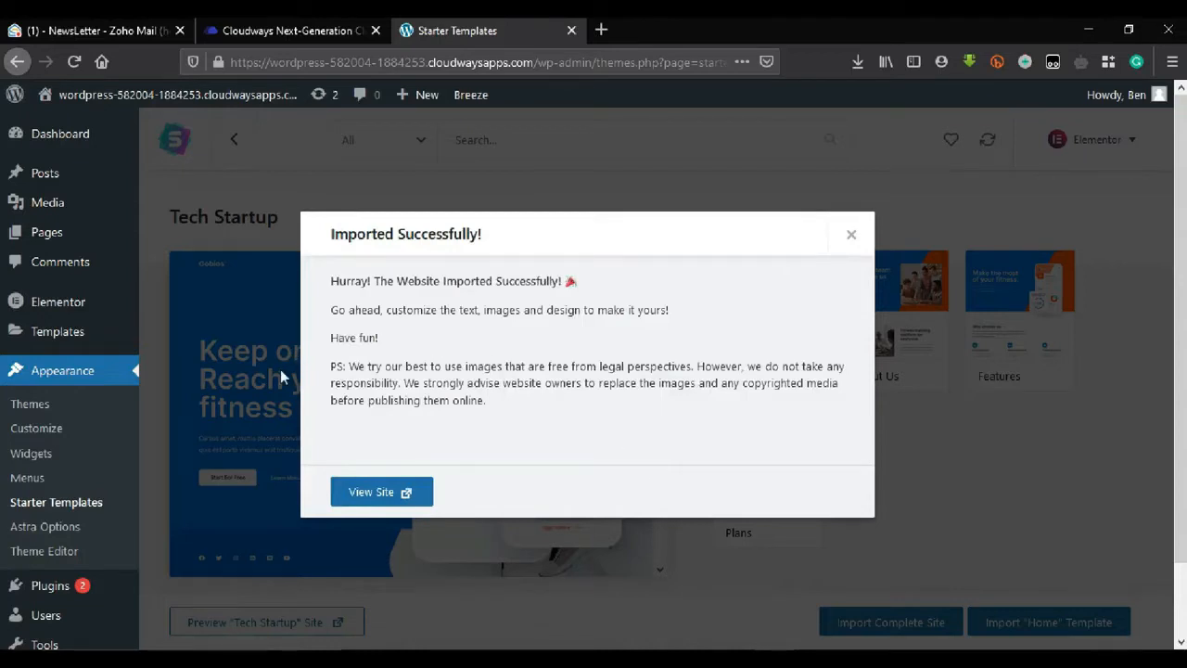
{"action": "left_click", "coordinate": [380, 489]}
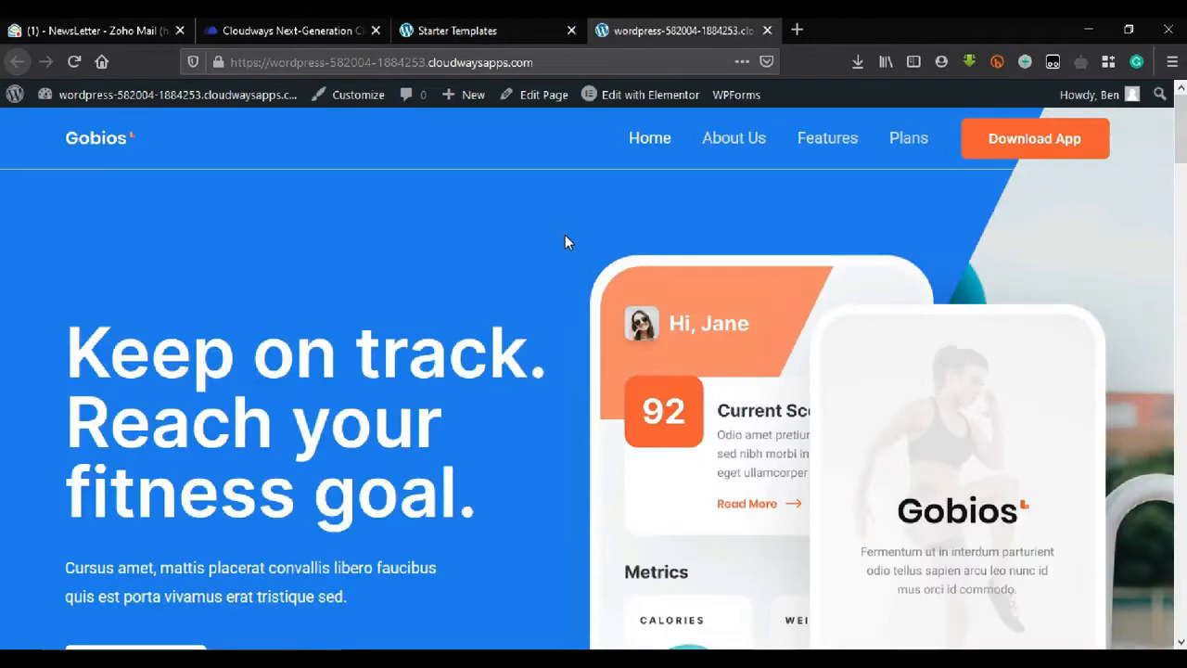
Step: Preview the Gobios site's About Us, Features and Plans pages, then return to Home
{"action": "mouse_move", "coordinate": [1181, 129]}
{"action": "left_mouse_down"}
{"action": "mouse_move", "coordinate": [1183, 428]}
{"action": "mouse_move", "coordinate": [1184, 127]}
{"action": "left_mouse_up"}
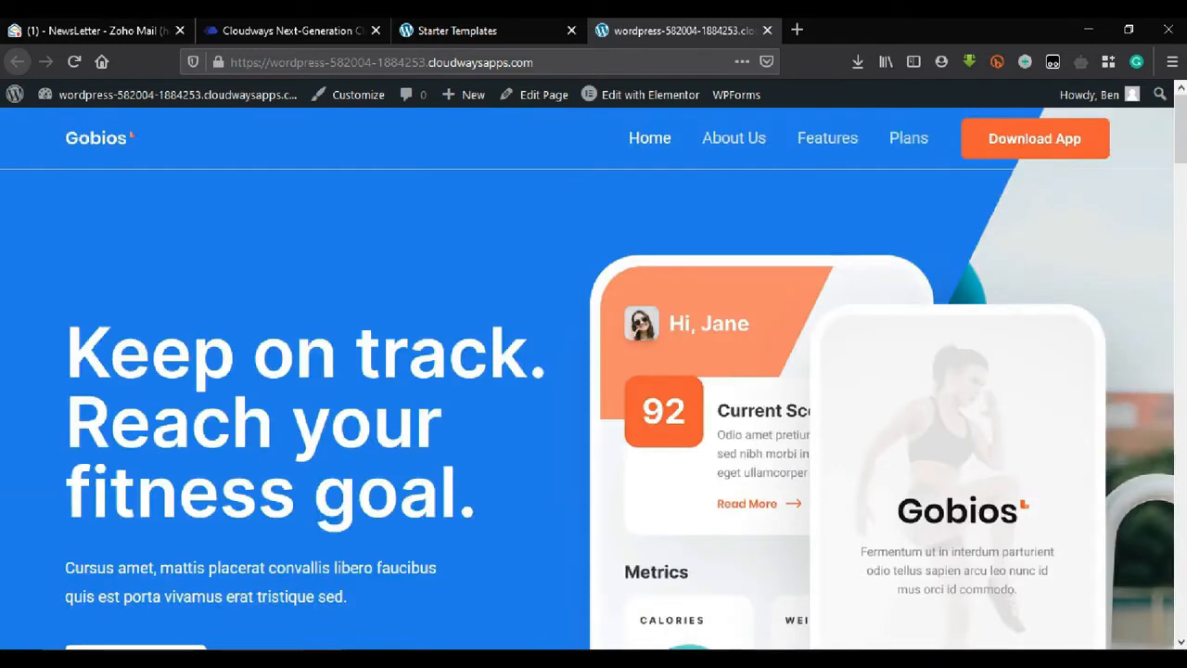
{"action": "left_click", "coordinate": [729, 159]}
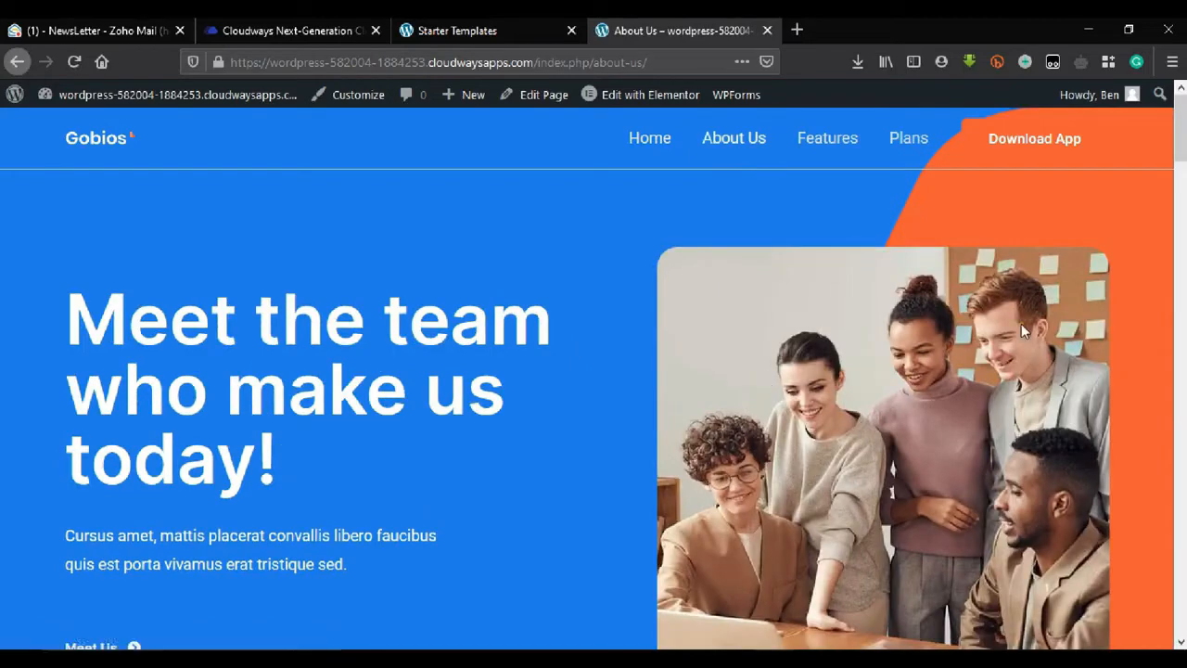
{"action": "scroll", "coordinate": [544, 348], "scroll_direction": "down", "scroll_amount": 5}
{"action": "scroll", "coordinate": [594, 371], "scroll_direction": "down", "scroll_amount": 10}
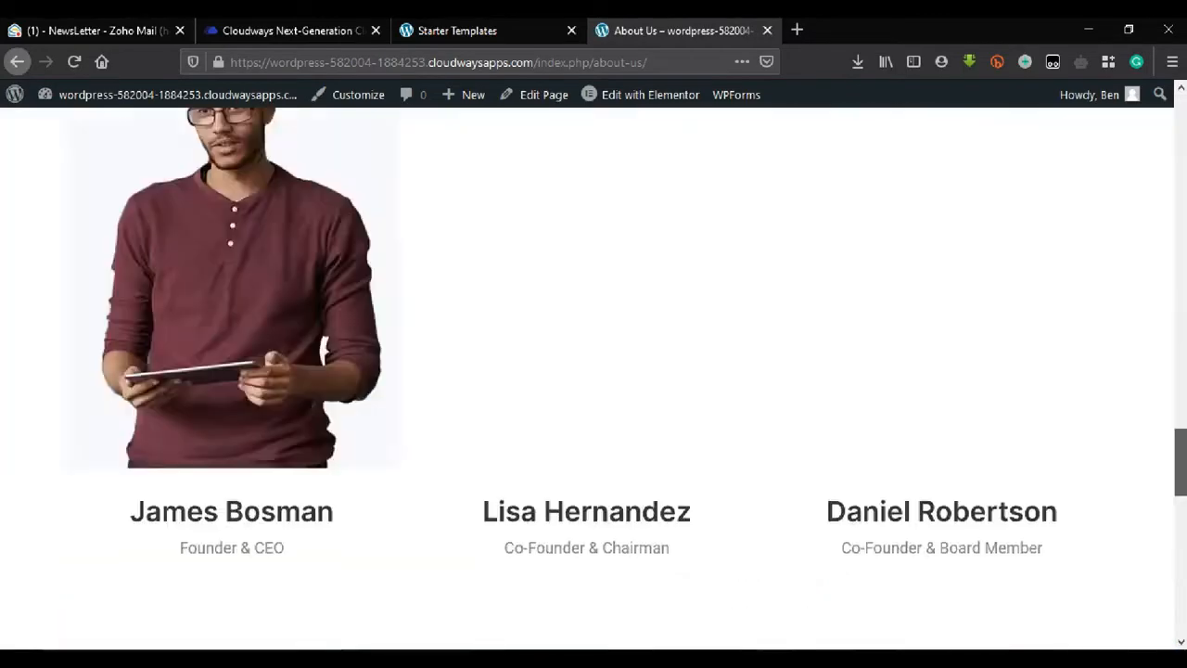
{"action": "scroll", "coordinate": [593, 371], "scroll_direction": "up", "scroll_amount": 15}
{"action": "left_click", "coordinate": [846, 158]}
{"action": "left_click", "coordinate": [909, 154]}
{"action": "scroll", "coordinate": [593, 371], "scroll_direction": "down", "scroll_amount": 8}
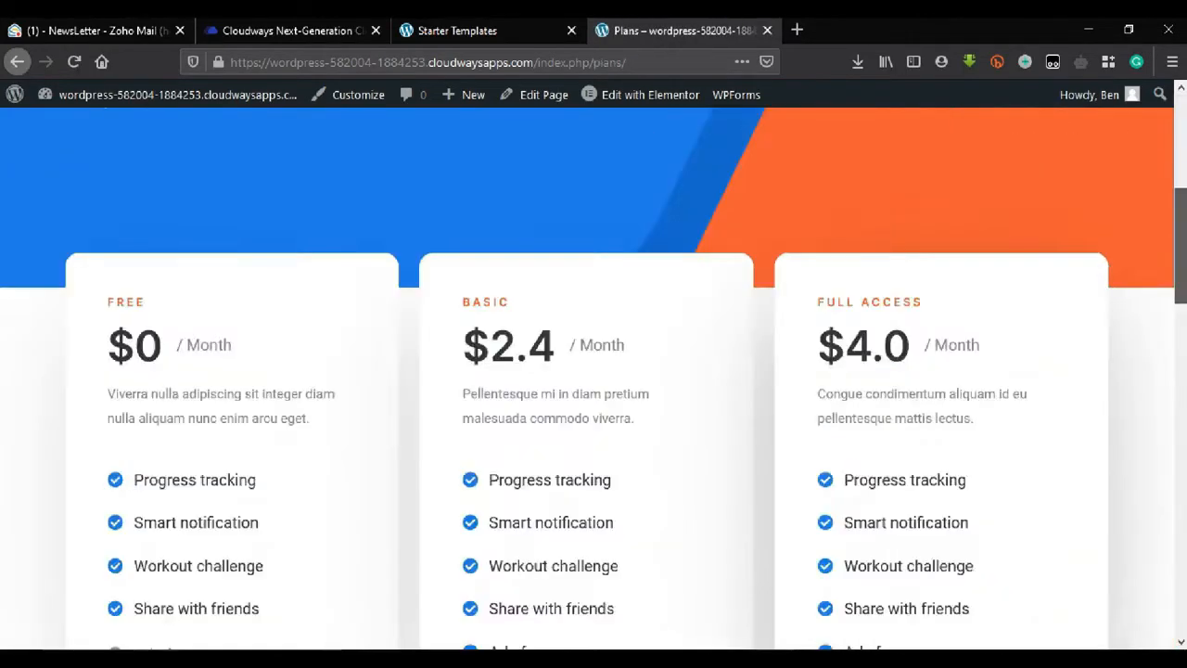
{"action": "scroll", "coordinate": [594, 371], "scroll_direction": "up", "scroll_amount": 3}
{"action": "left_click_drag", "start_coordinate": [1184, 255], "coordinate": [1184, 120]}
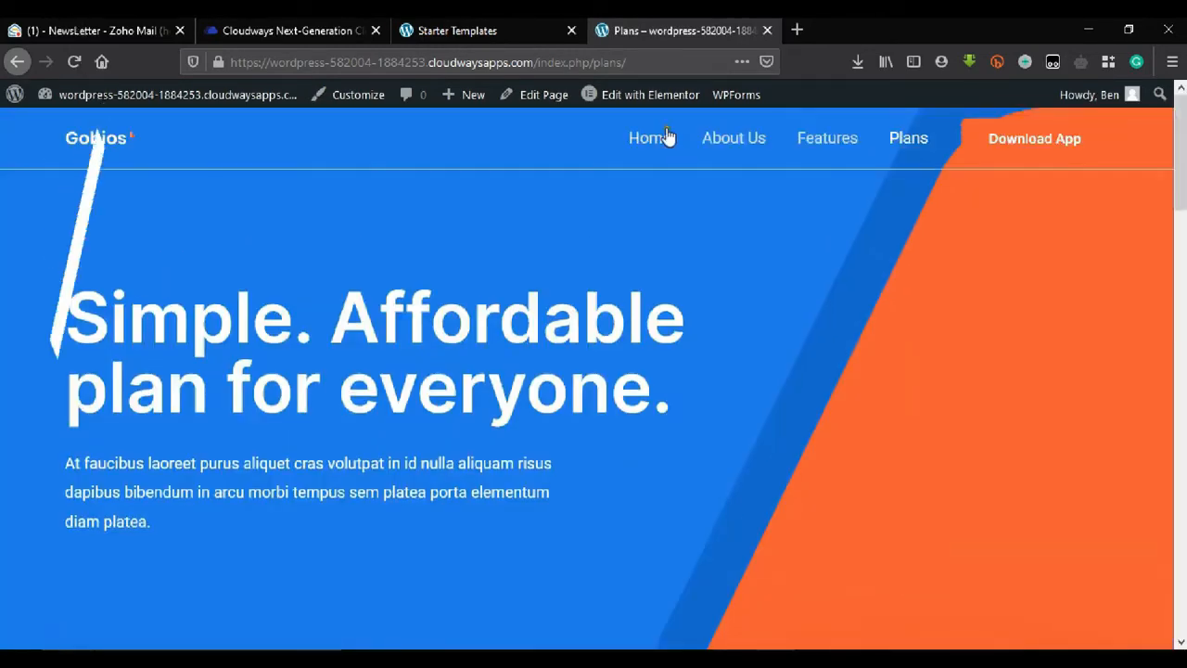
{"action": "left_click", "coordinate": [668, 137]}
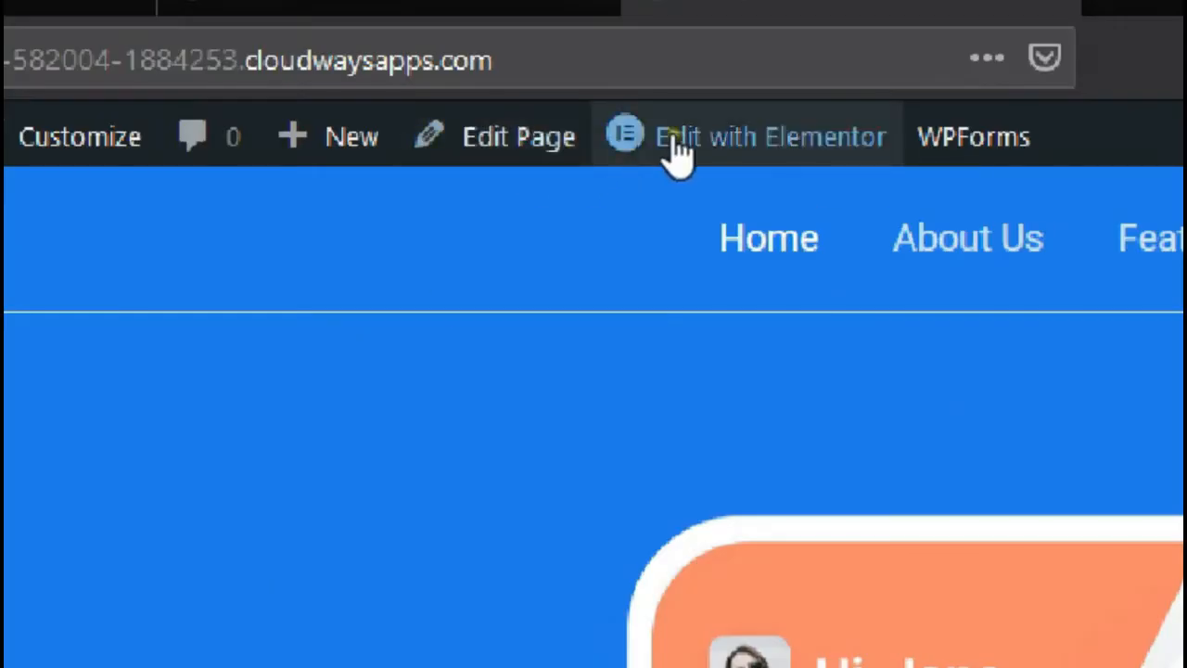
Step: Launch Edit with Elementor from the admin bar for the Gobios home page
{"action": "mouse_move", "coordinate": [614, 97]}
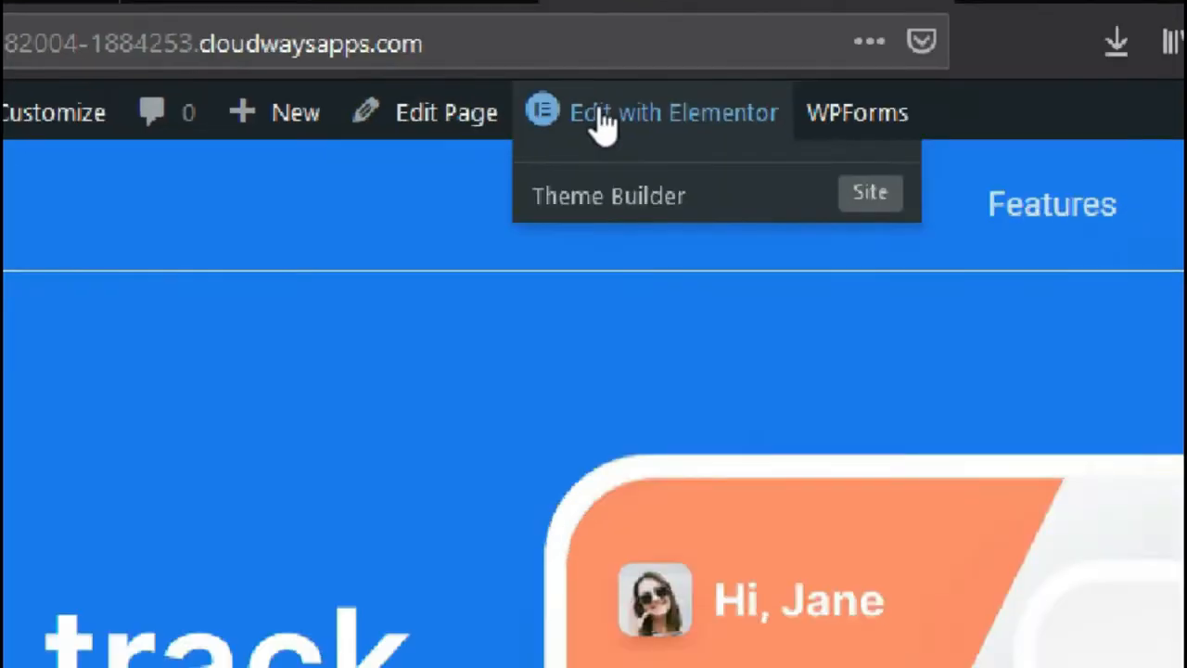
{"action": "left_click", "coordinate": [686, 148]}
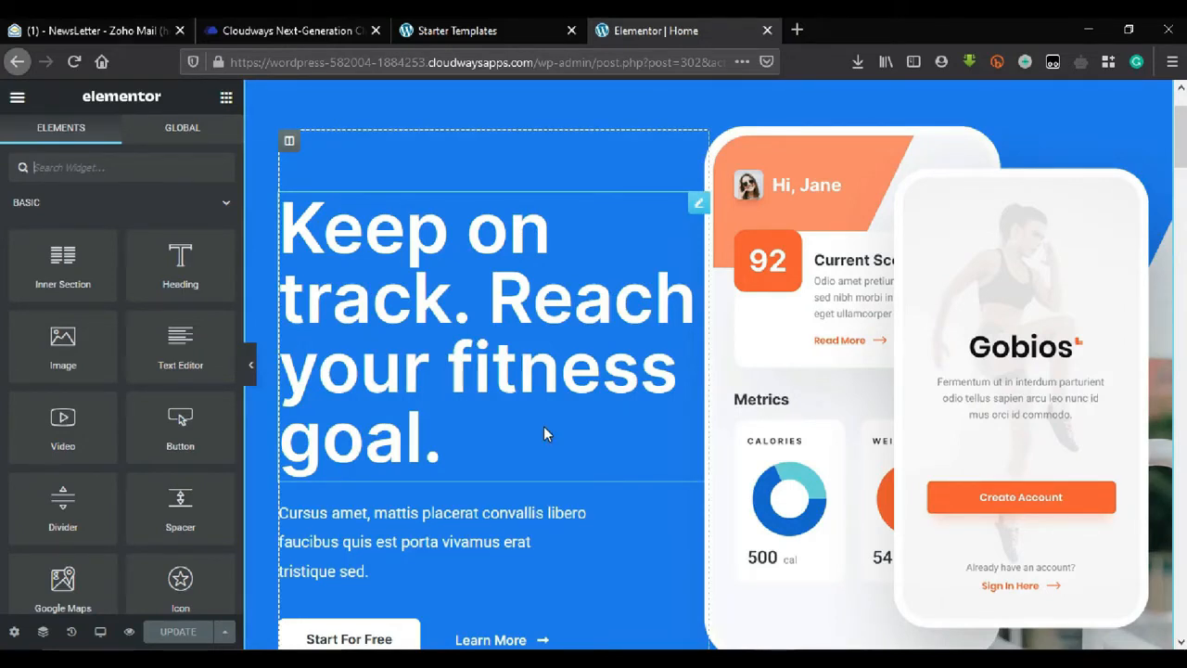
Step: Change the hero heading to 'Keep on track. Title' and bring up the mockup image's edit actions
{"action": "left_click", "coordinate": [437, 450]}
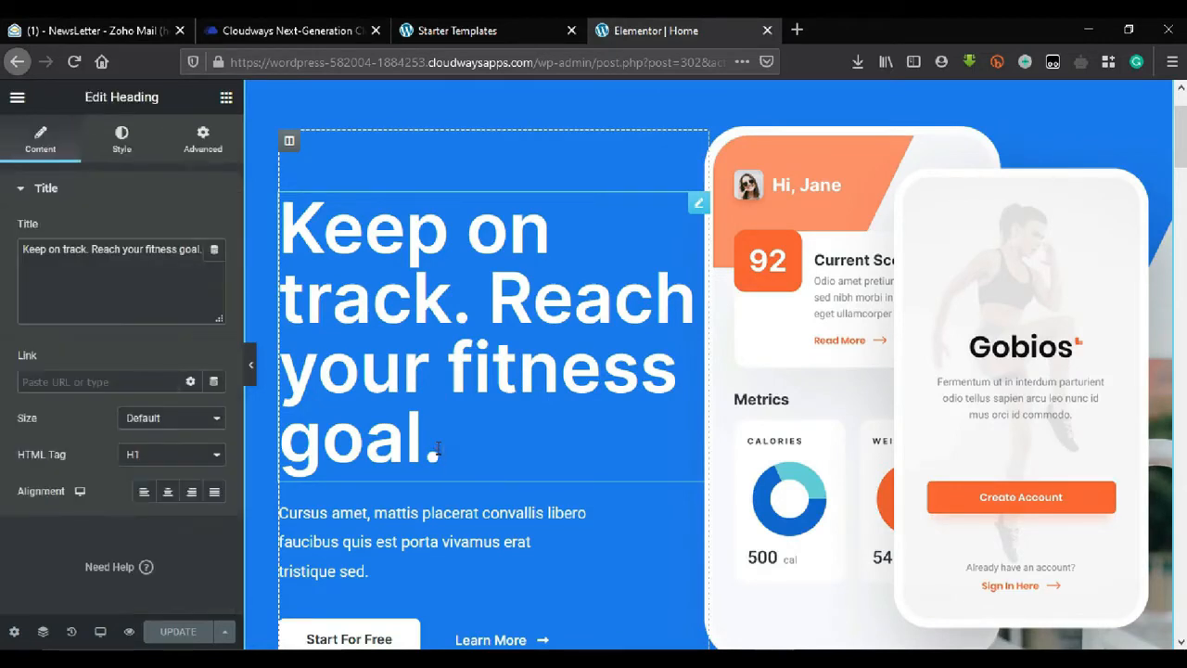
{"action": "key", "text": "BackSpace"}
{"action": "key", "text": "BackSpace"}
{"action": "key", "text": "BackSpace"}
{"action": "key", "text": "BackSpace"}
{"action": "key", "text": "BackSpace"}
{"action": "key", "text": "BackSpace"}
{"action": "key", "text": "BackSpace"}
{"action": "key", "text": "BackSpace"}
{"action": "key", "text": "BackSpace"}
{"action": "key", "text": "BackSpace"}
{"action": "key", "text": "BackSpace"}
{"action": "key", "text": "BackSpace"}
{"action": "key", "text": "BackSpace"}
{"action": "key", "text": "BackSpace"}
{"action": "key", "text": "BackSpace"}
{"action": "key", "text": "BackSpace"}
{"action": "key", "text": "BackSpace"}
{"action": "key", "text": "BackSpace"}
{"action": "key", "text": "BackSpace"}
{"action": "key", "text": "BackSpace"}
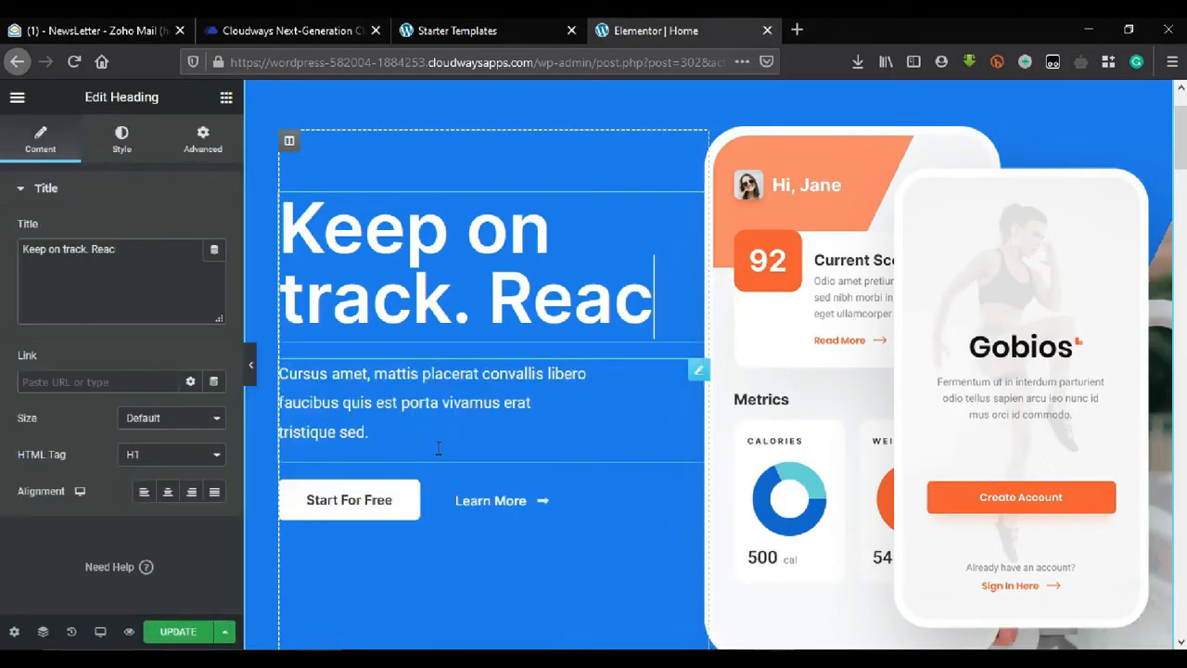
{"action": "key", "text": "BackSpace"}
{"action": "type", "text": "Title"}
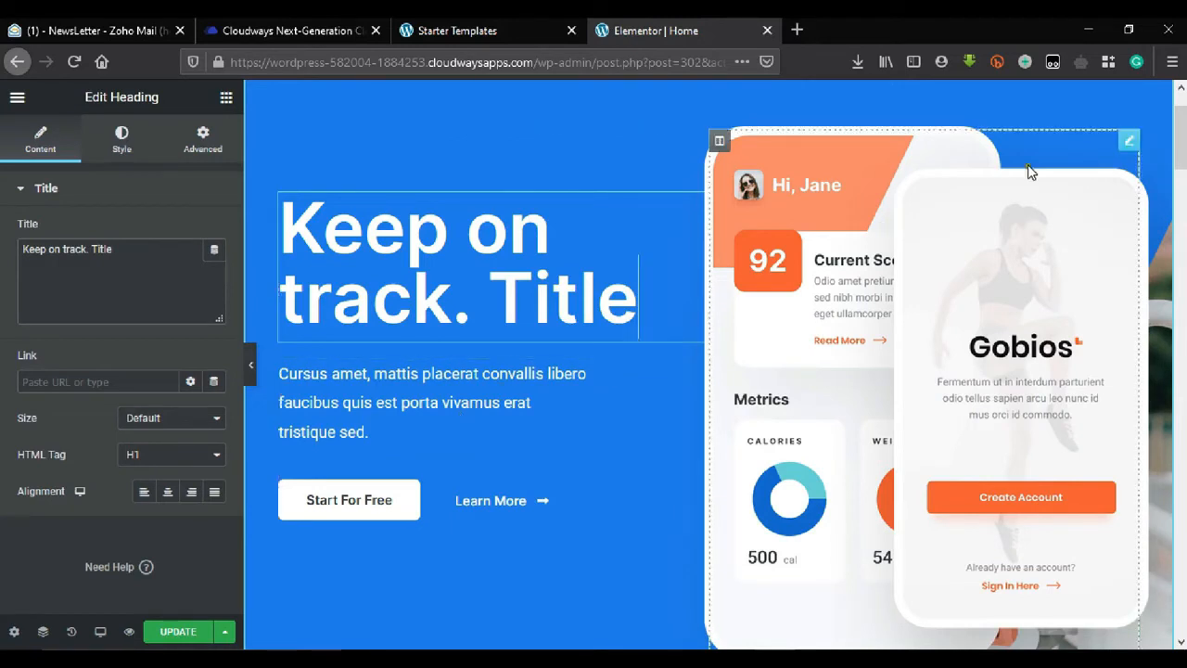
{"action": "right_click", "coordinate": [1127, 145]}
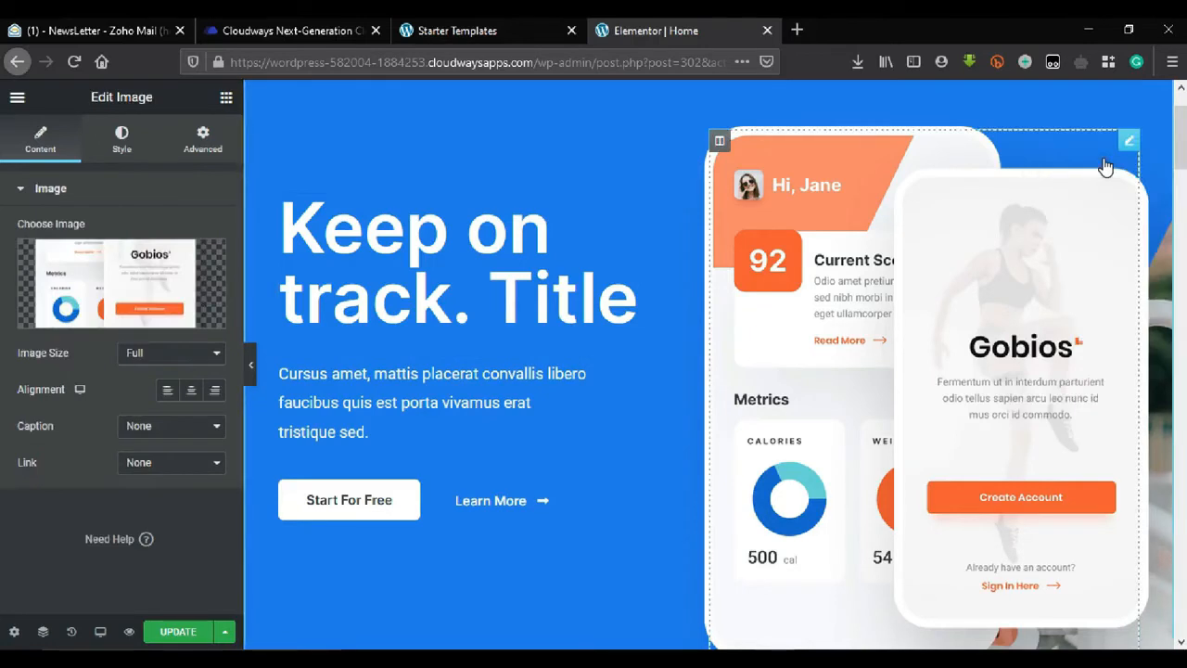
Step: Replace the hero image with the Pixabay 'Apple, Computer, Desk' photo found by searching 'computer'
{"action": "left_click", "coordinate": [94, 299]}
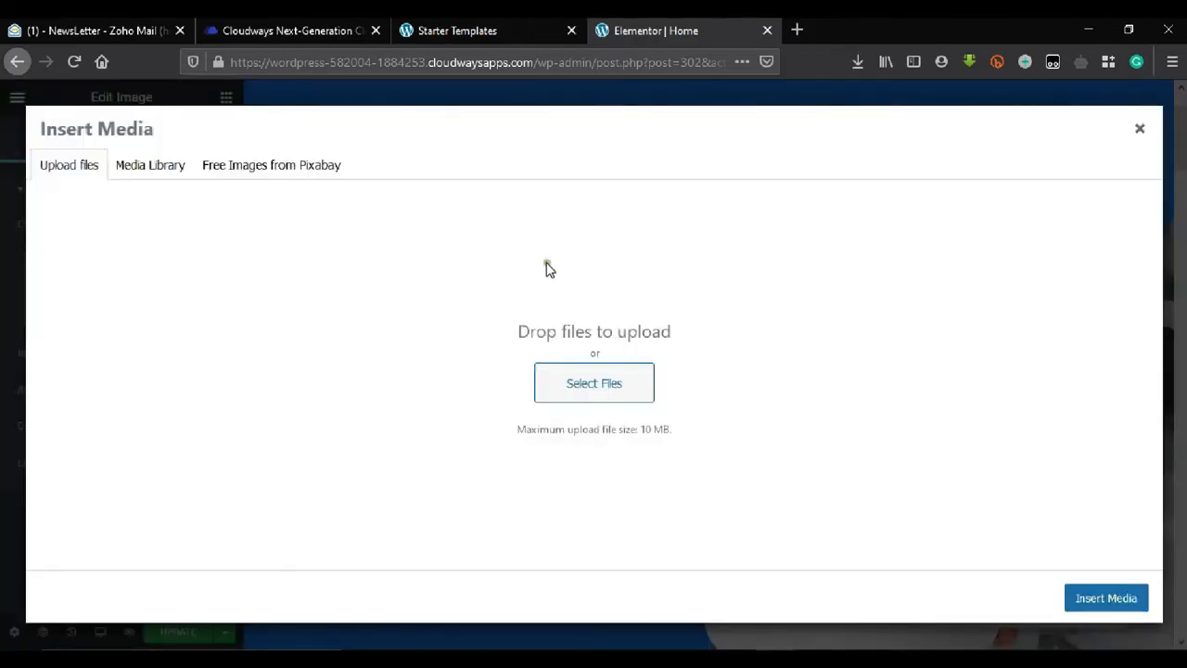
{"action": "left_click", "coordinate": [165, 167]}
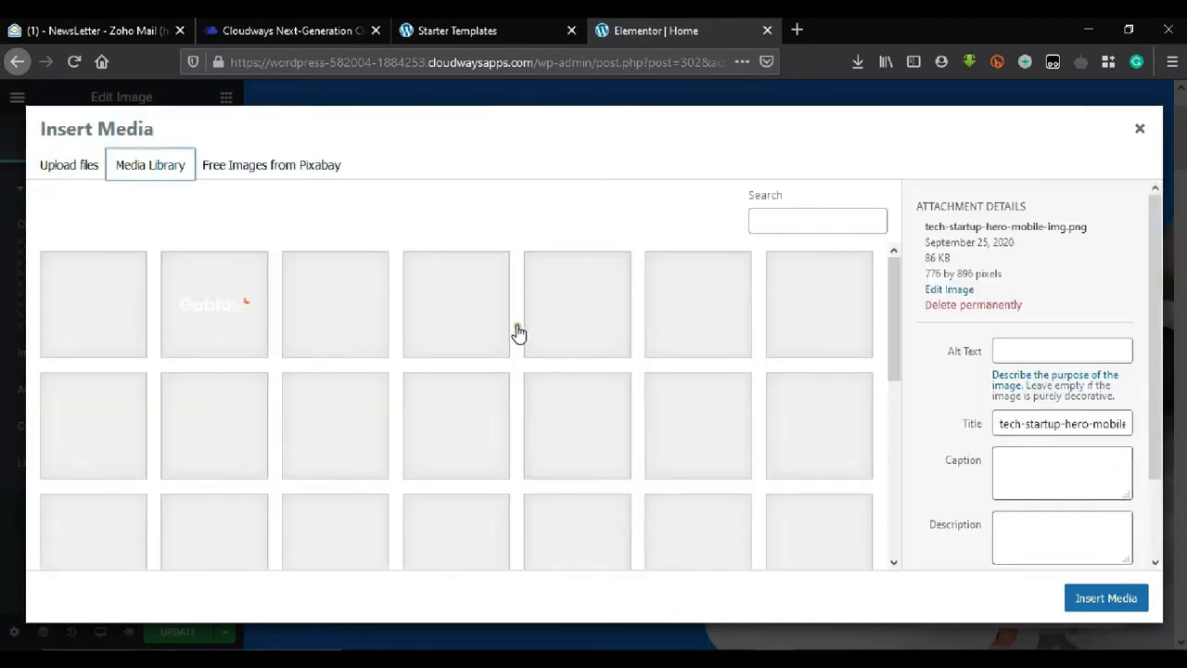
{"action": "left_click", "coordinate": [306, 170]}
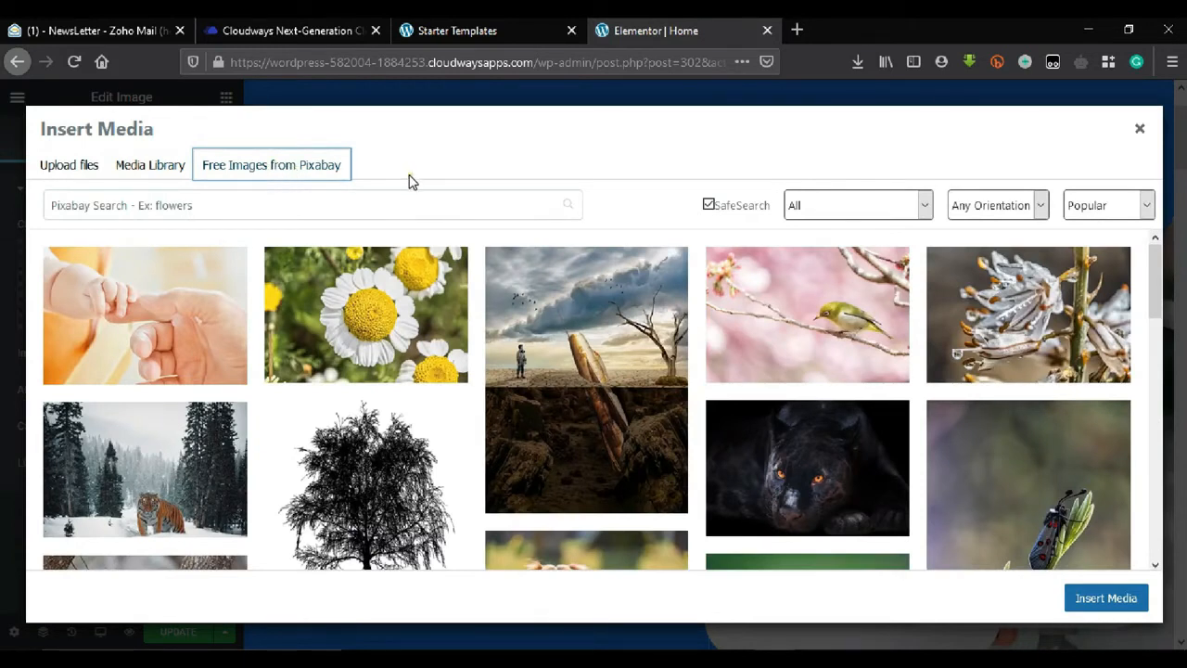
{"action": "left_click", "coordinate": [511, 214]}
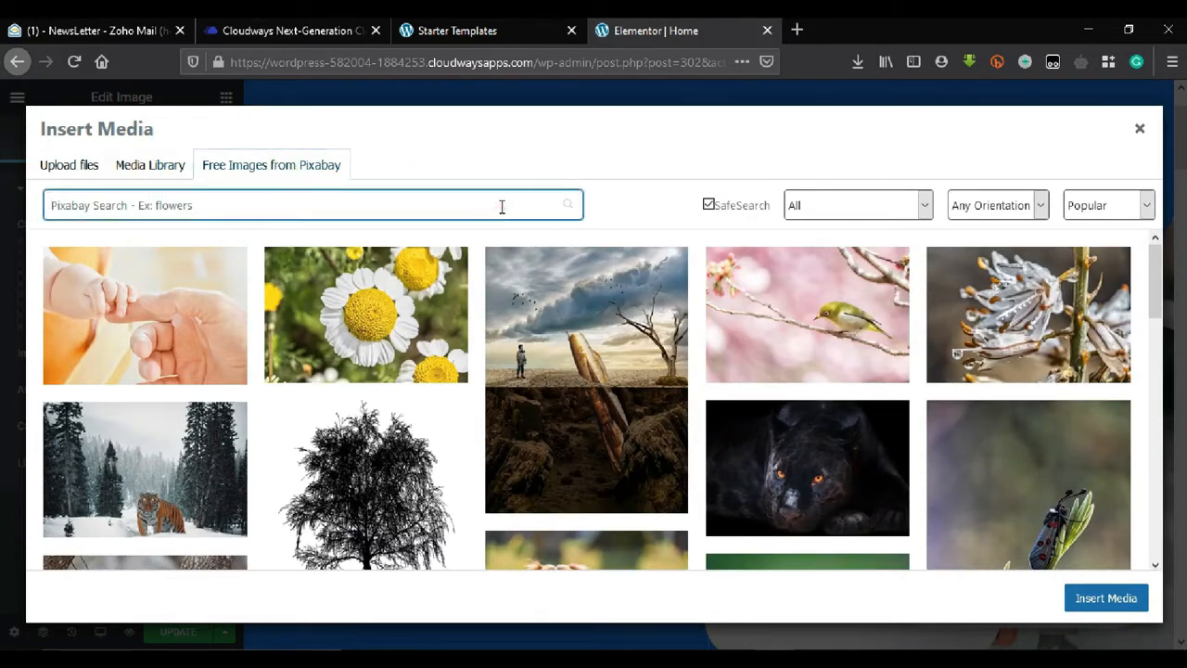
{"action": "type", "text": "computer"}
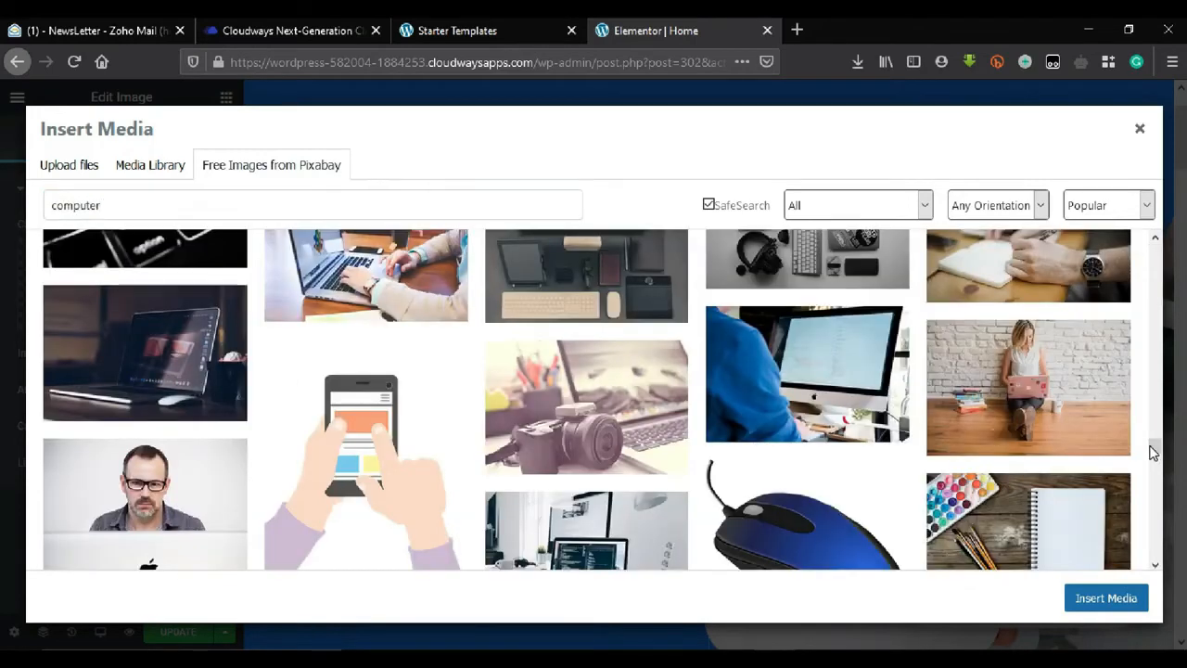
{"action": "scroll", "coordinate": [1039, 473], "scroll_direction": "down", "scroll_amount": 5}
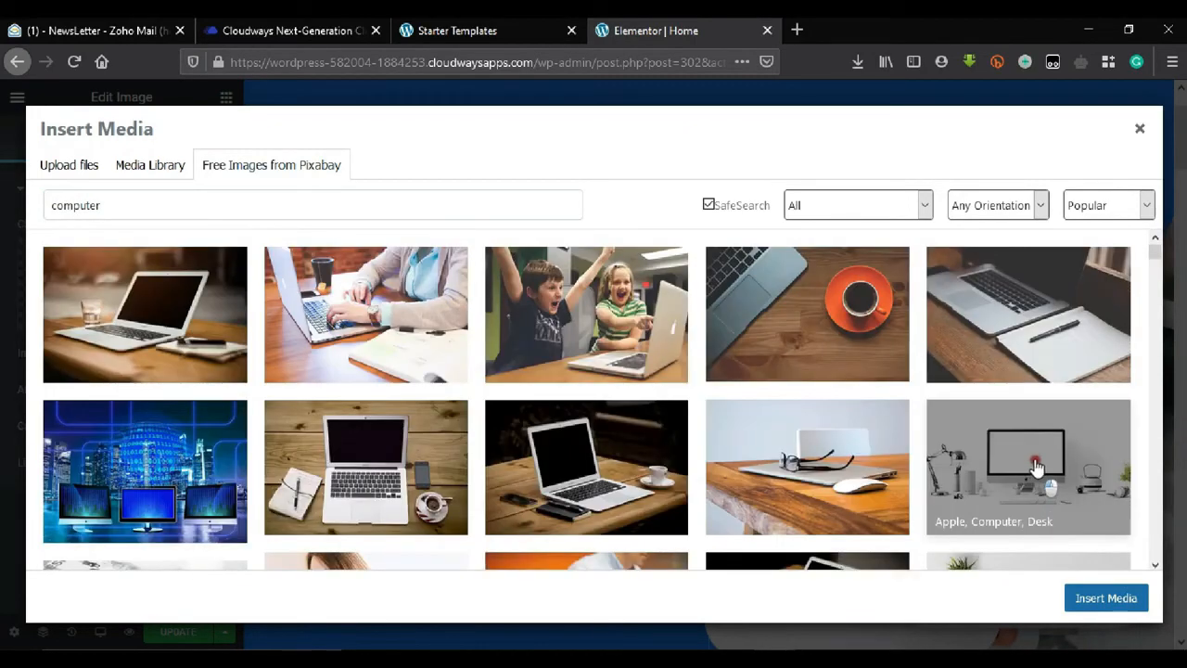
{"action": "left_click", "coordinate": [1036, 463]}
{"action": "left_click", "coordinate": [1104, 209]}
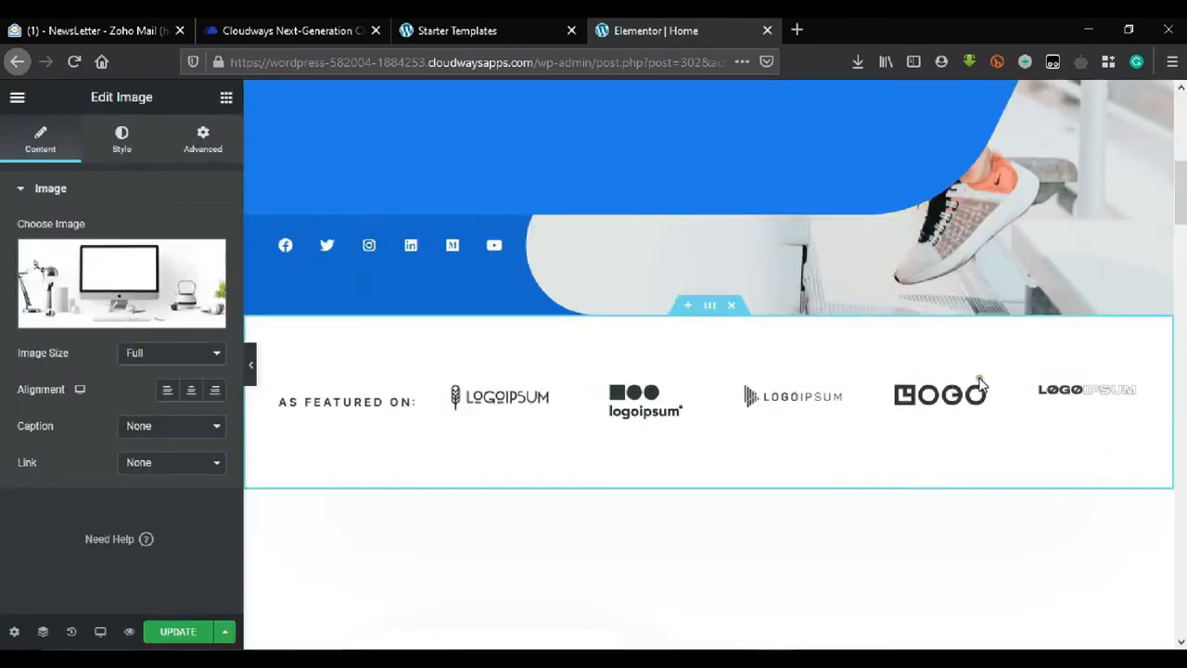
Step: Check the featured-on logo gallery, then save the Home page changes with UPDATE
{"action": "left_click", "coordinate": [1124, 399]}
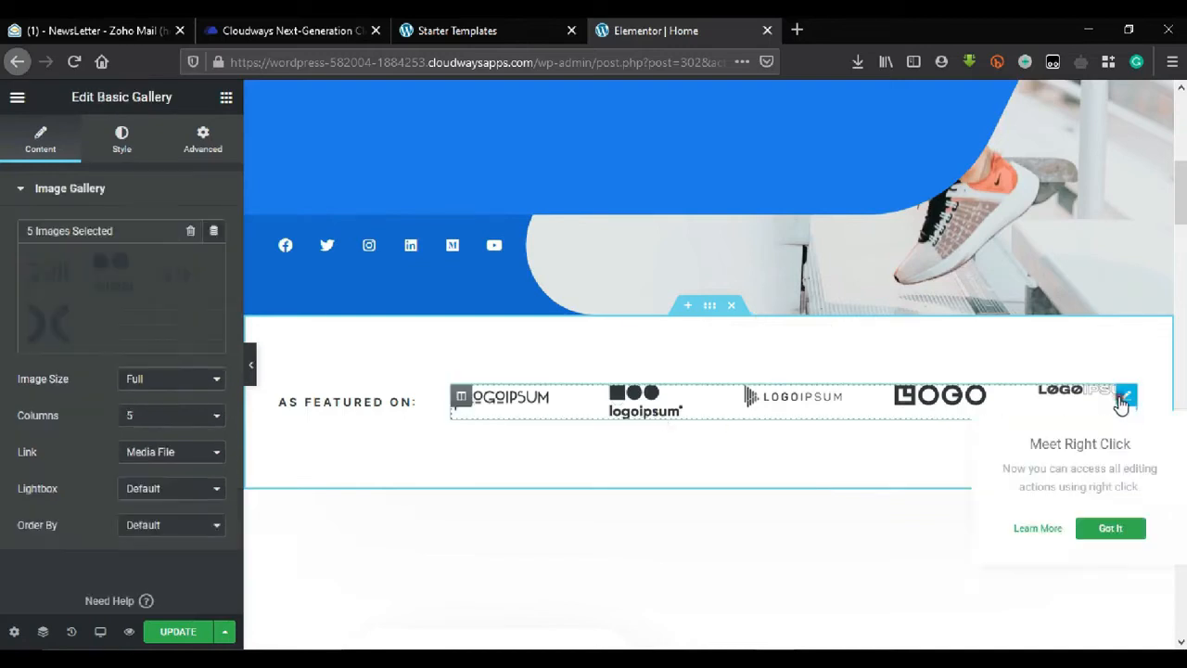
{"action": "left_click", "coordinate": [1114, 530]}
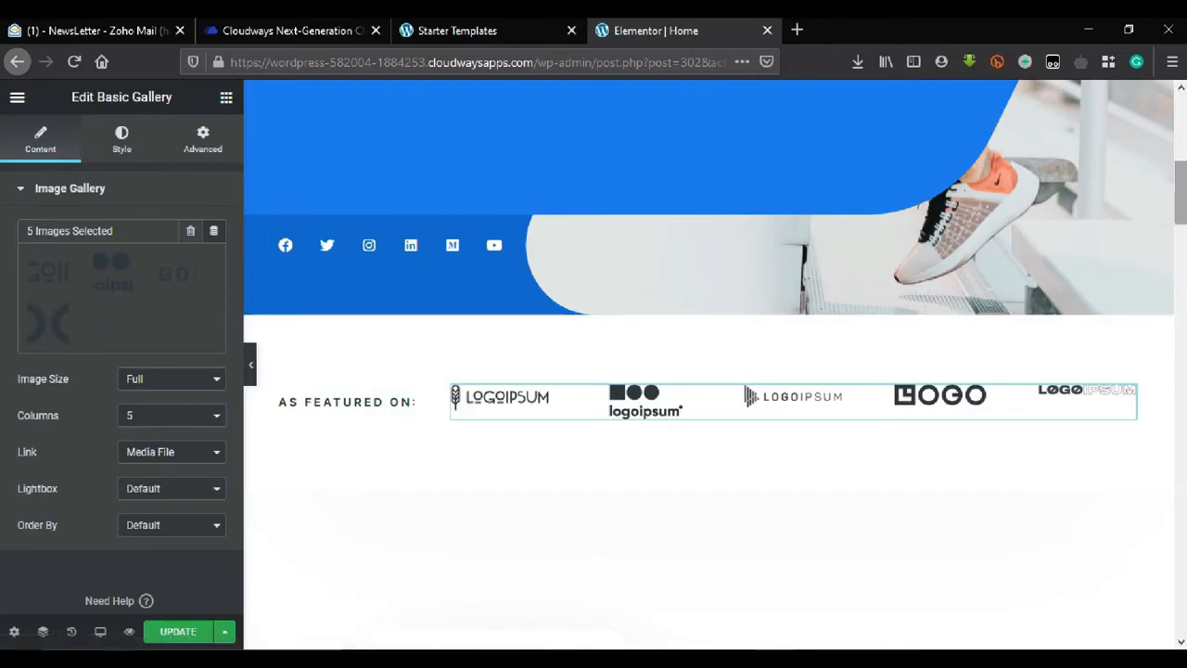
{"action": "left_click_drag", "start_coordinate": [1181, 195], "coordinate": [1179, 149]}
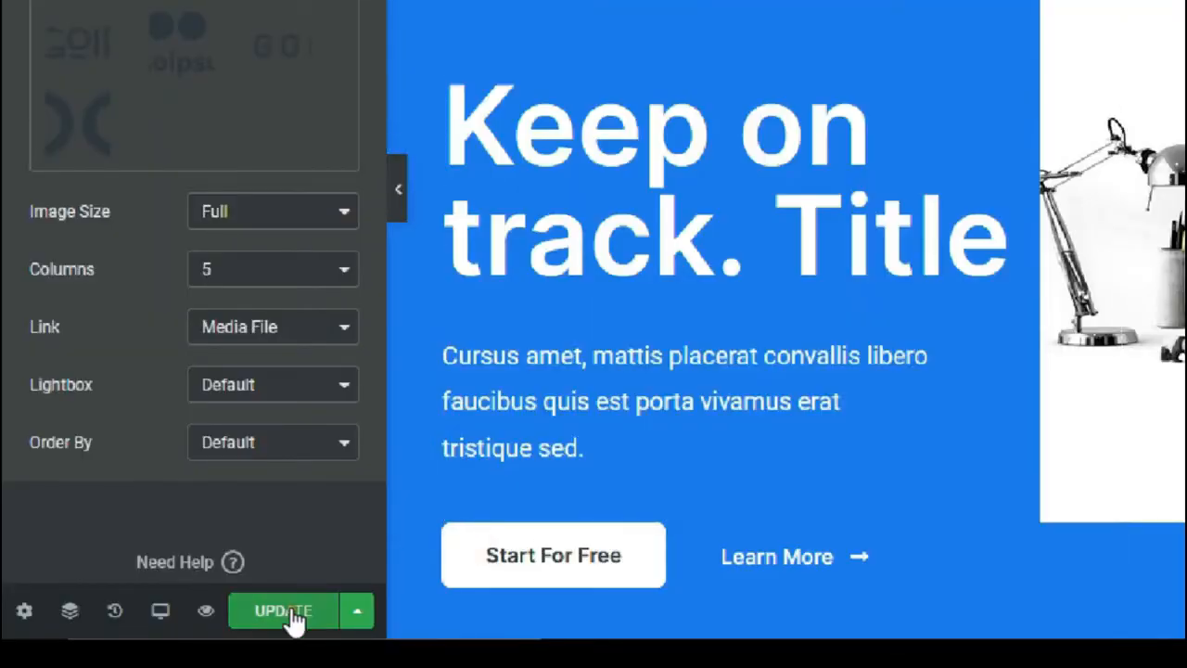
{"action": "left_click", "coordinate": [293, 614]}
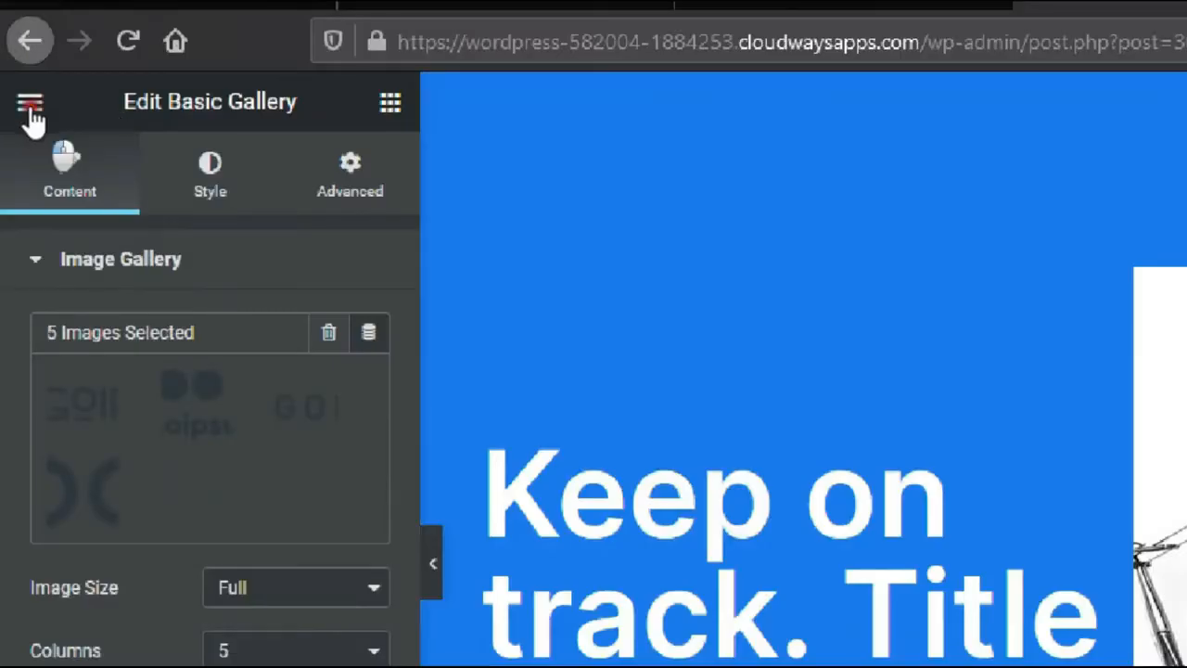
Step: View the published Gobios Home page via the Elementor menu's View Page
{"action": "left_click", "coordinate": [16, 97]}
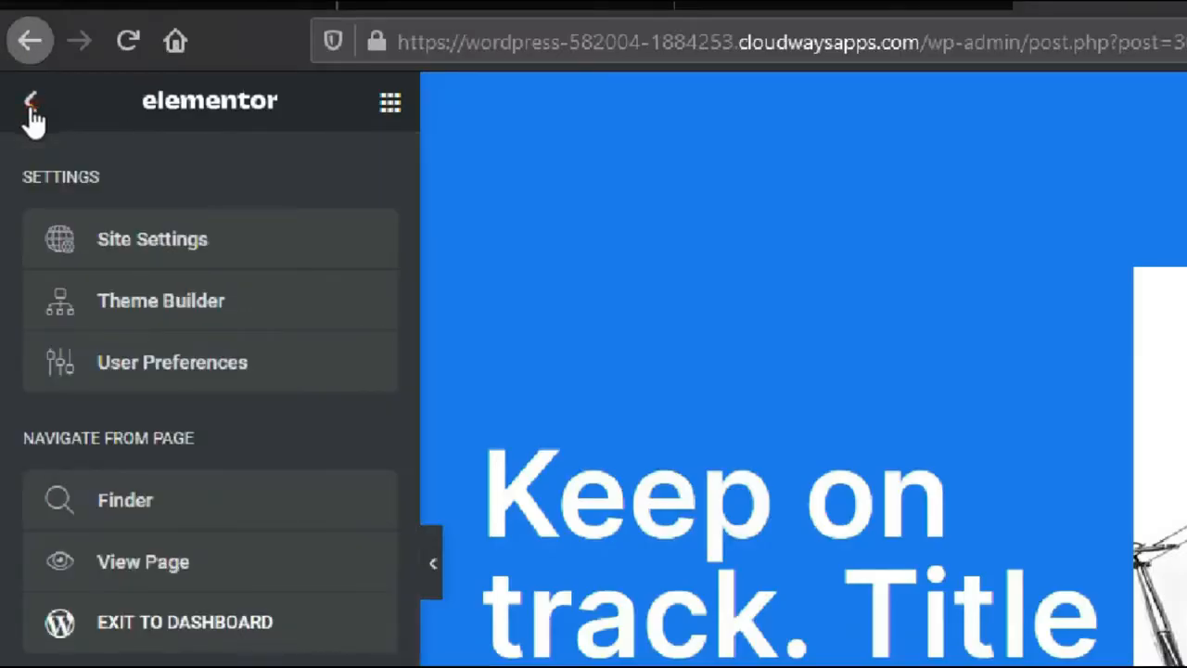
{"action": "left_click", "coordinate": [139, 568]}
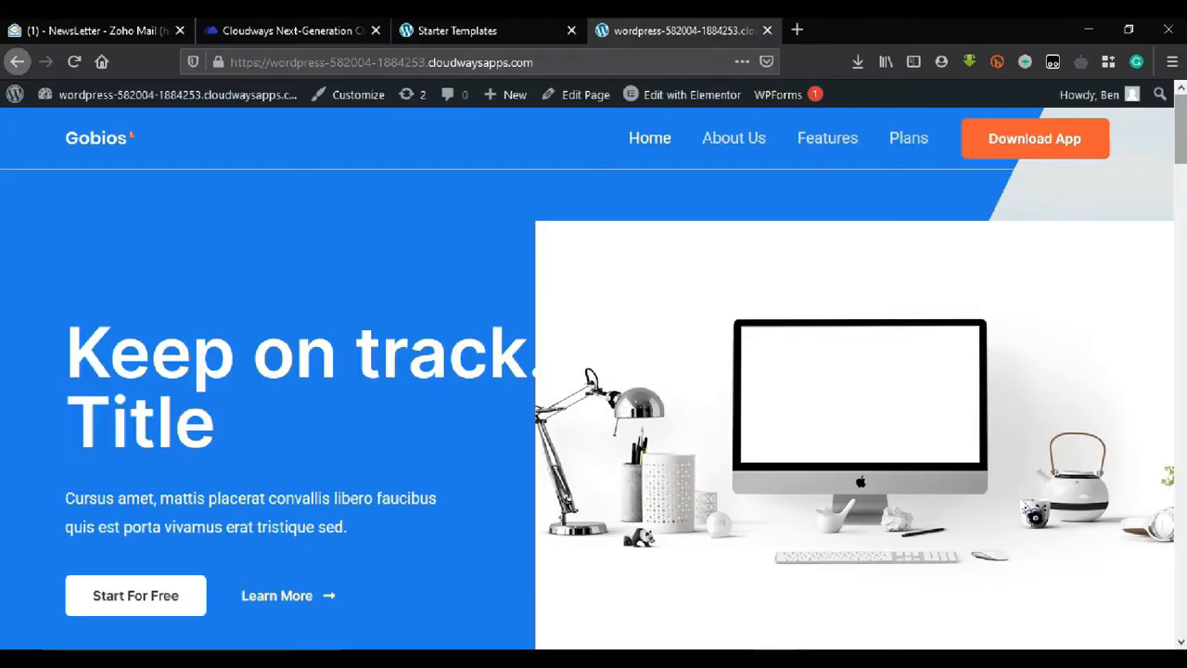
{"action": "mouse_move", "coordinate": [1181, 130]}
{"action": "left_mouse_down"}
{"action": "mouse_move", "coordinate": [1181, 165]}
{"action": "mouse_move", "coordinate": [1181, 129]}
{"action": "left_mouse_up"}
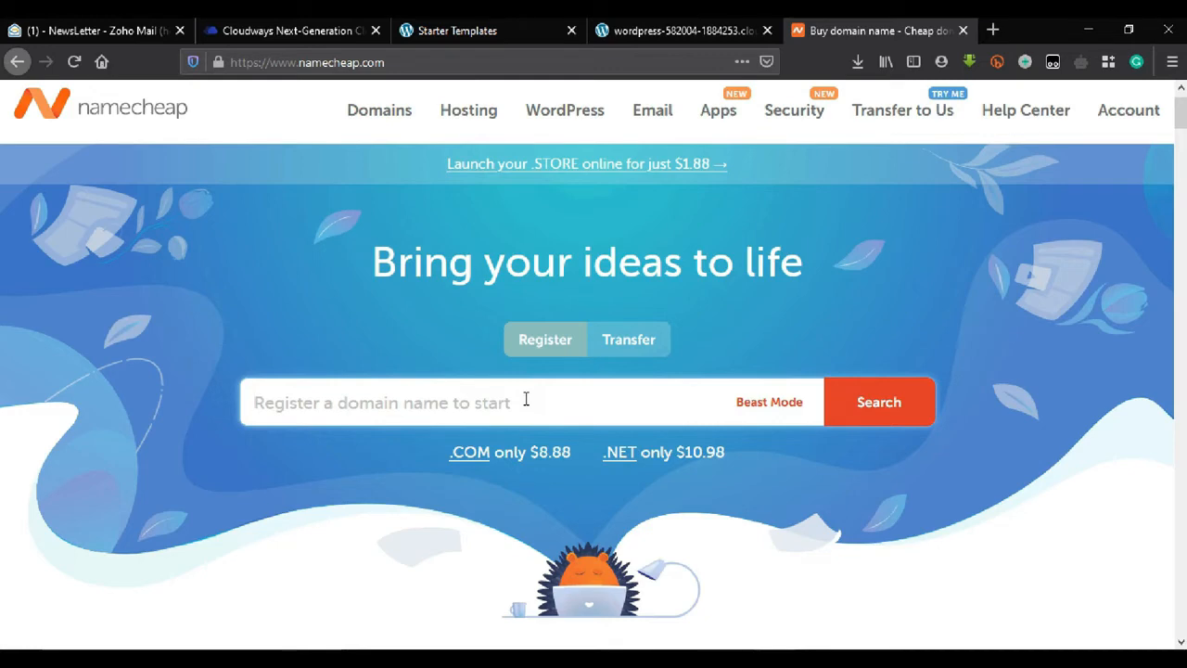
Step: Sign in, go to Domain List, and show Advanced DNS for webdesignspotlight.xyz
{"action": "scroll", "coordinate": [526, 399], "scroll_direction": "up", "scroll_amount": 1}
{"action": "left_click", "coordinate": [153, 94]}
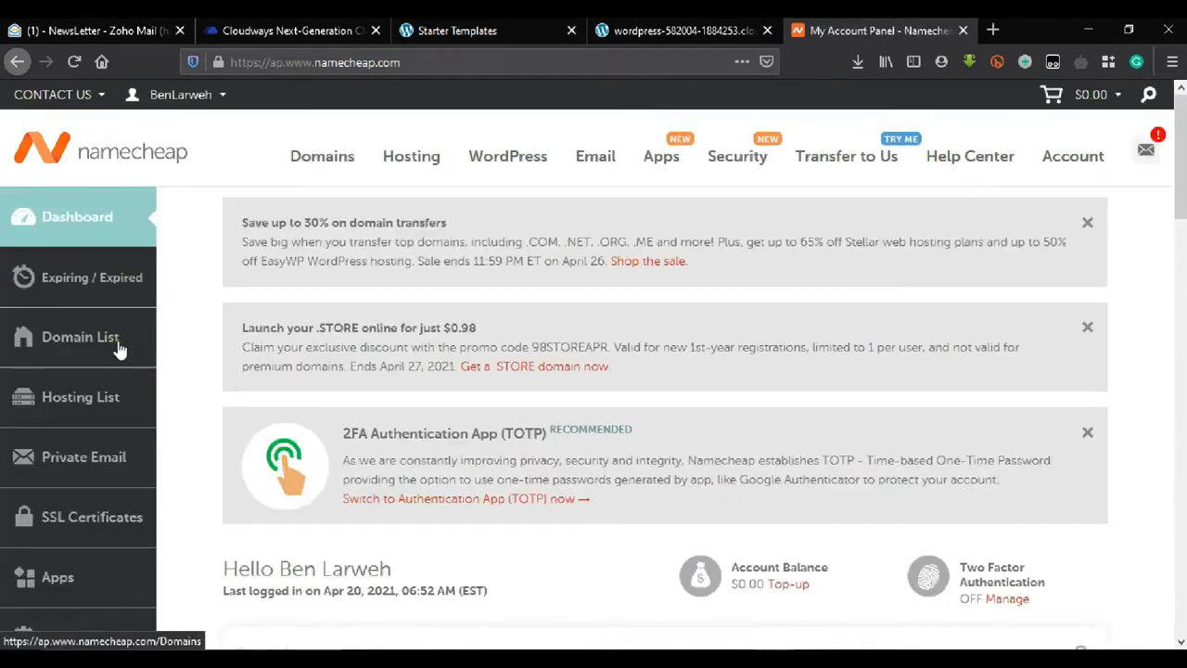
{"action": "left_click", "coordinate": [119, 348]}
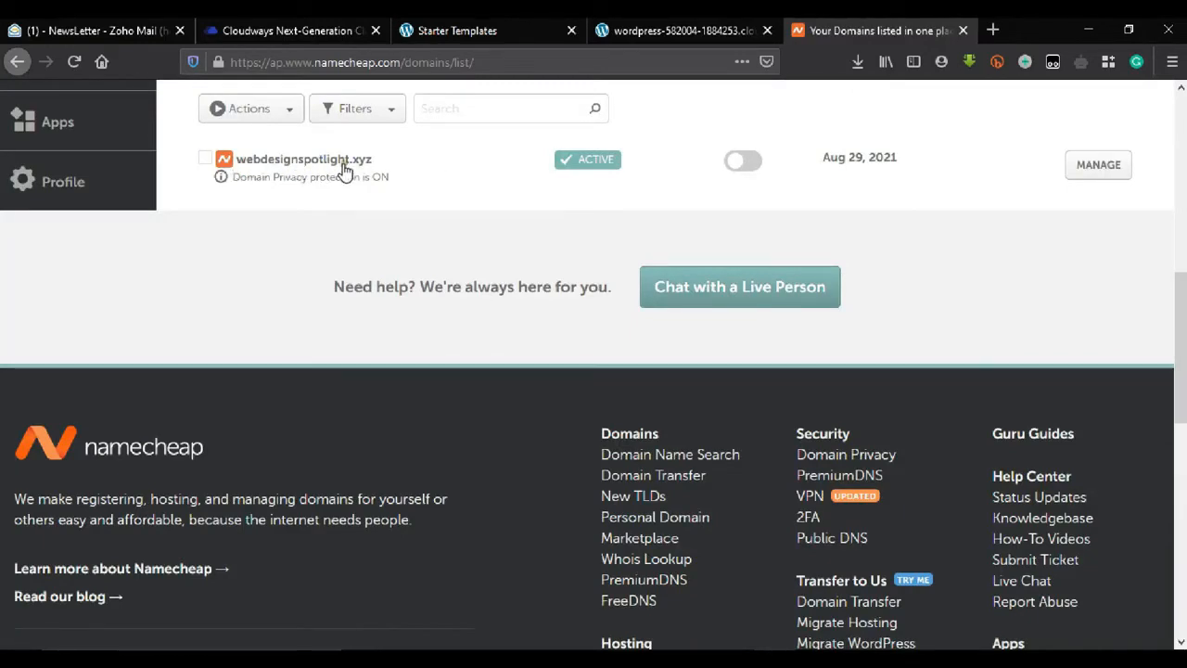
{"action": "left_click", "coordinate": [1096, 168]}
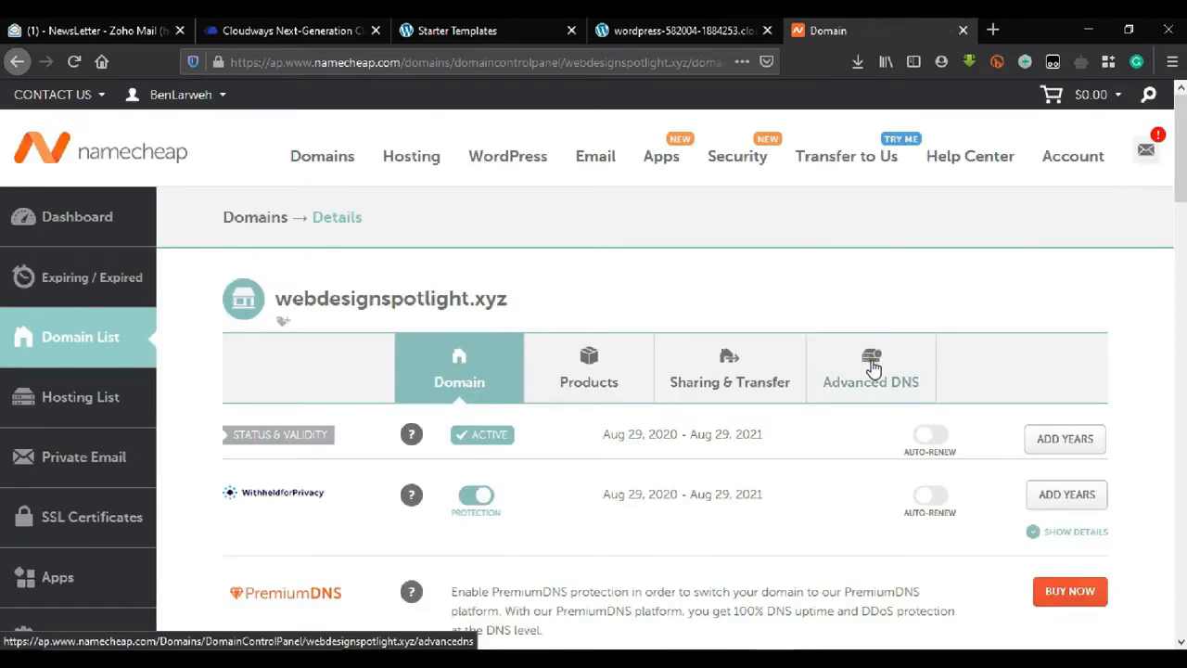
{"action": "left_click", "coordinate": [872, 368]}
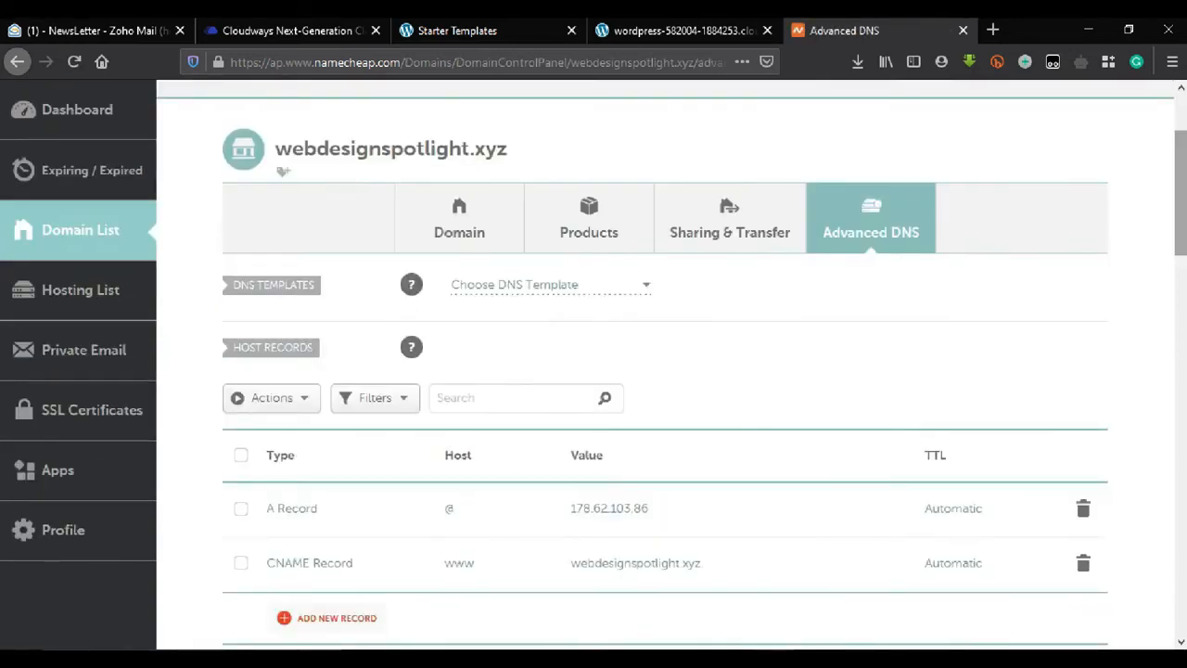
Step: Delete the old A record and www CNAME record from the domain's DNS
{"action": "scroll", "coordinate": [593, 371], "scroll_direction": "up", "scroll_amount": 3}
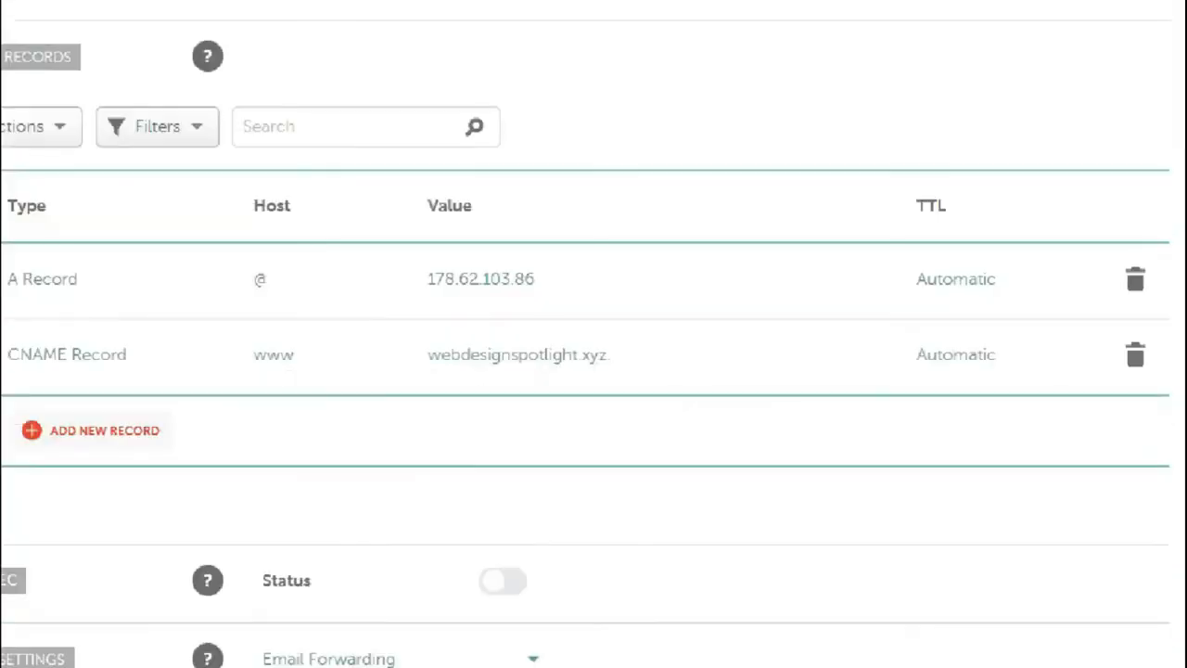
{"action": "left_click", "coordinate": [1137, 281]}
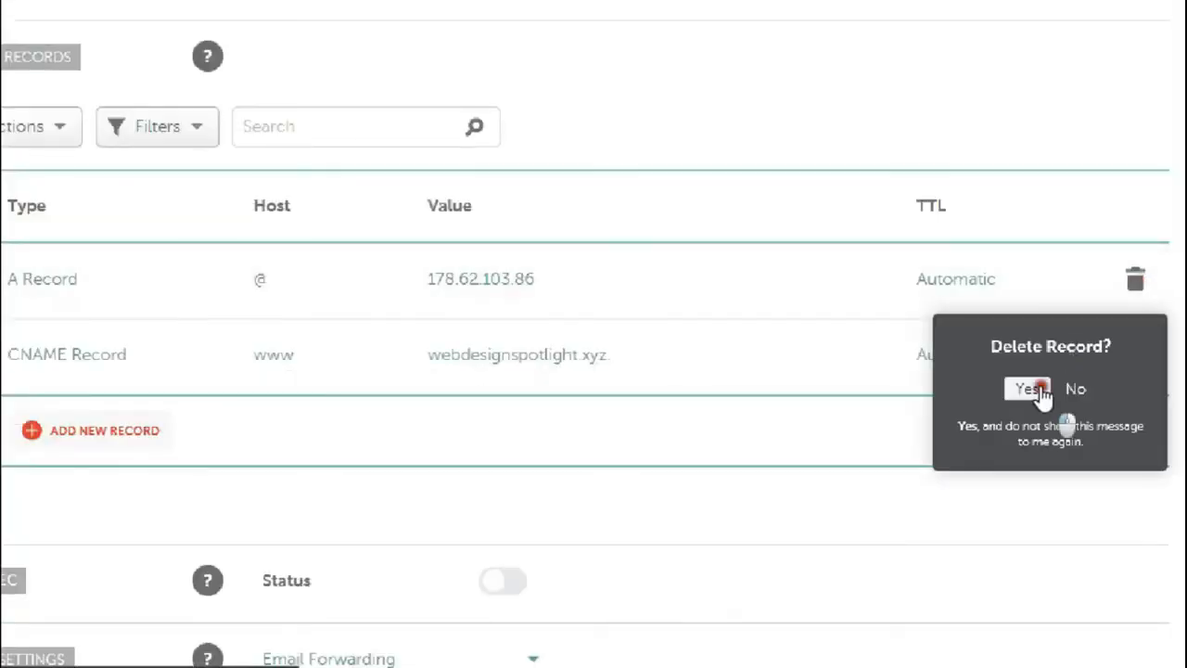
{"action": "left_click", "coordinate": [1042, 390]}
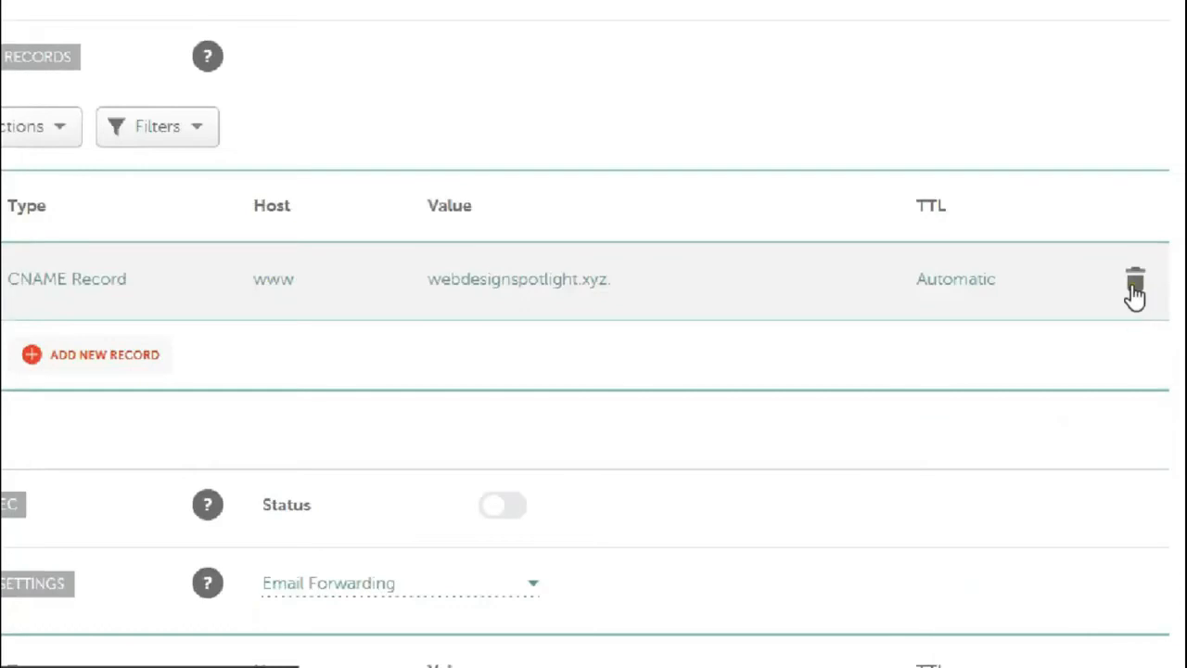
{"action": "left_click", "coordinate": [1137, 283]}
{"action": "left_click", "coordinate": [1026, 390]}
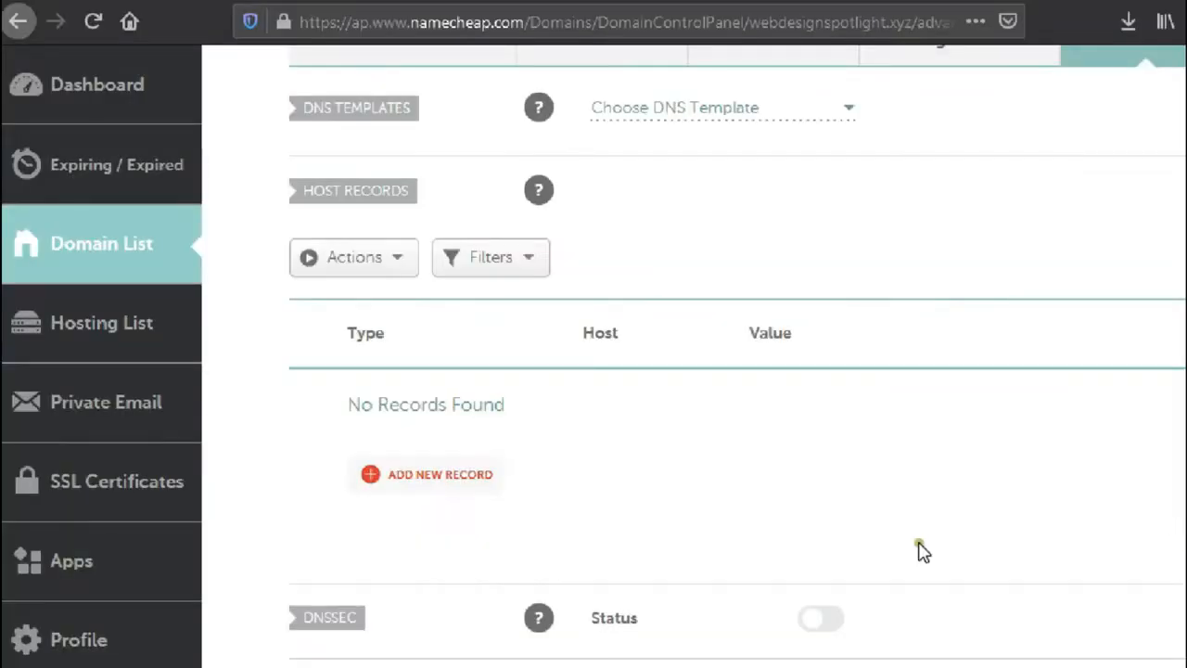
Step: Add a new A Record with host @, leaving the IP address to fill in
{"action": "left_click", "coordinate": [455, 475]}
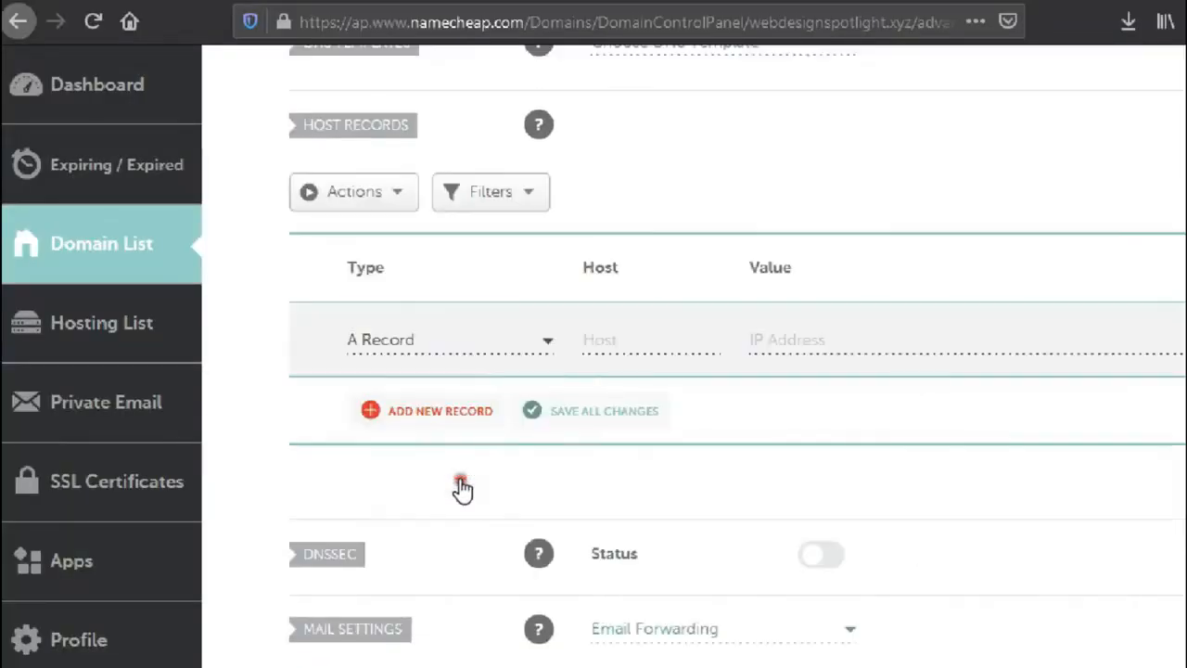
{"action": "left_click", "coordinate": [490, 376]}
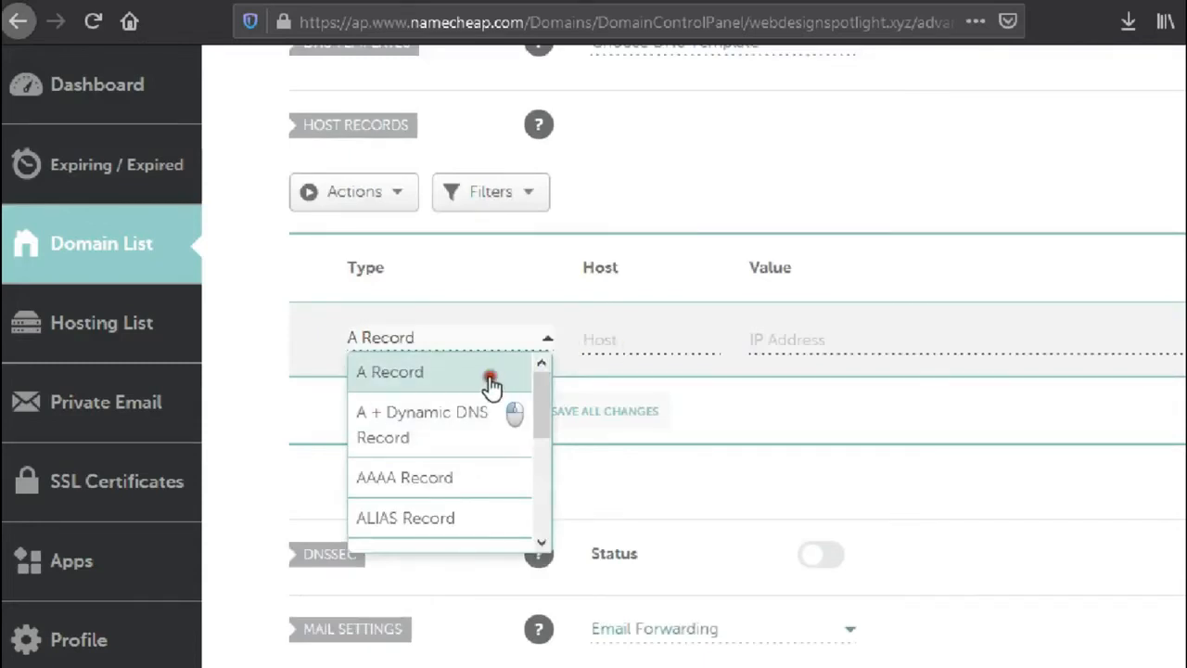
{"action": "left_click", "coordinate": [598, 338]}
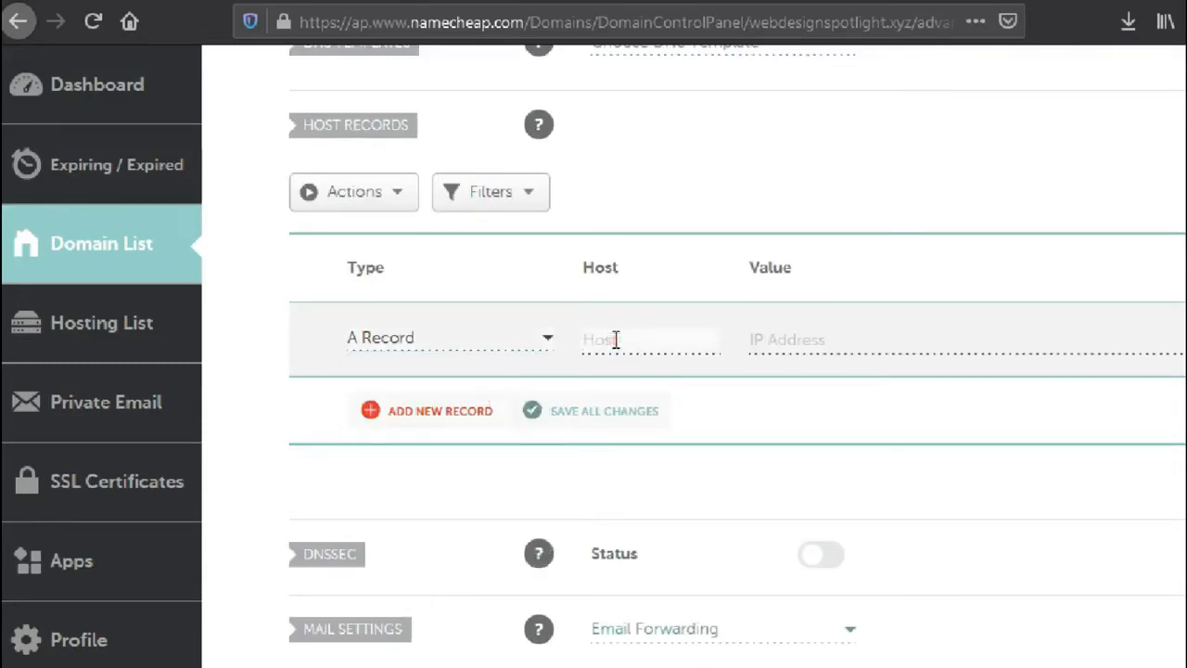
{"action": "type", "text": "@"}
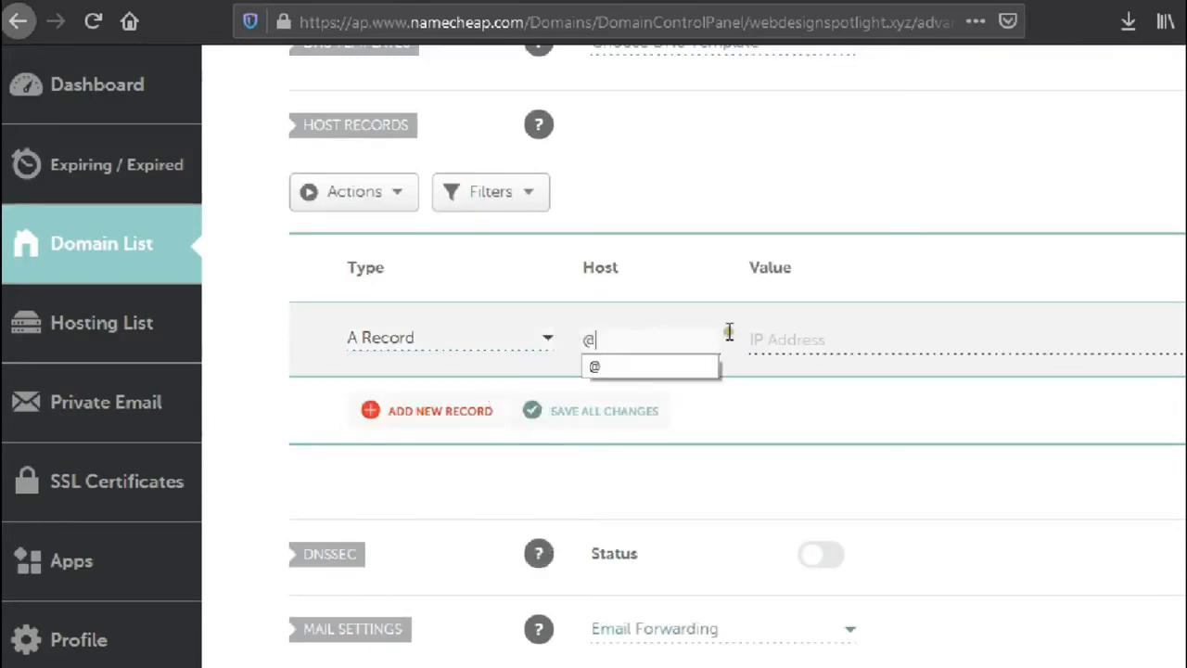
{"action": "left_click", "coordinate": [861, 337]}
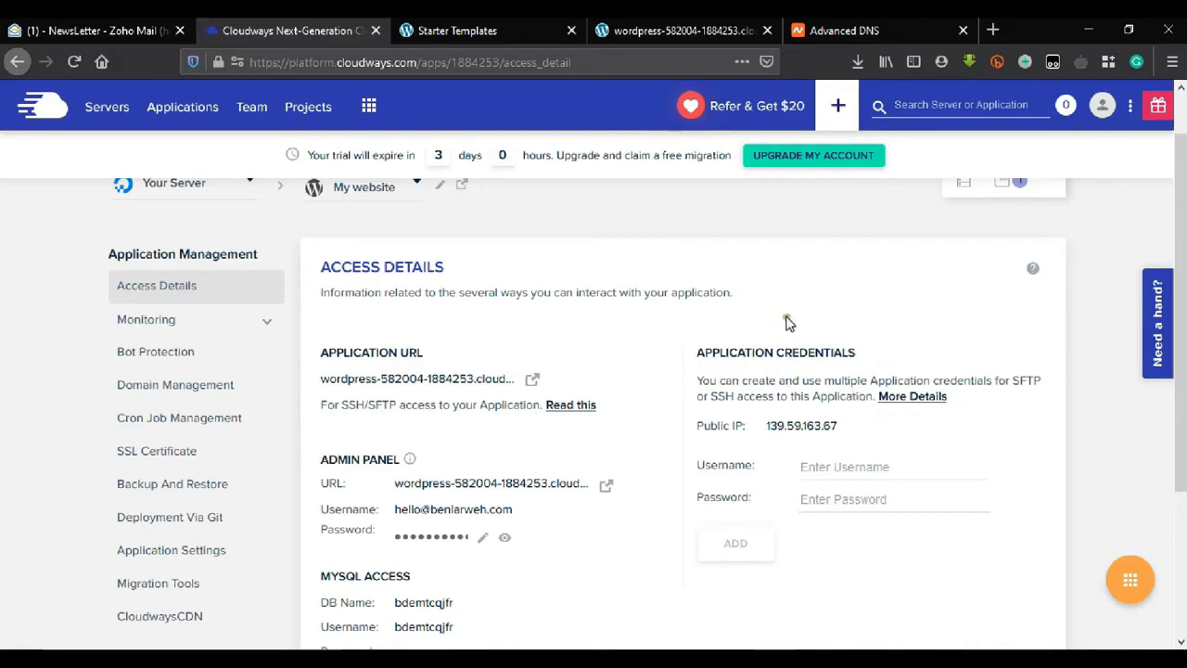
Step: Copy the Cloudways server's public IP and save it as the Namecheap @ A record value 139.59.163.67
{"action": "scroll", "coordinate": [809, 429], "scroll_direction": "up", "scroll_amount": 1}
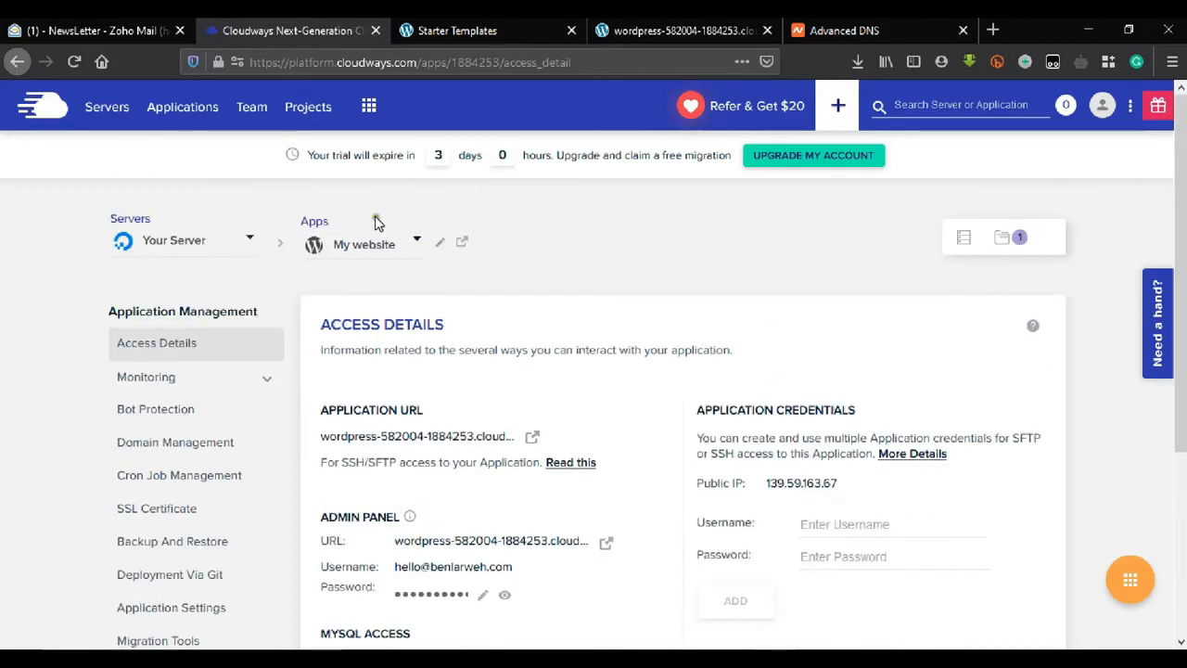
{"action": "left_click", "coordinate": [108, 110]}
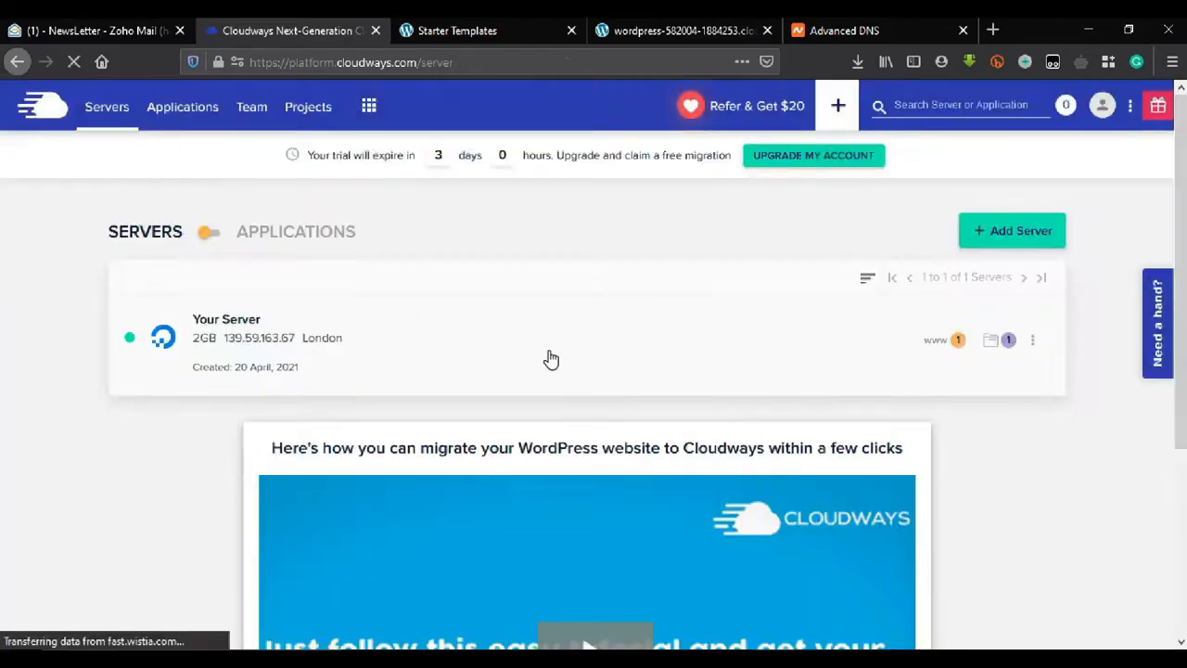
{"action": "left_click", "coordinate": [549, 359]}
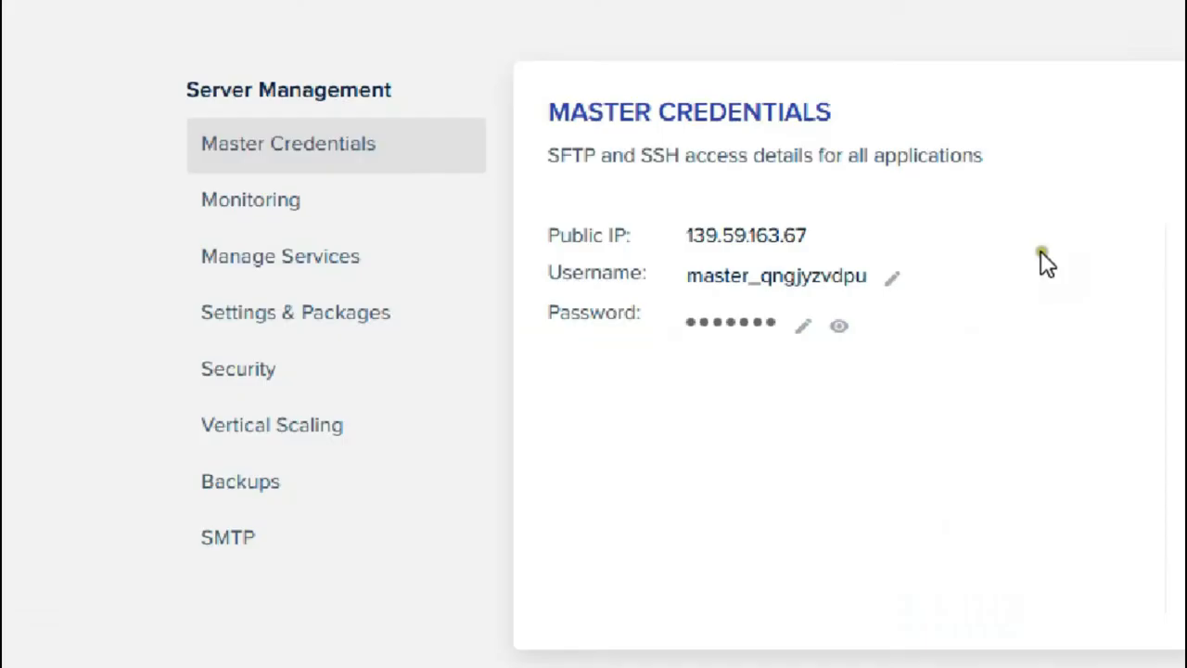
{"action": "left_click", "coordinate": [738, 237]}
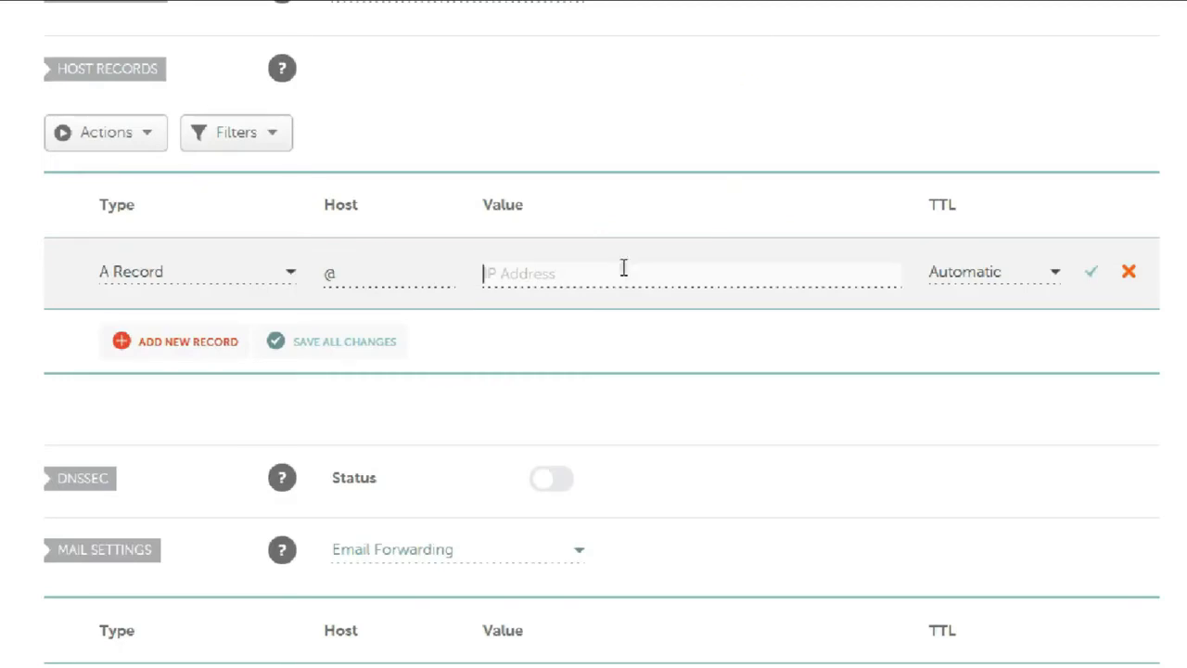
{"action": "key", "text": "ctrl+v"}
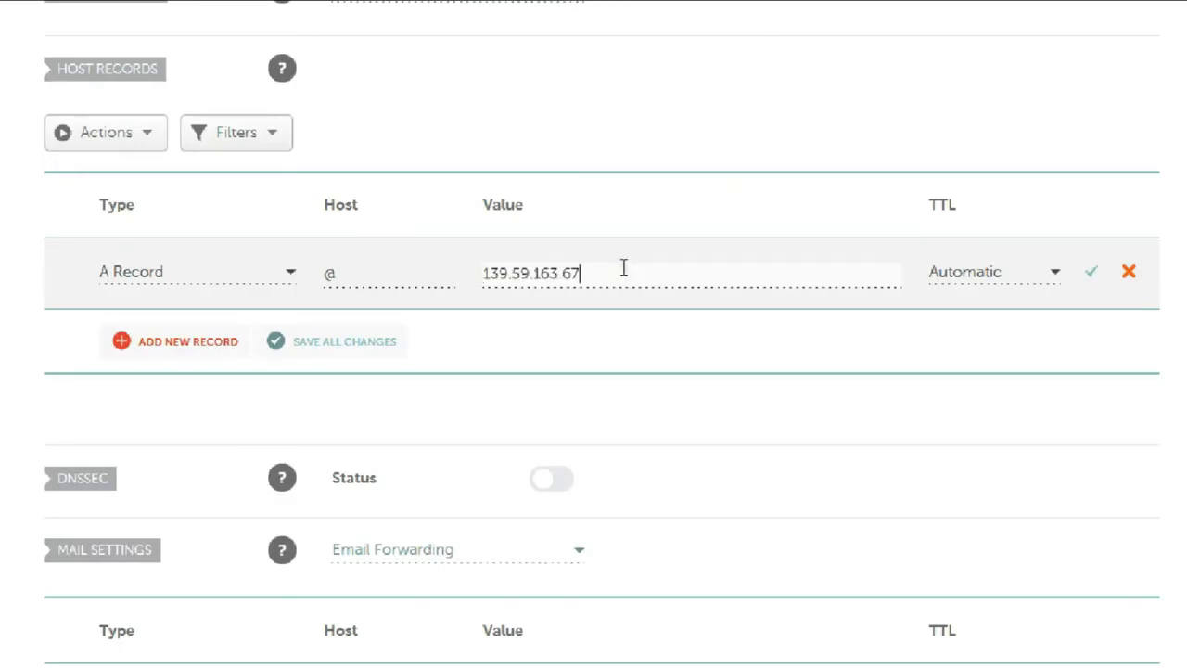
{"action": "left_click", "coordinate": [1092, 276]}
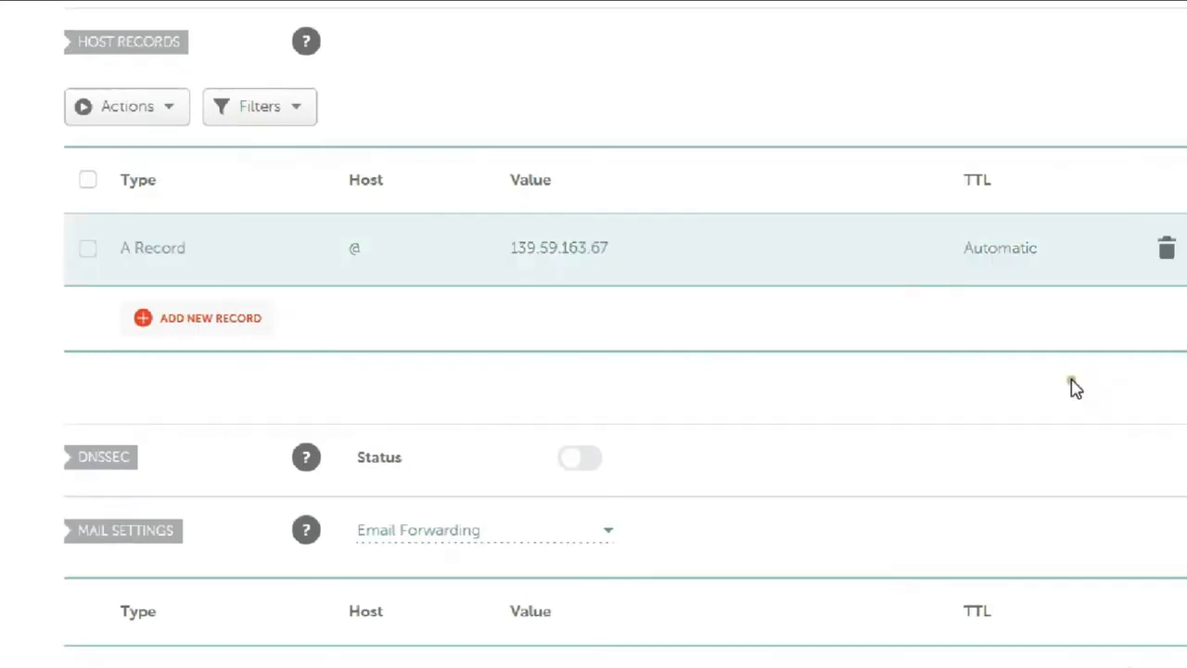
{"action": "left_click", "coordinate": [241, 318]}
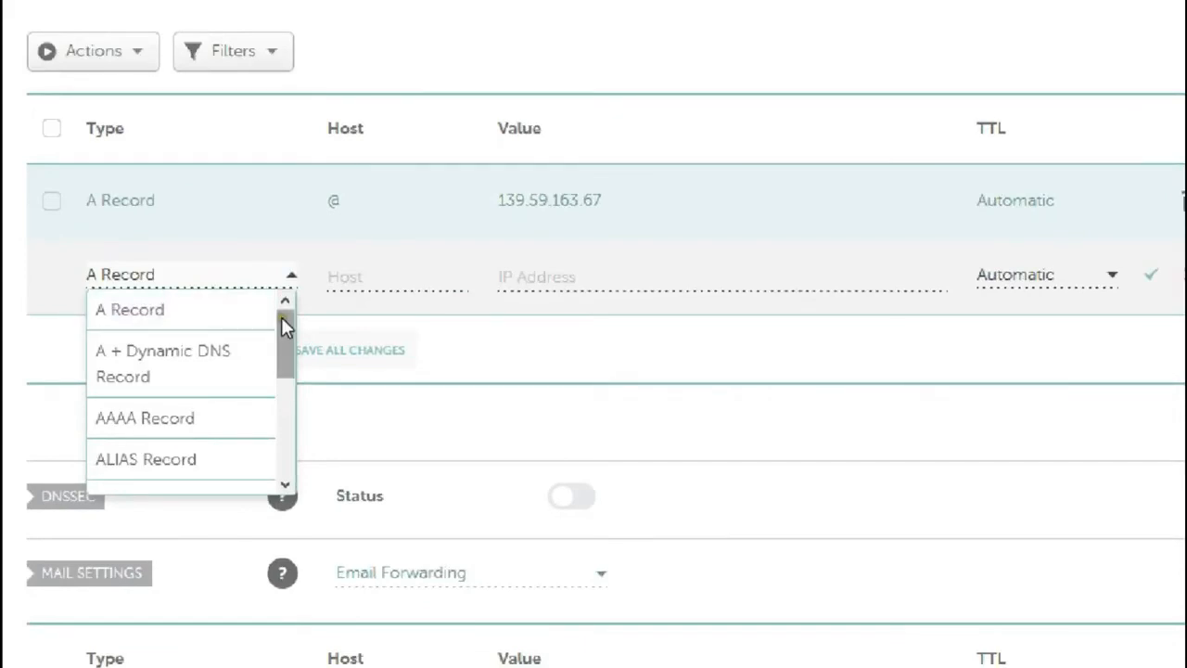
Step: Save a CNAME record with host www and target webdesignspotlight.xyz
{"action": "left_click_drag", "start_coordinate": [281, 317], "coordinate": [283, 416]}
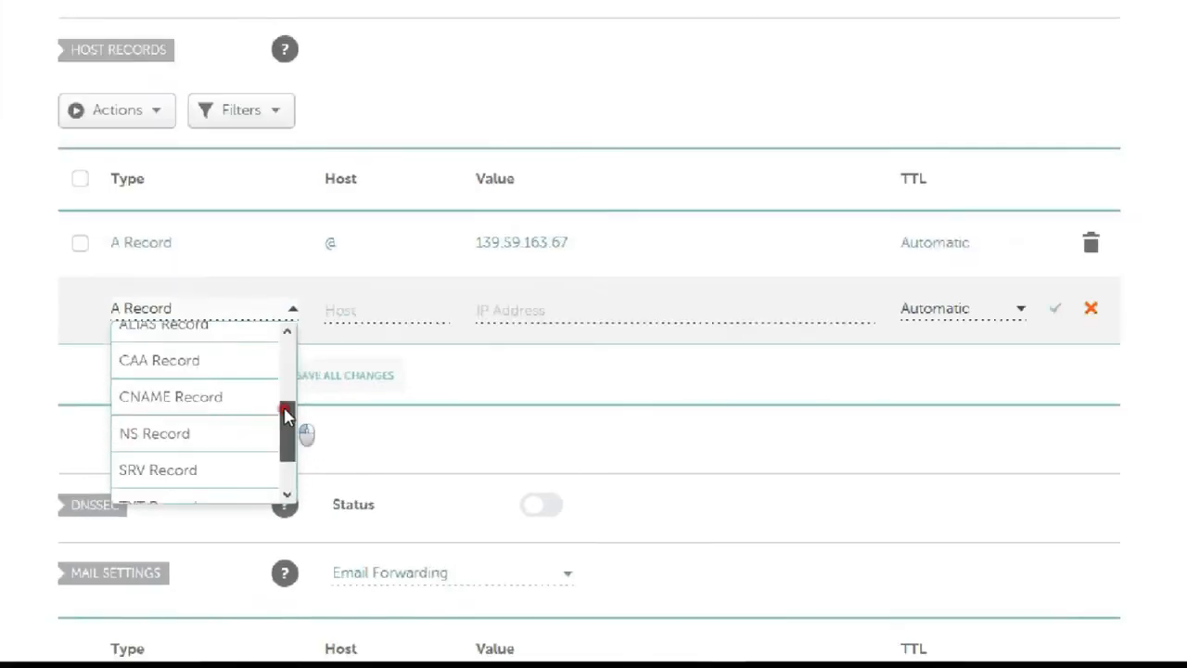
{"action": "left_click", "coordinate": [240, 367]}
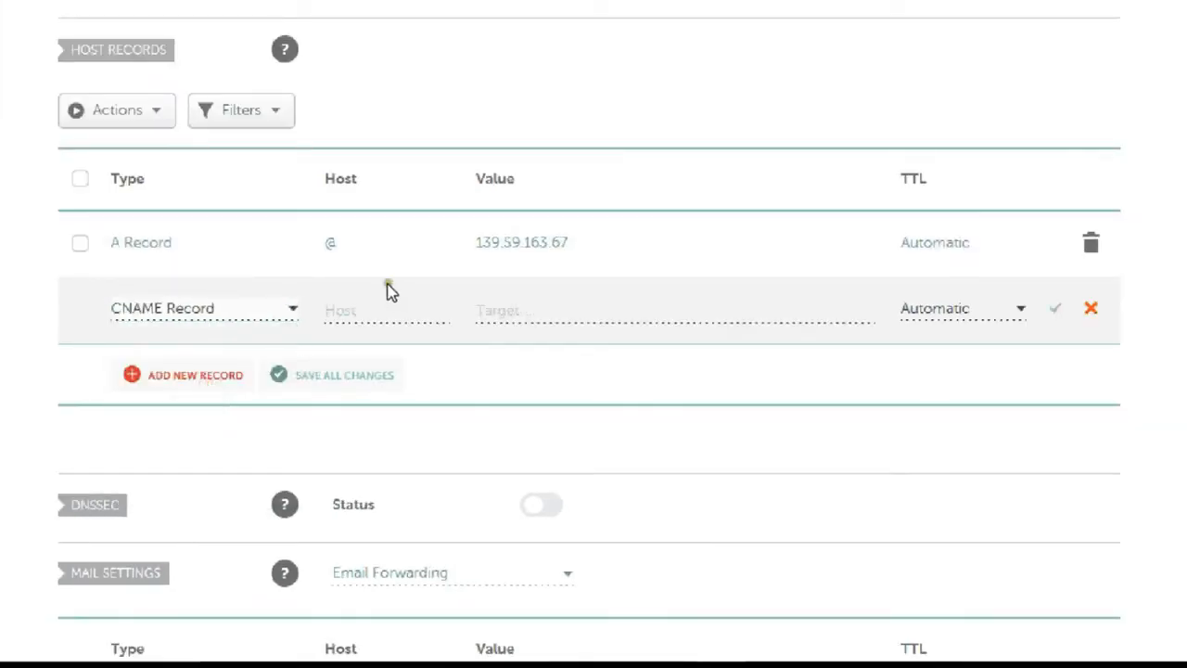
{"action": "left_click", "coordinate": [373, 311]}
{"action": "type", "text": "www"}
{"action": "left_click", "coordinate": [524, 313]}
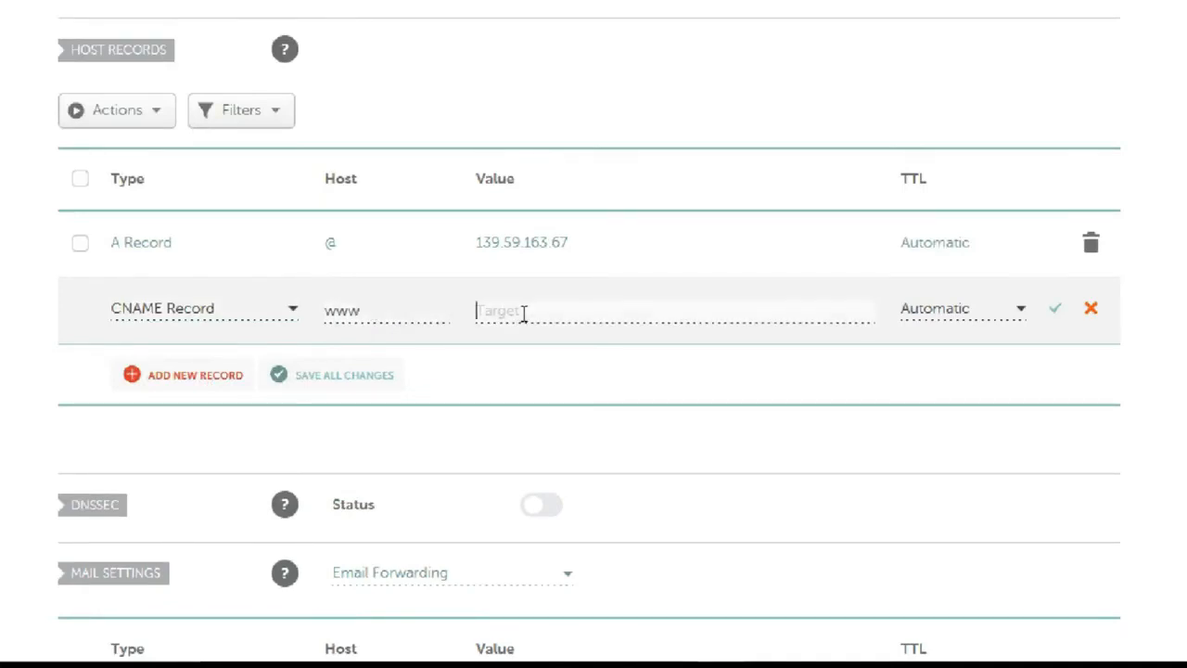
{"action": "key", "text": "ctrl+v"}
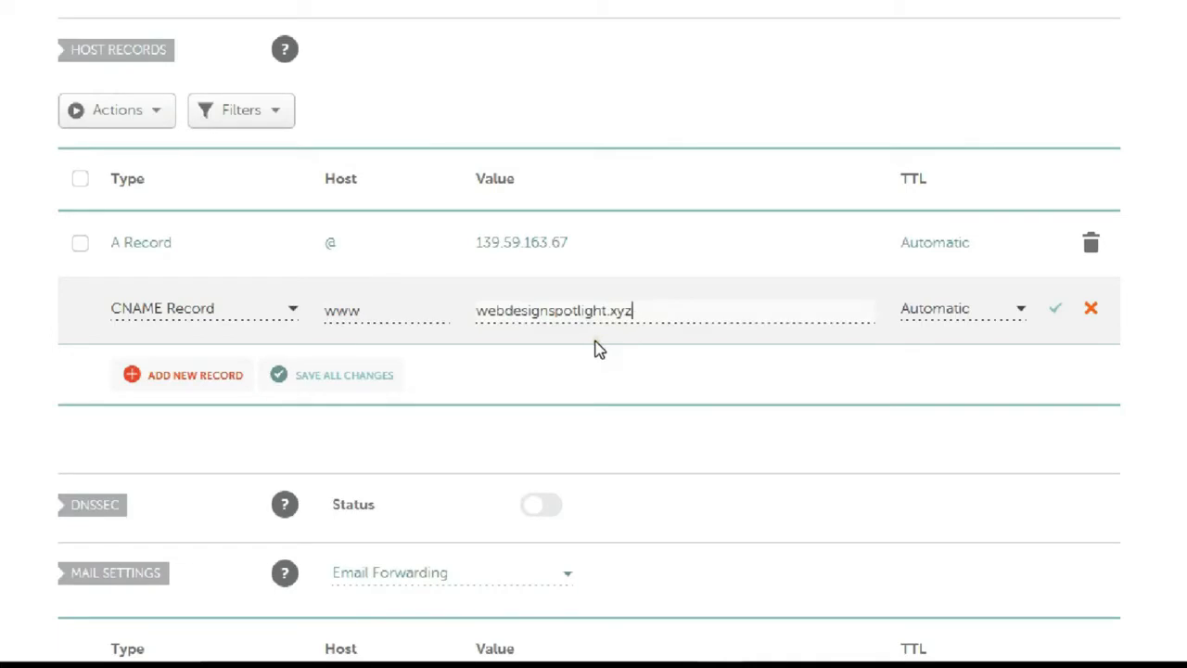
{"action": "left_click", "coordinate": [1058, 311]}
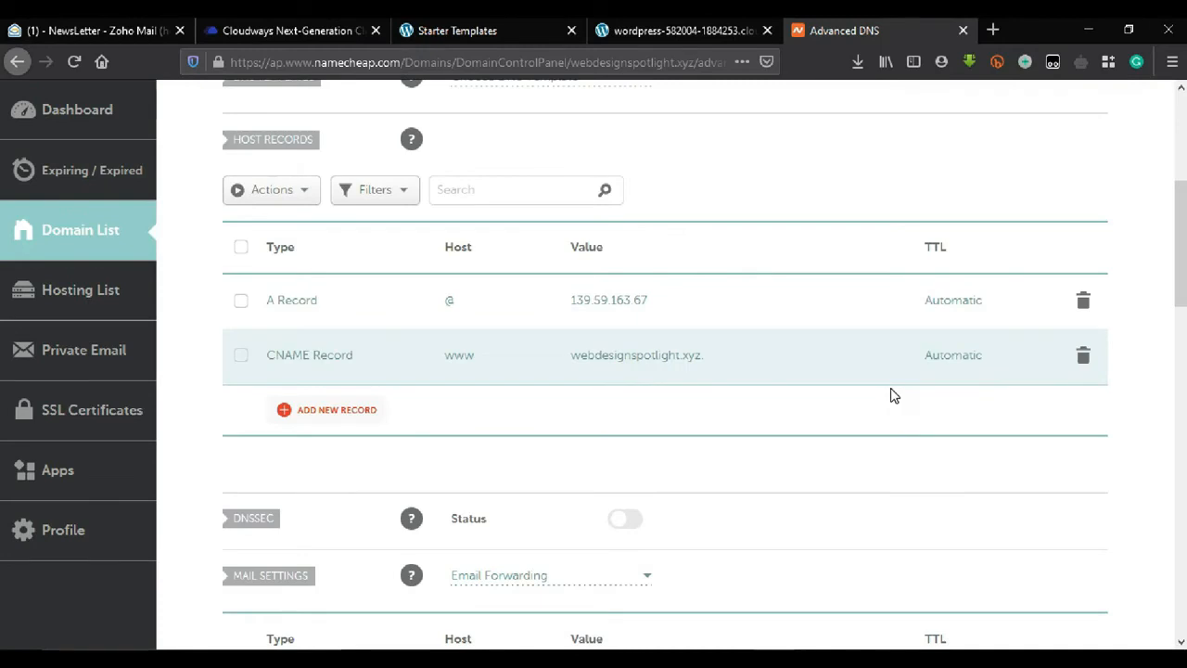
Step: Save webdesignspotlight.xyz as the My website app's primary domain in Domain Management
{"action": "left_click", "coordinate": [315, 25]}
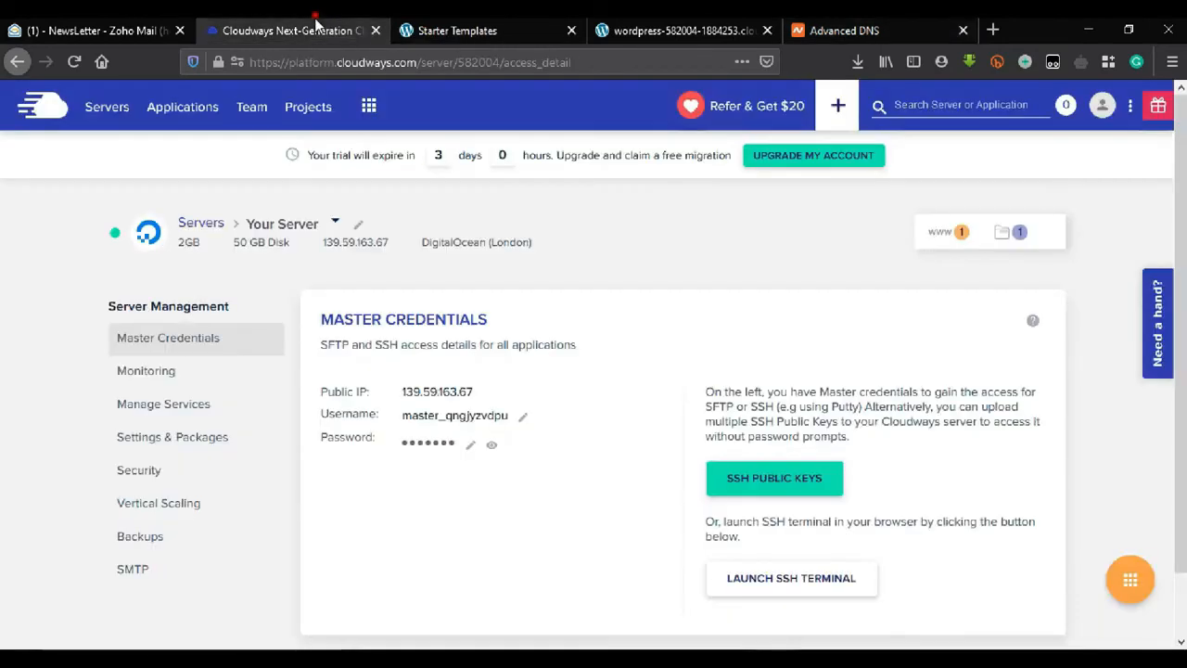
{"action": "left_click", "coordinate": [172, 108]}
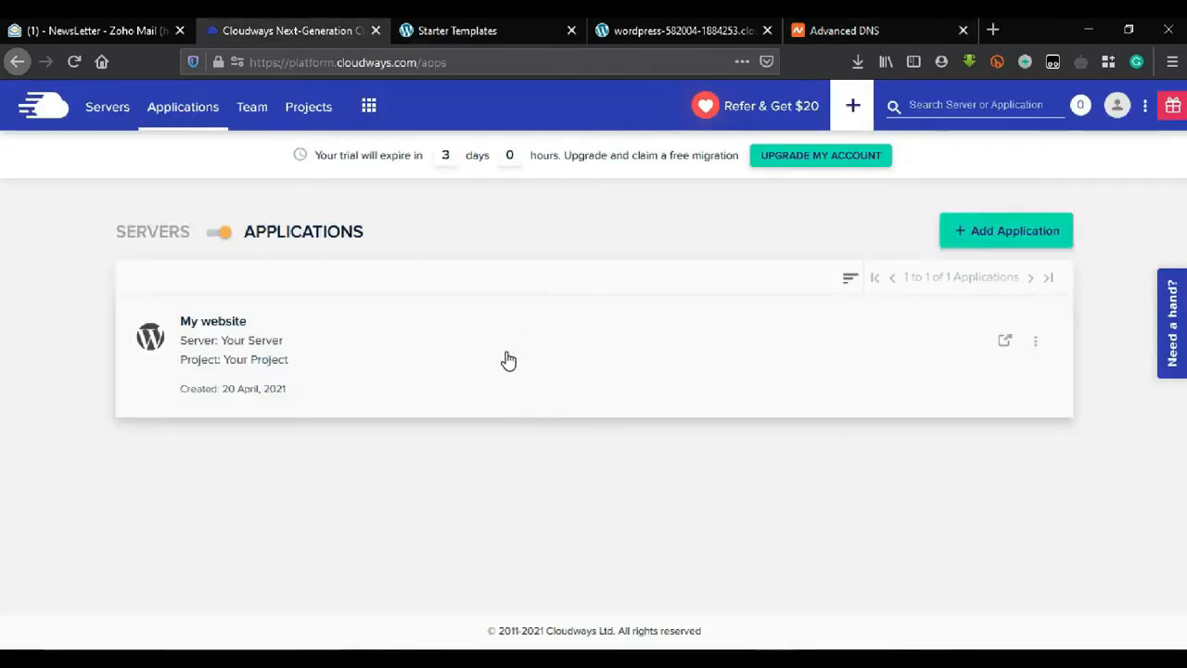
{"action": "left_click", "coordinate": [508, 358]}
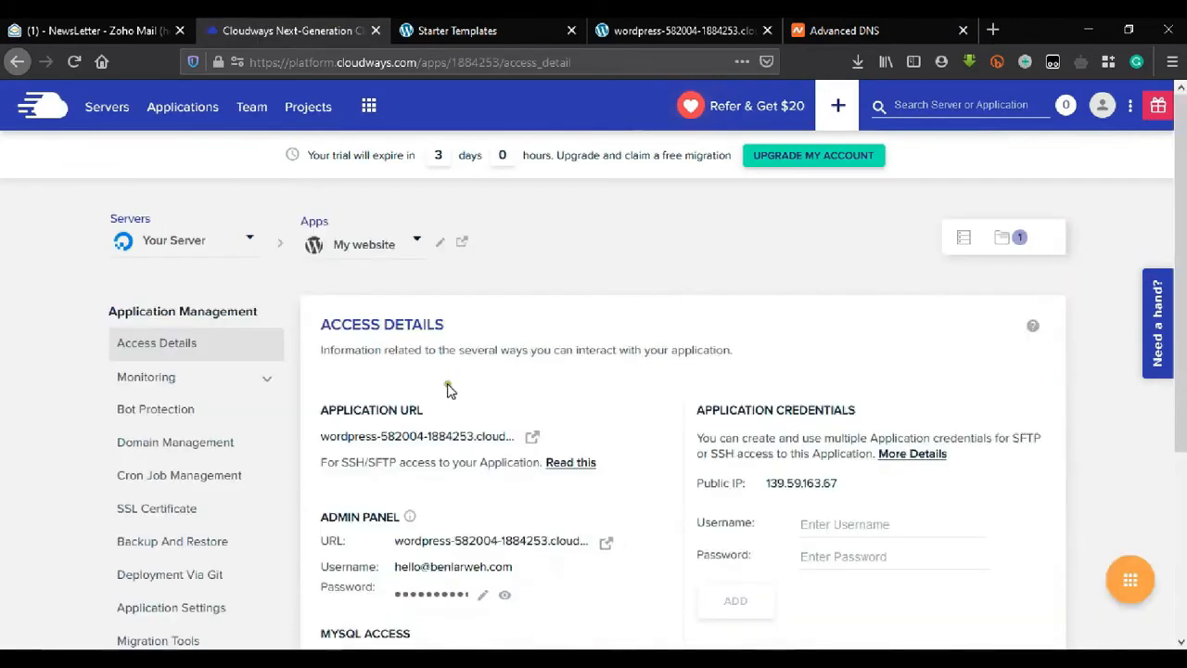
{"action": "left_click", "coordinate": [250, 443]}
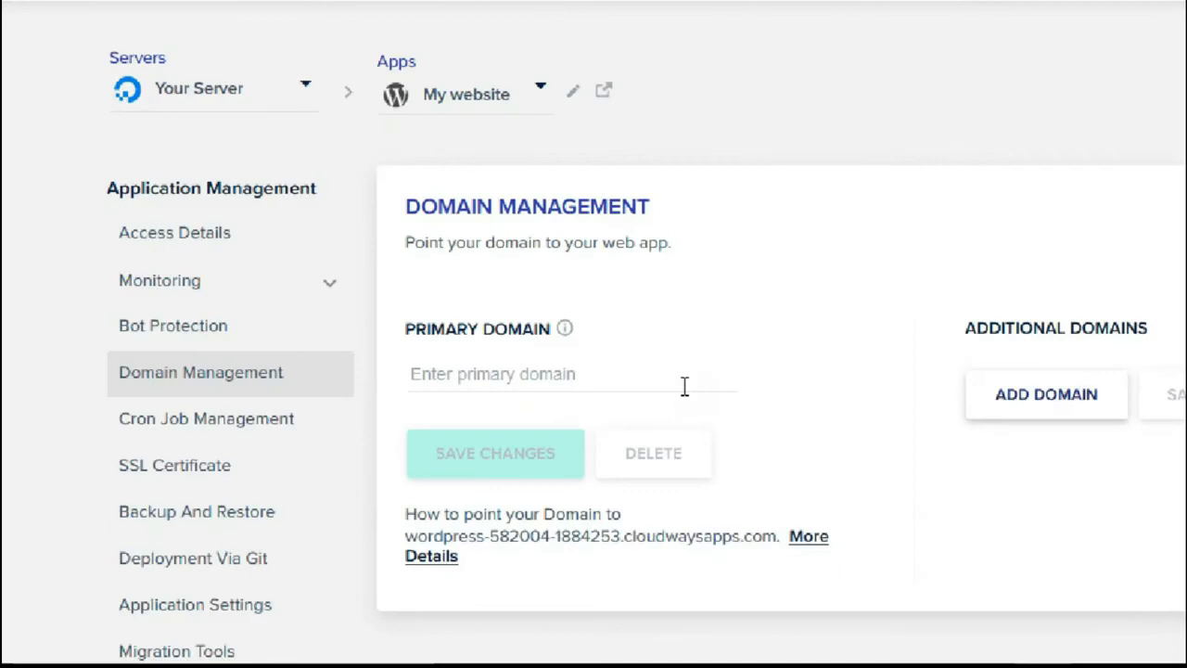
{"action": "left_click", "coordinate": [684, 385]}
{"action": "type", "text": "webdesignspotlight.xyz"}
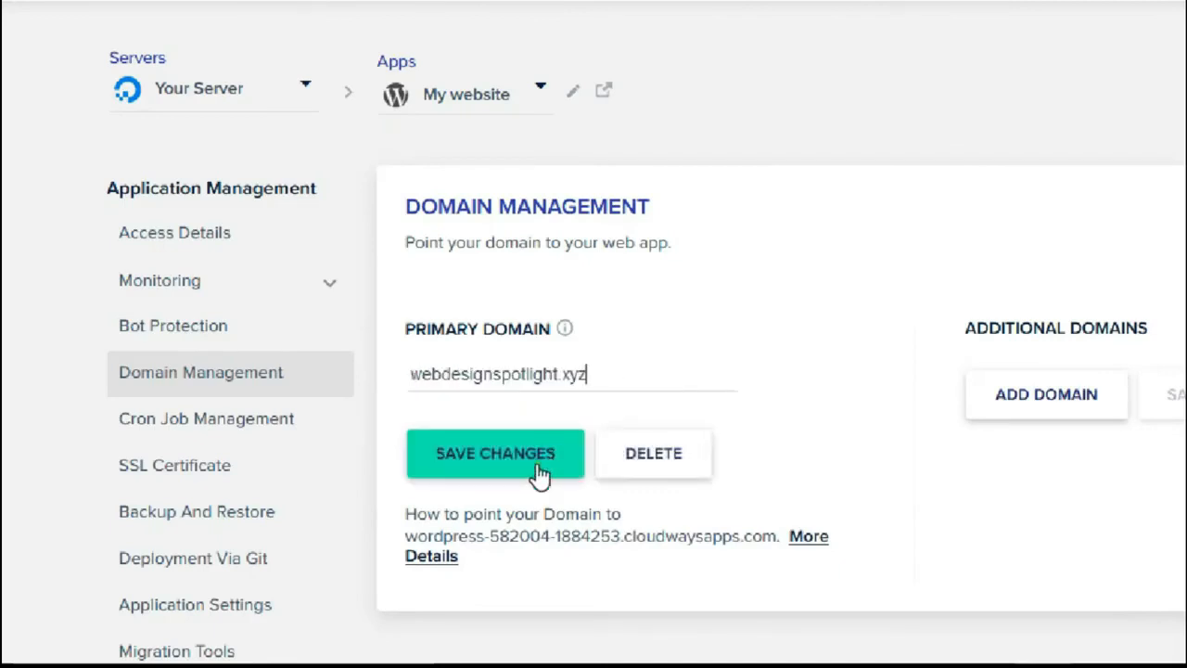
{"action": "left_click", "coordinate": [541, 474]}
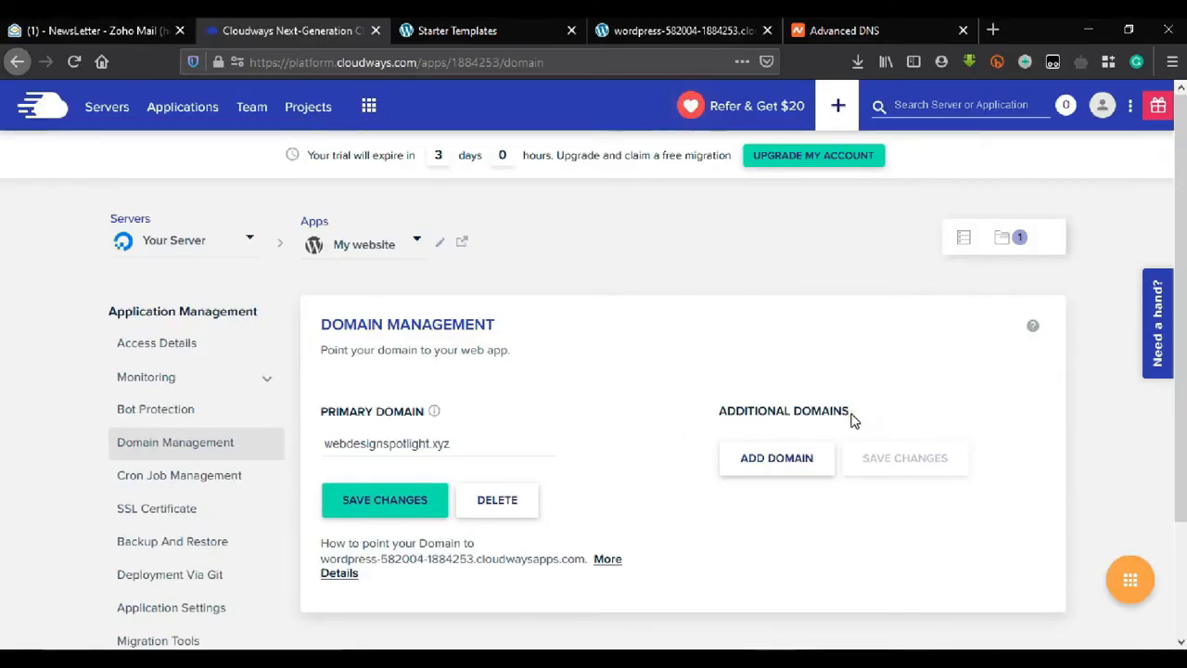
{"action": "left_click", "coordinate": [994, 29]}
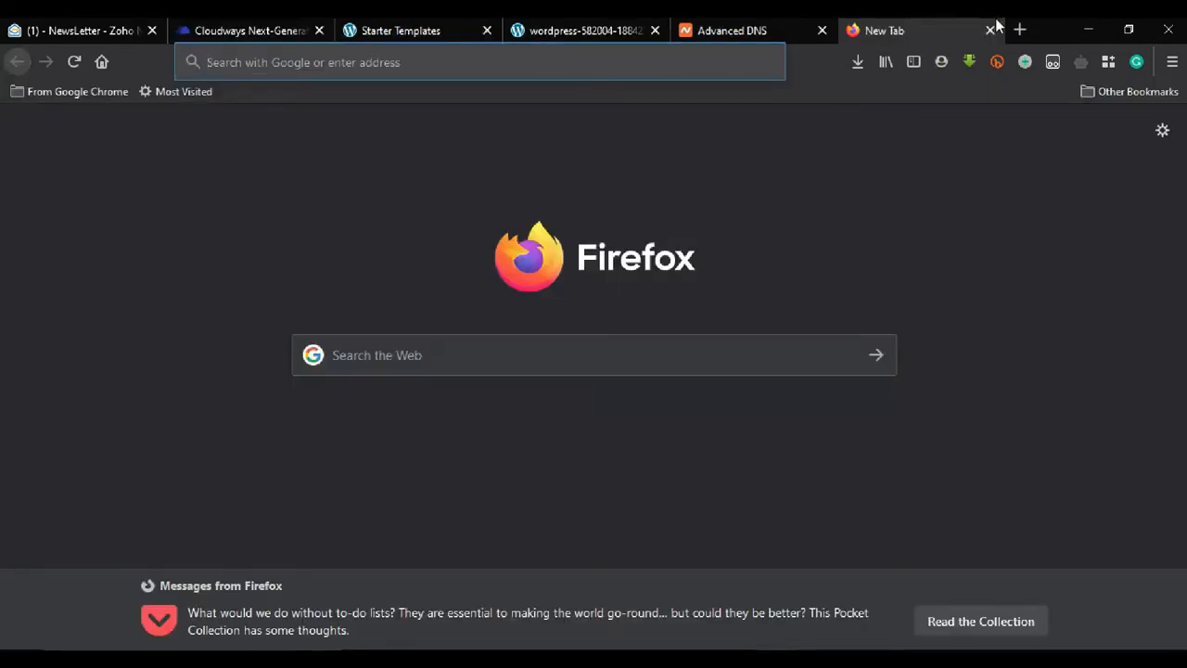
{"action": "type", "text": "https://webdesignspotlight.xyz/"}
{"action": "key", "text": "Return"}
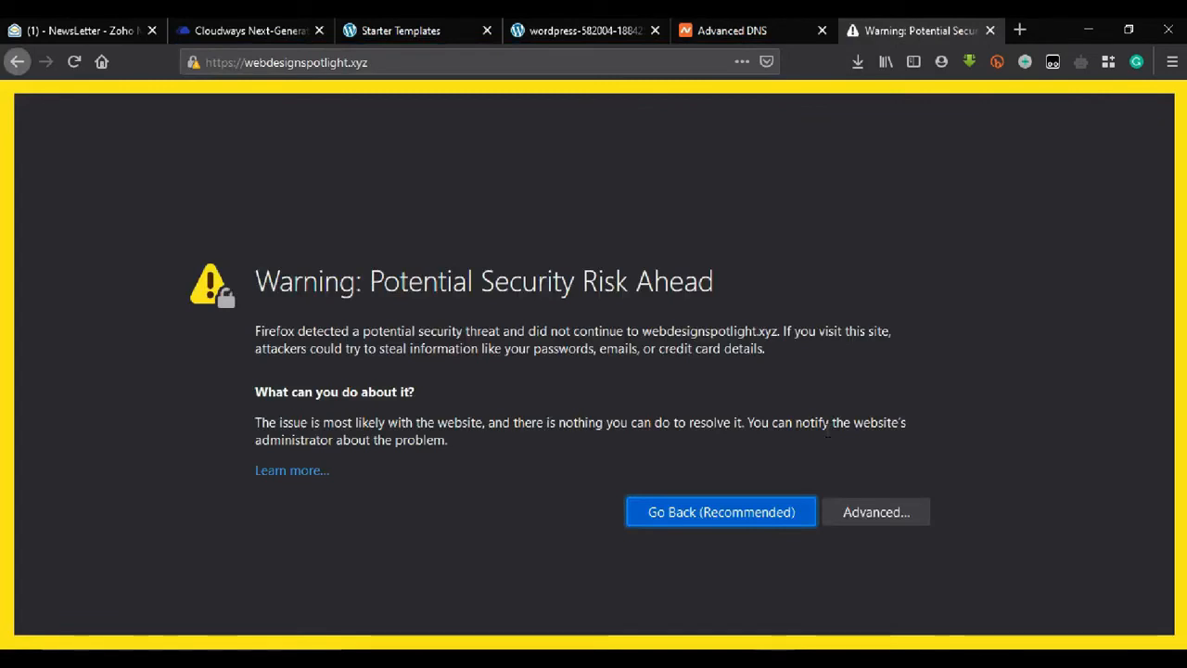
{"action": "left_click_drag", "start_coordinate": [255, 422], "coordinate": [1182, 449]}
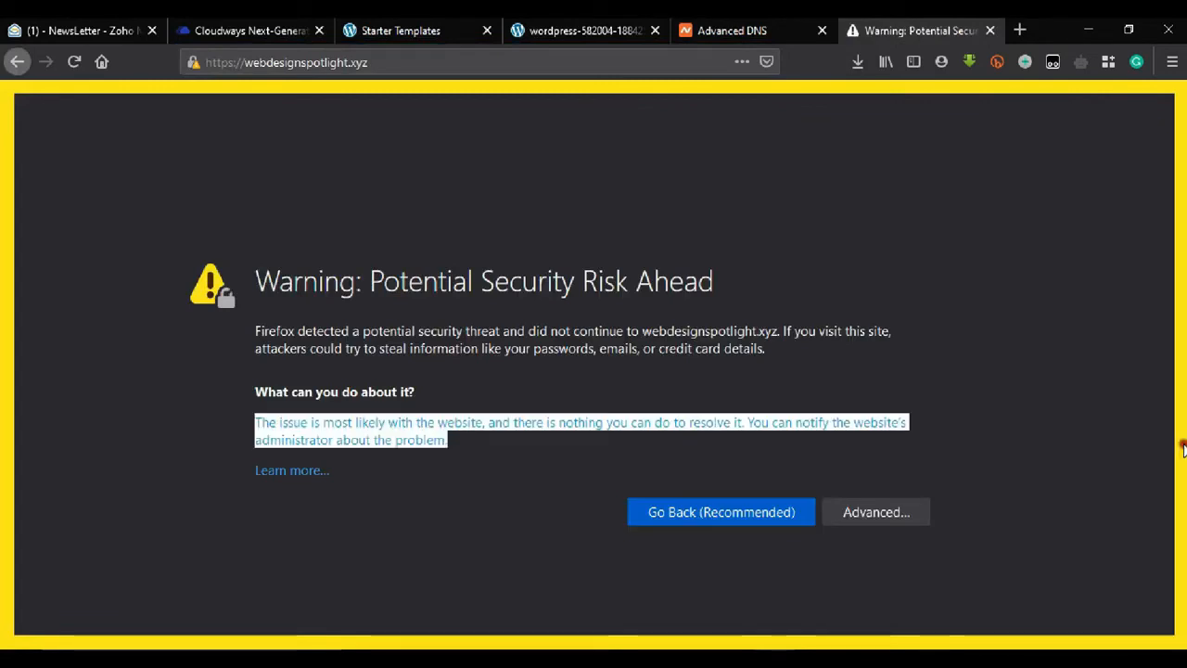
{"action": "left_click", "coordinate": [1122, 403]}
{"action": "left_click", "coordinate": [193, 63]}
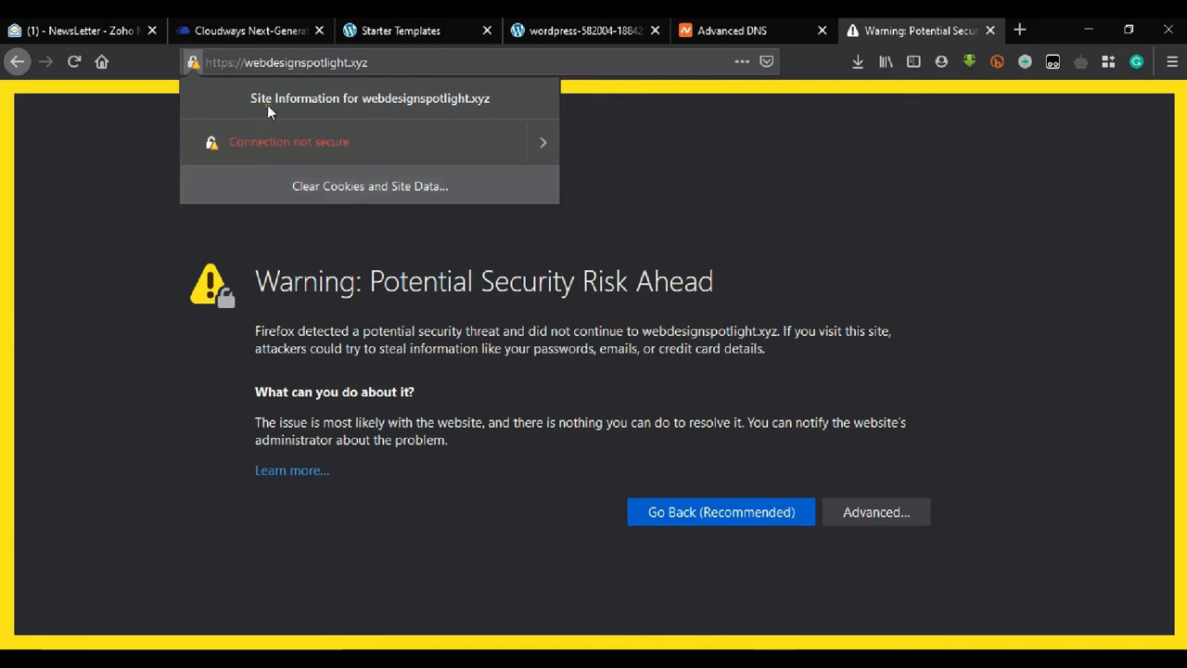
Step: Install a Let's Encrypt certificate for webdesignspotlight.xyz with a contact e-mail, then enable HTTPS redirection
{"action": "left_click", "coordinate": [253, 22]}
{"action": "scroll", "coordinate": [797, 390], "scroll_direction": "down", "scroll_amount": 2}
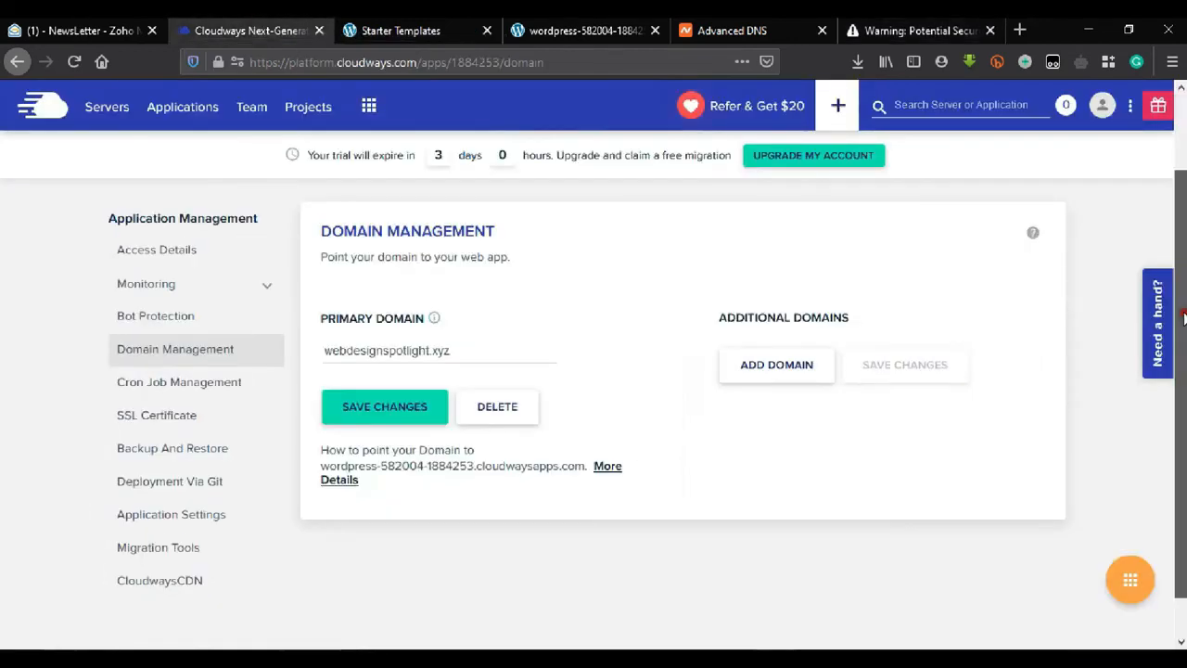
{"action": "left_click", "coordinate": [233, 393]}
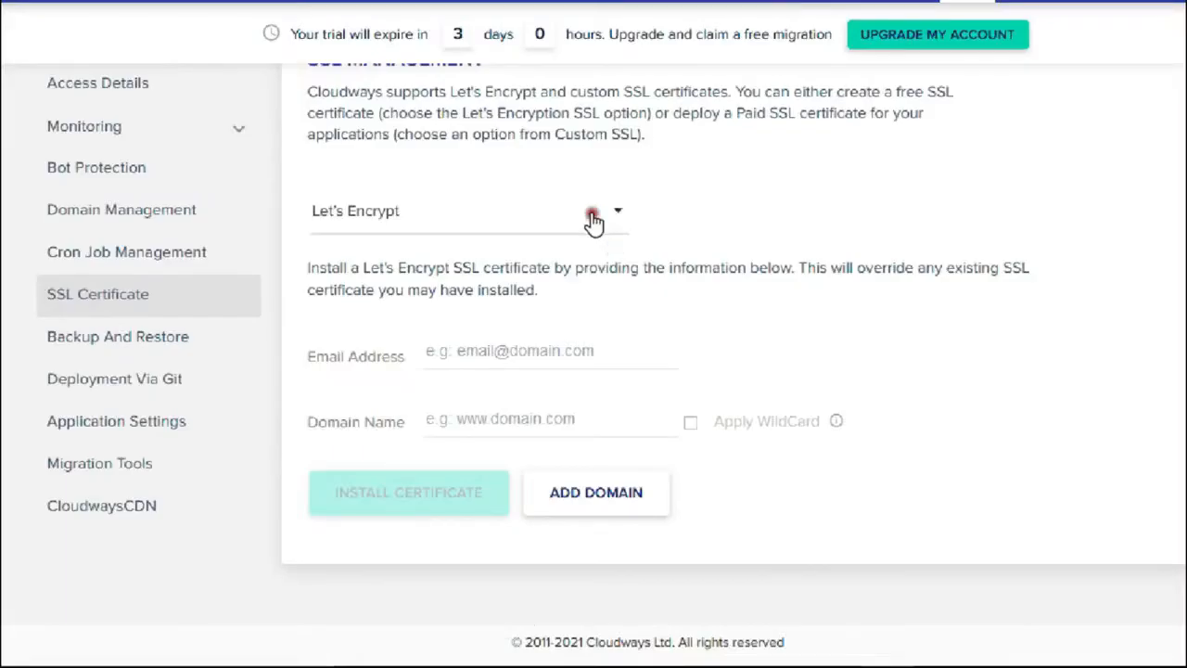
{"action": "left_click", "coordinate": [594, 220]}
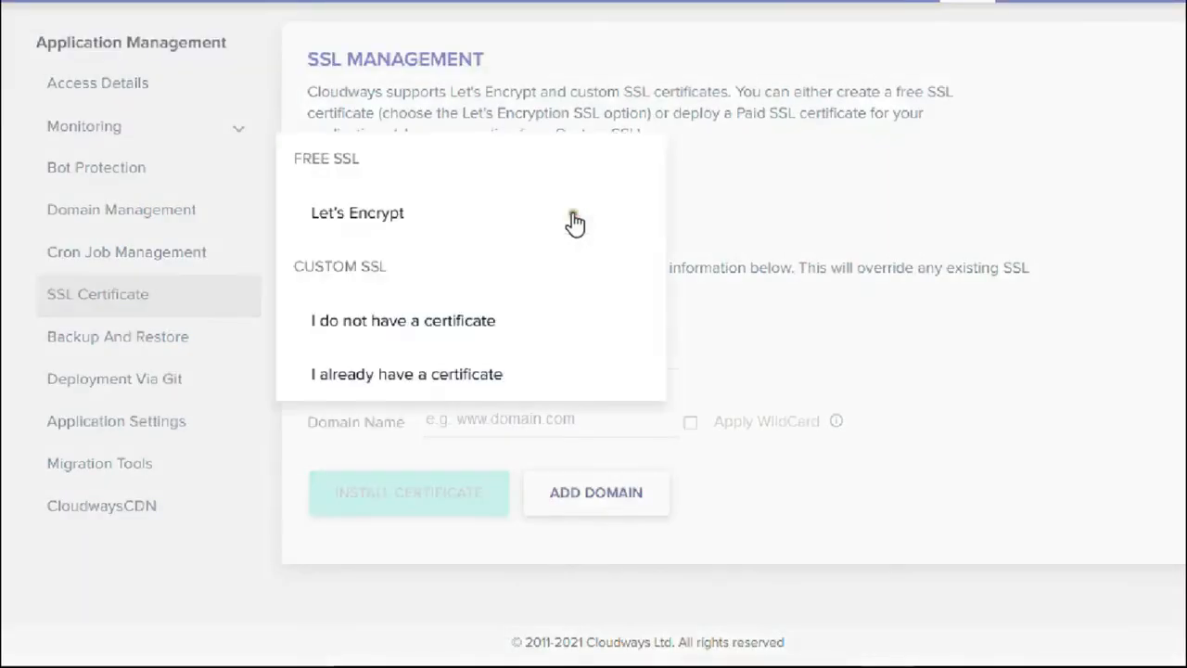
{"action": "left_click", "coordinate": [571, 223]}
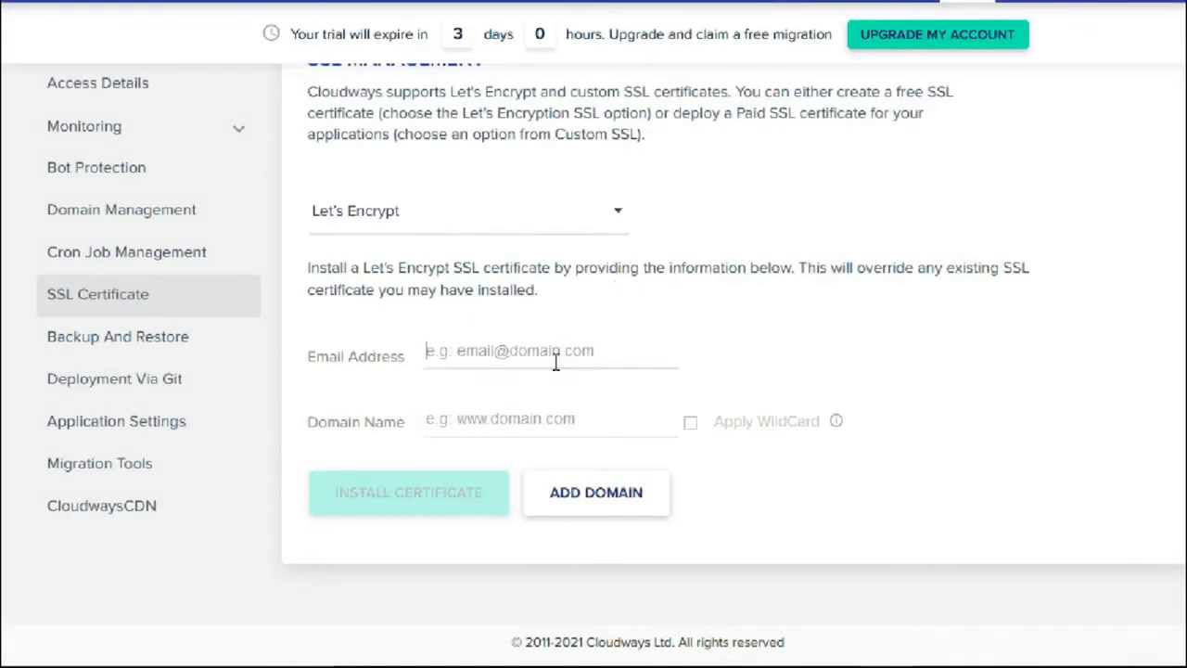
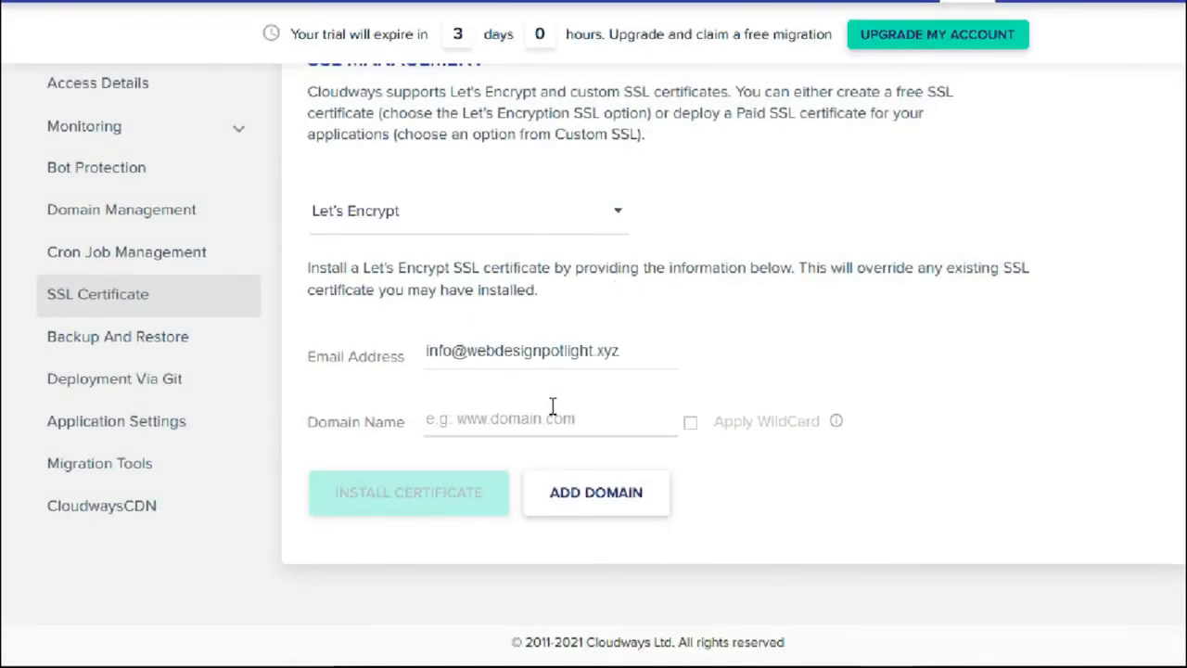
{"action": "type", "text": "webdesignspotlight.xyz"}
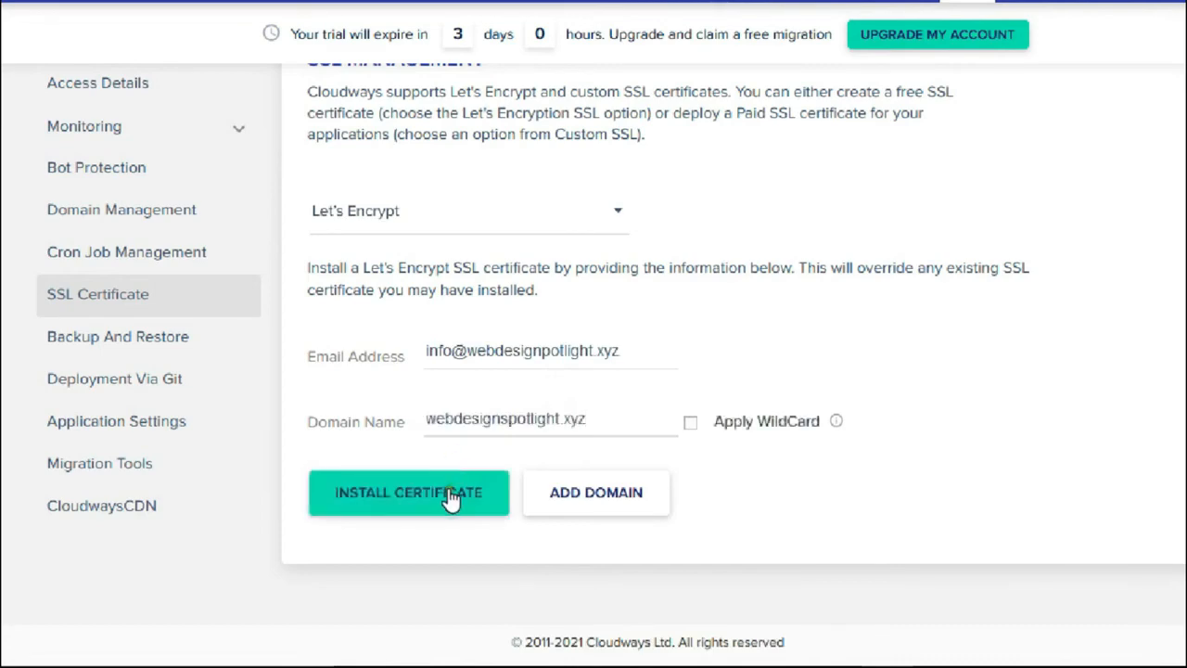
{"action": "left_click", "coordinate": [452, 498]}
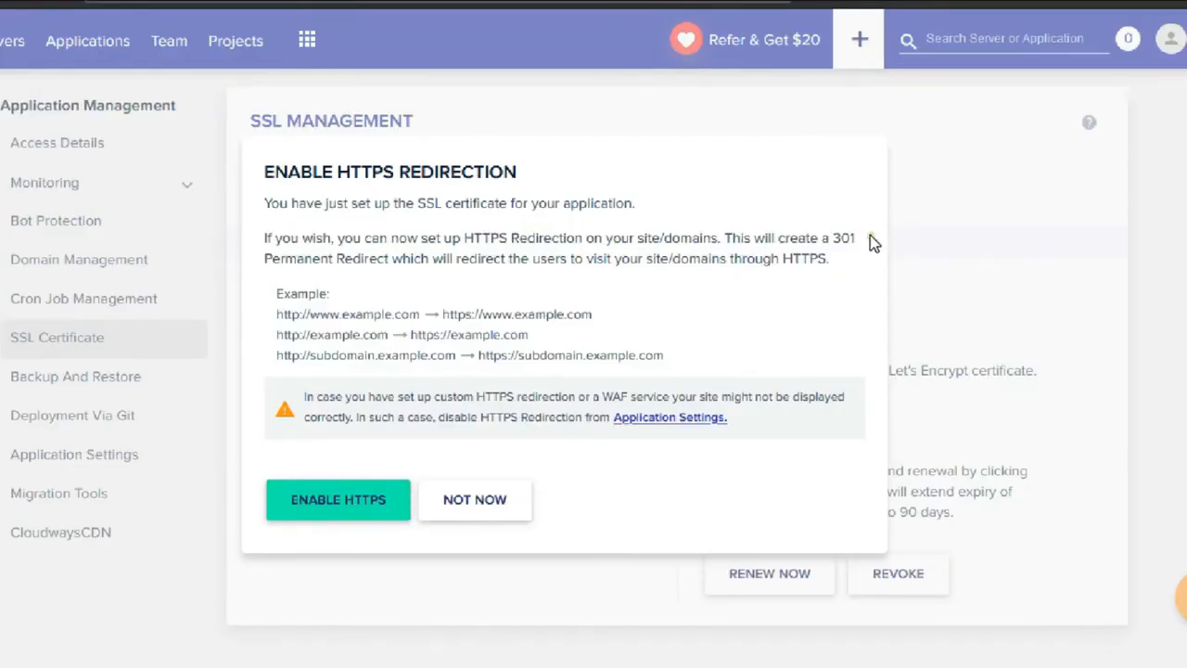
{"action": "left_click", "coordinate": [342, 509]}
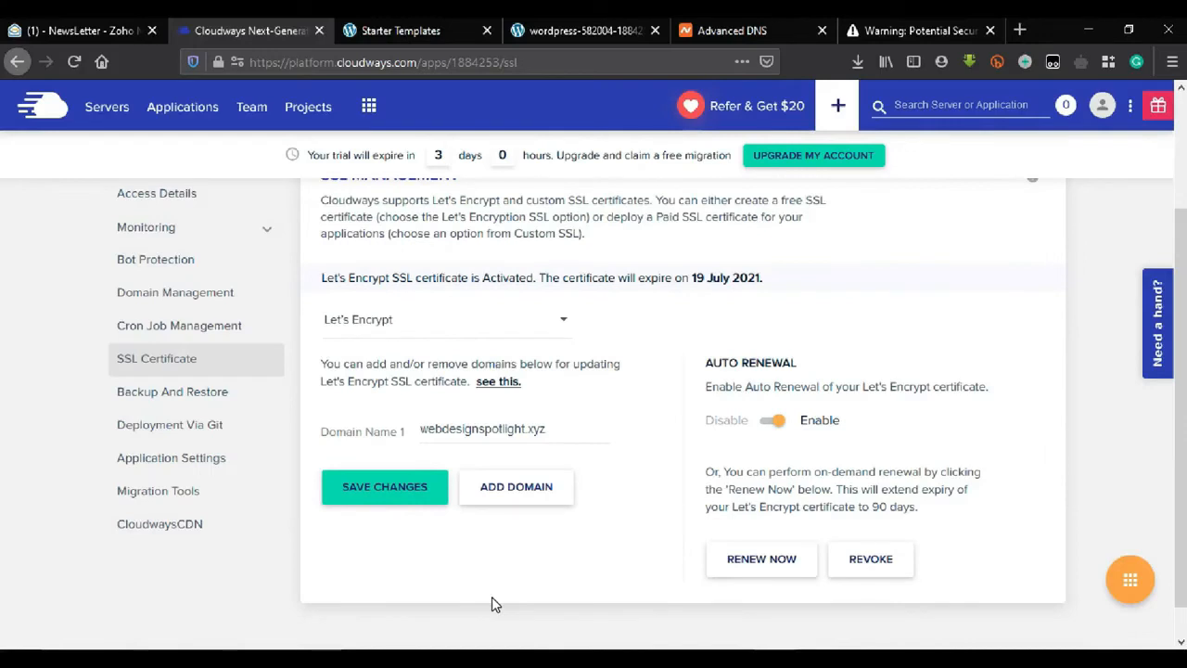
Step: Reload webdesignspotlight.xyz and scroll the Gobios homepage now served securely over HTTPS
{"action": "left_click", "coordinate": [863, 28]}
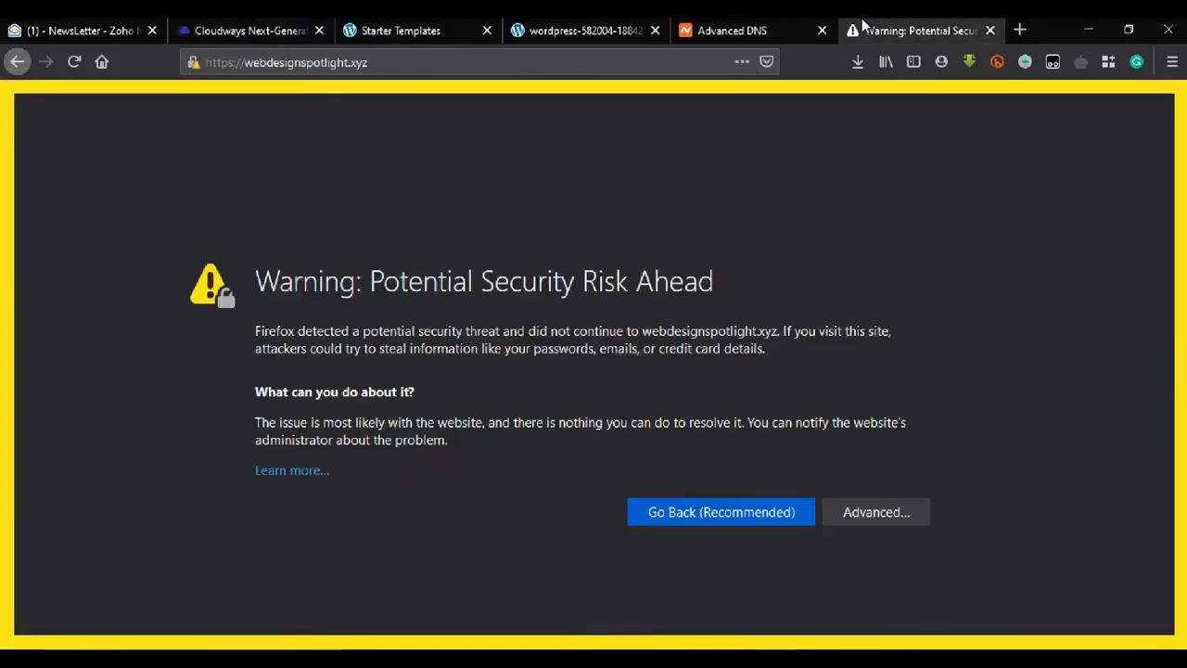
{"action": "left_click", "coordinate": [74, 62]}
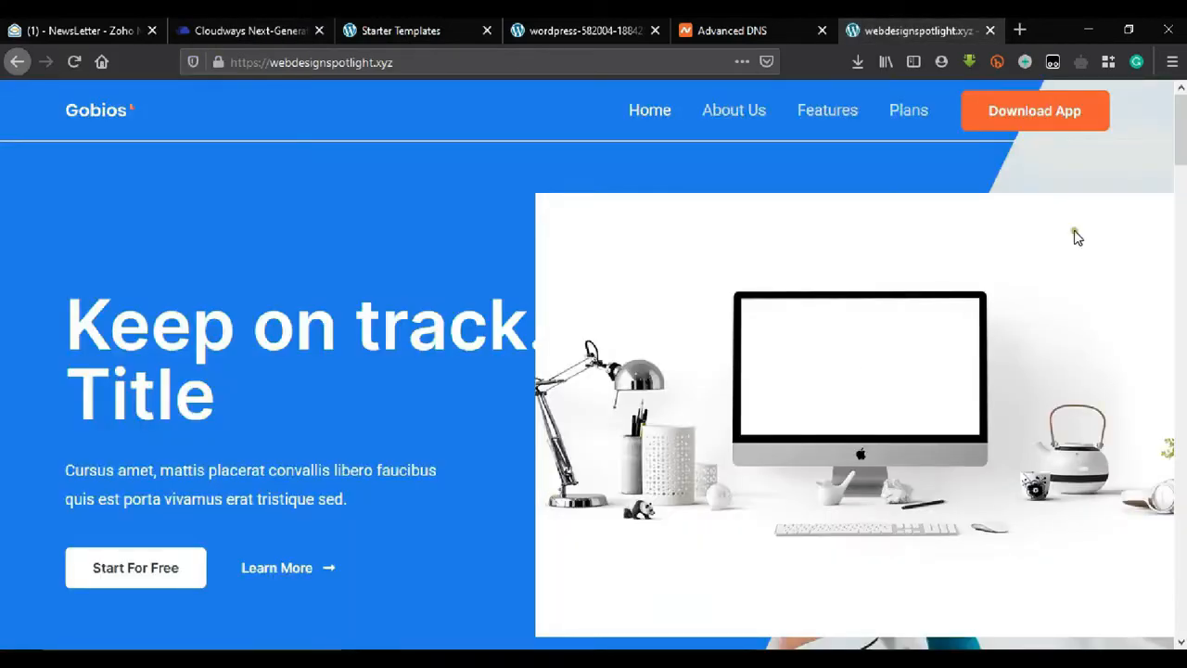
{"action": "scroll", "coordinate": [593, 371], "scroll_direction": "down", "scroll_amount": 15}
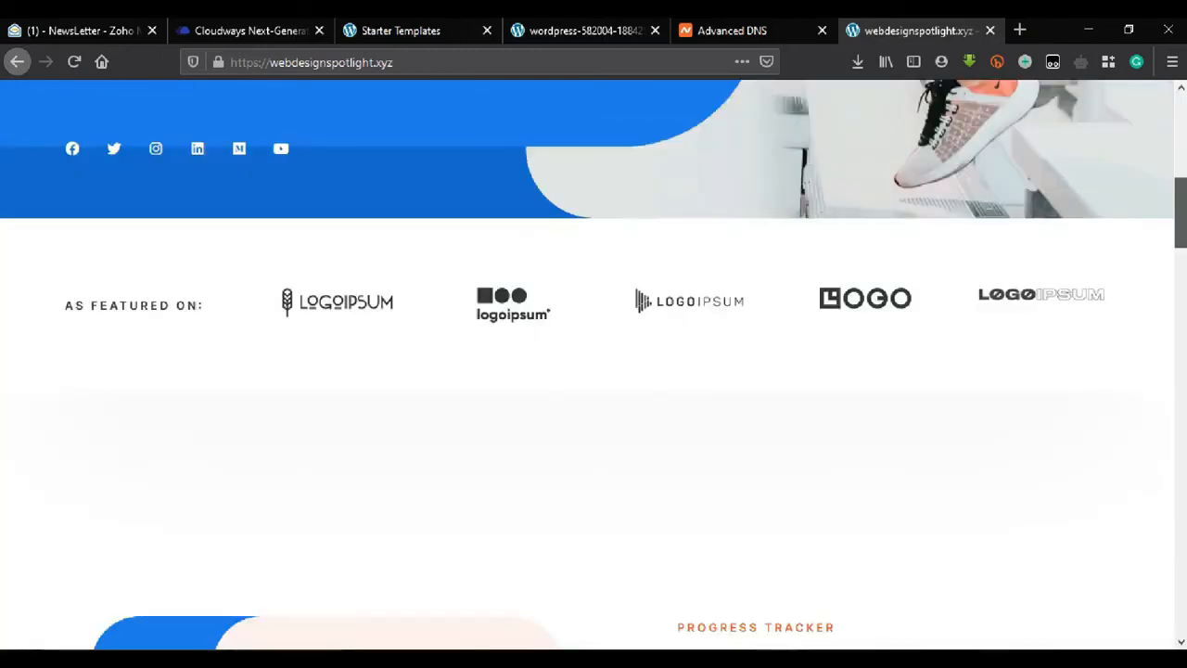
{"action": "scroll", "coordinate": [593, 371], "scroll_direction": "down", "scroll_amount": 5}
{"action": "scroll", "coordinate": [594, 371], "scroll_direction": "up", "scroll_amount": 10}
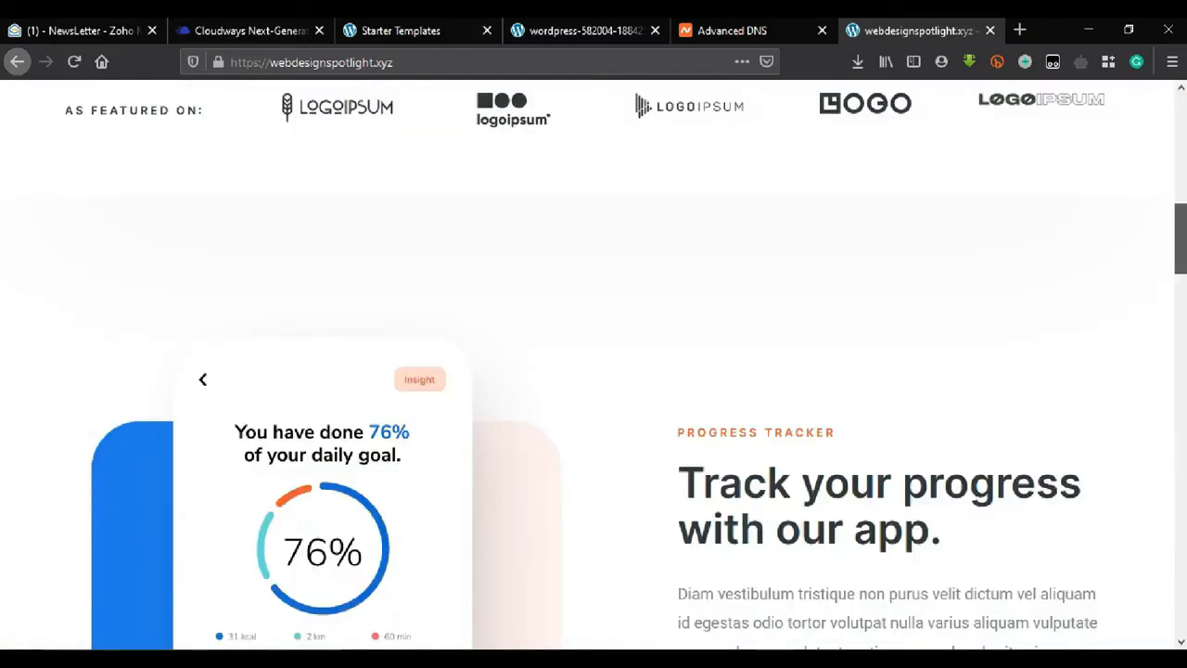
{"action": "scroll", "coordinate": [420, 258], "scroll_direction": "up", "scroll_amount": 5}
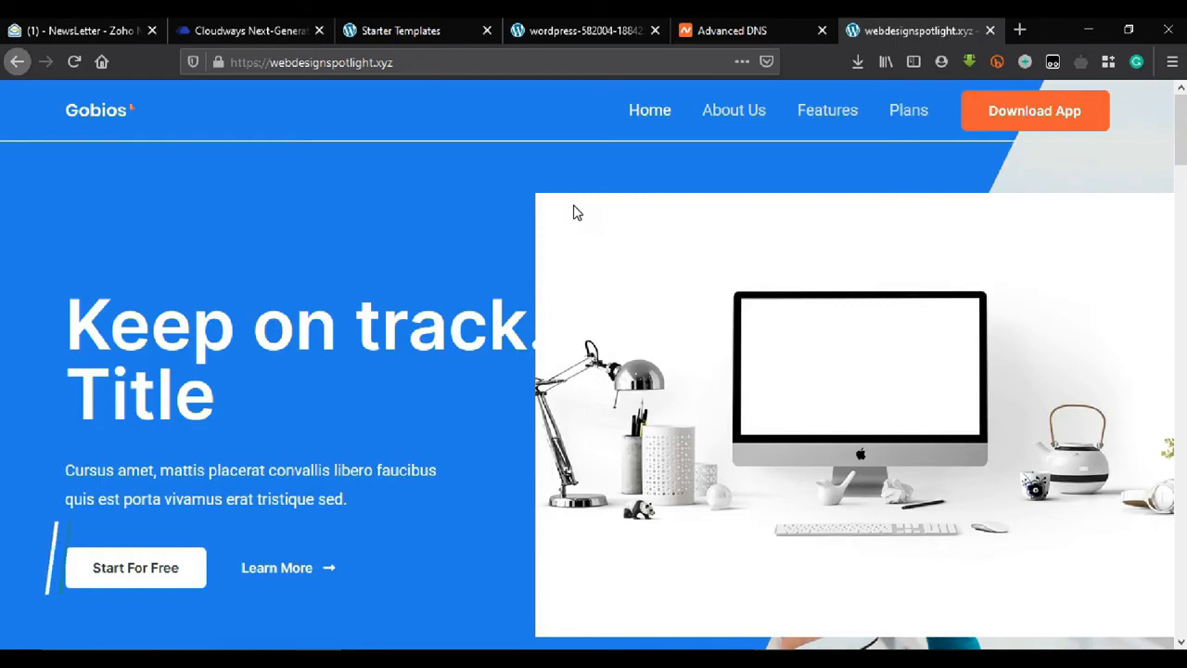
Step: View the My website app's Access Details listing webdesignspotlight.xyz as application and admin URL
{"action": "left_click", "coordinate": [278, 31]}
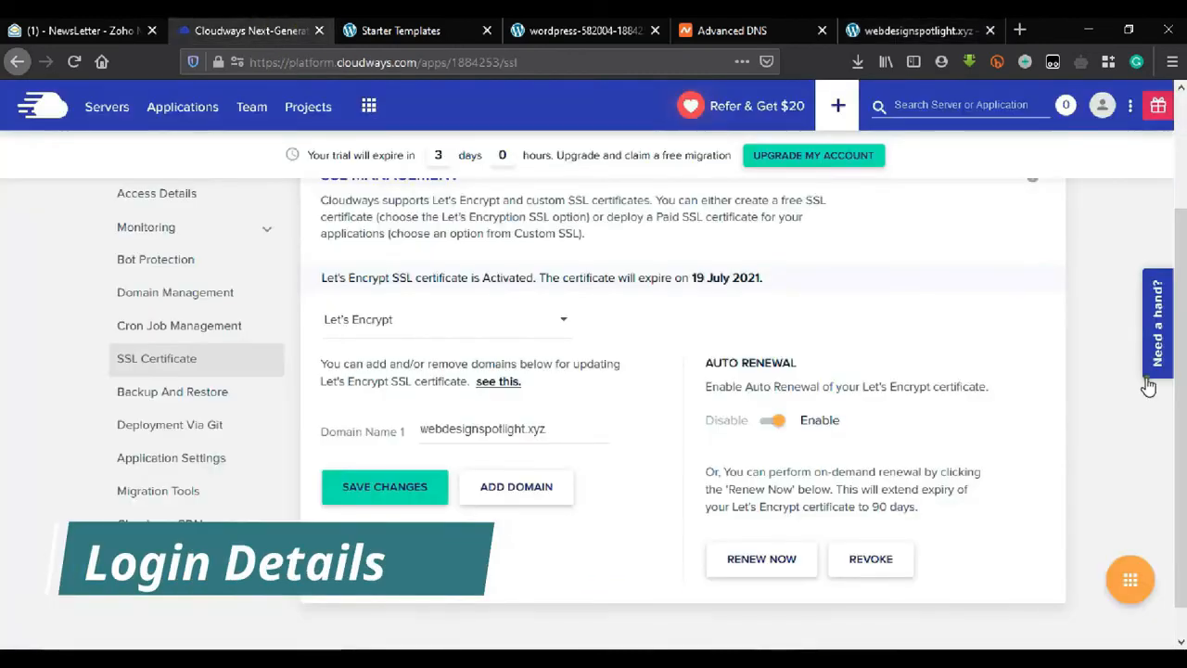
{"action": "scroll", "coordinate": [1148, 387], "scroll_direction": "up", "scroll_amount": 3}
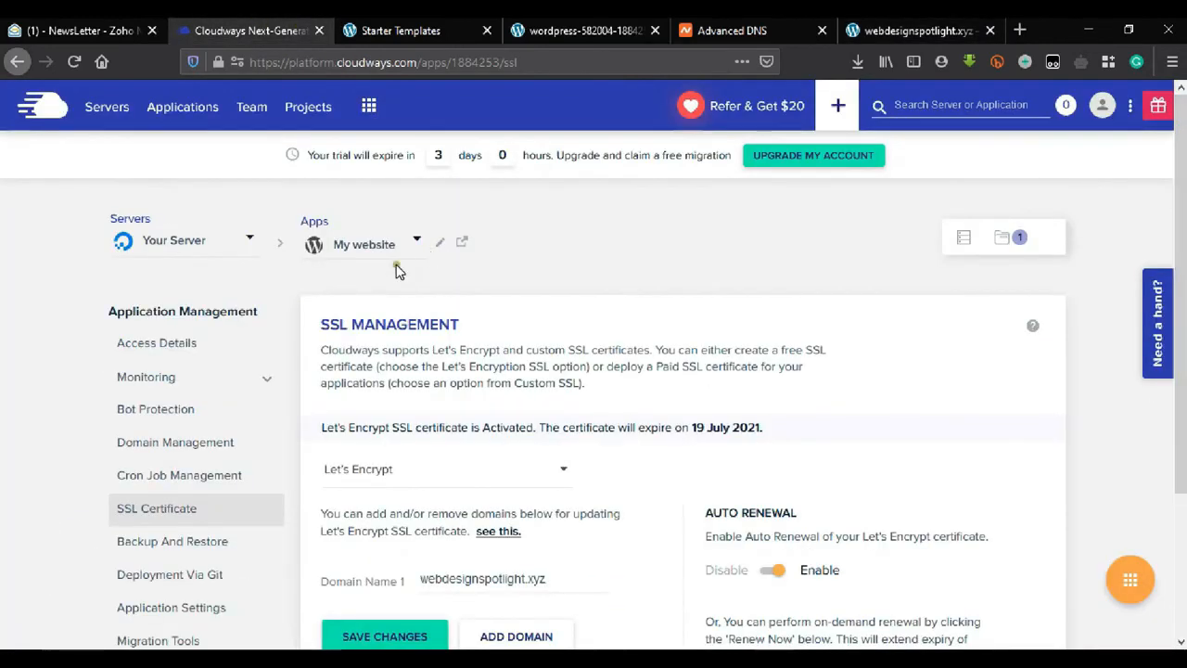
{"action": "left_click", "coordinate": [191, 343]}
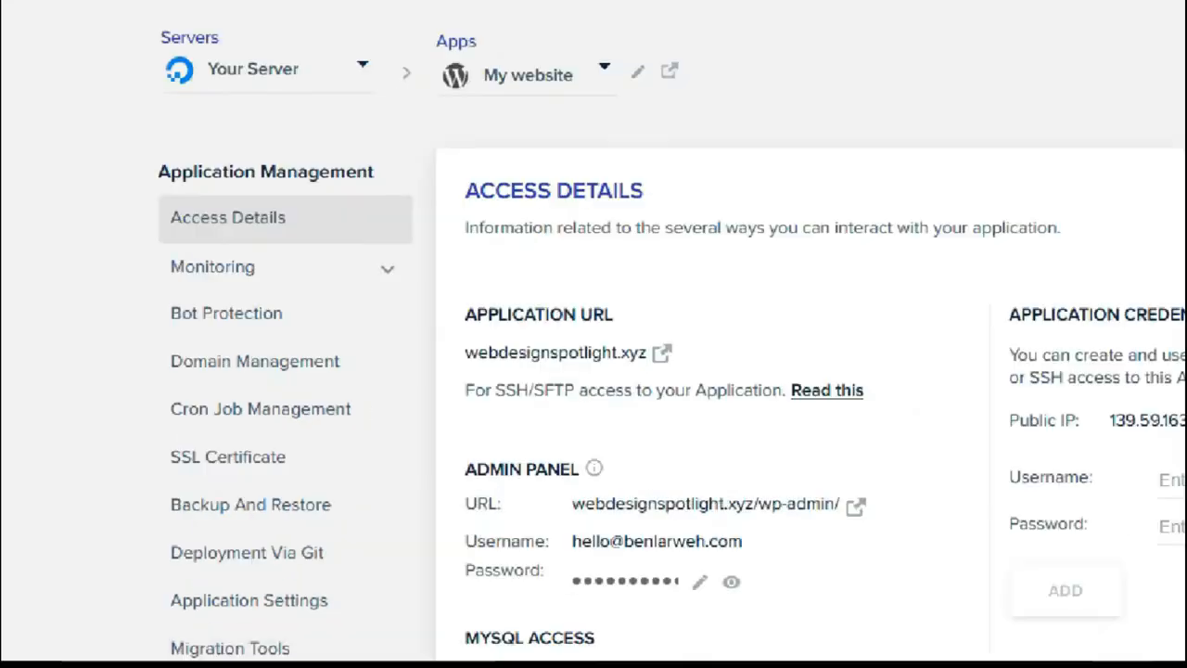
{"action": "scroll", "coordinate": [649, 371], "scroll_direction": "down", "scroll_amount": 2}
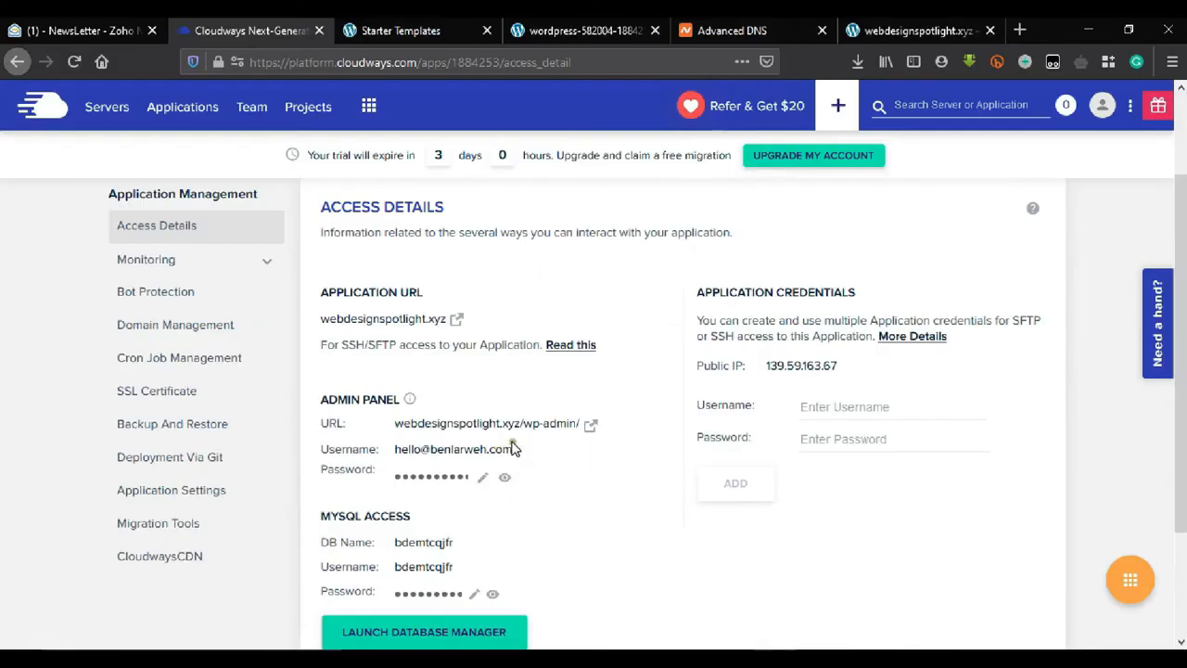
{"action": "scroll", "coordinate": [821, 165], "scroll_direction": "up", "scroll_amount": 2}
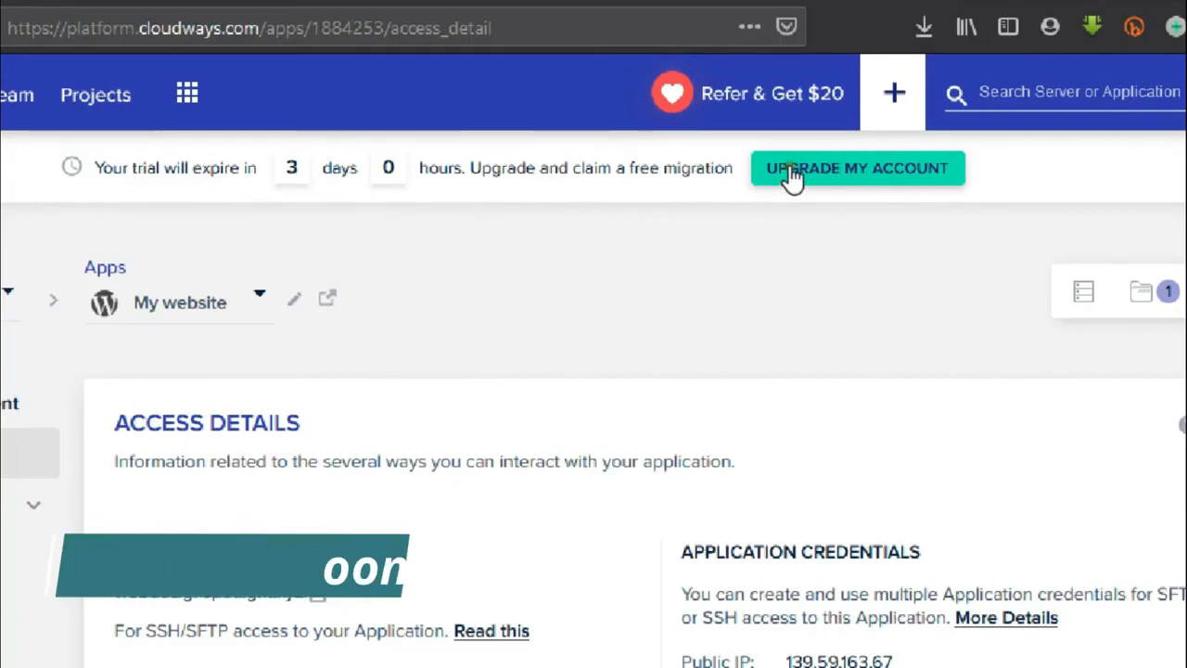
Step: Open the Upgrade My Account billing page, then return to the live Gobios site tab
{"action": "left_click", "coordinate": [790, 178]}
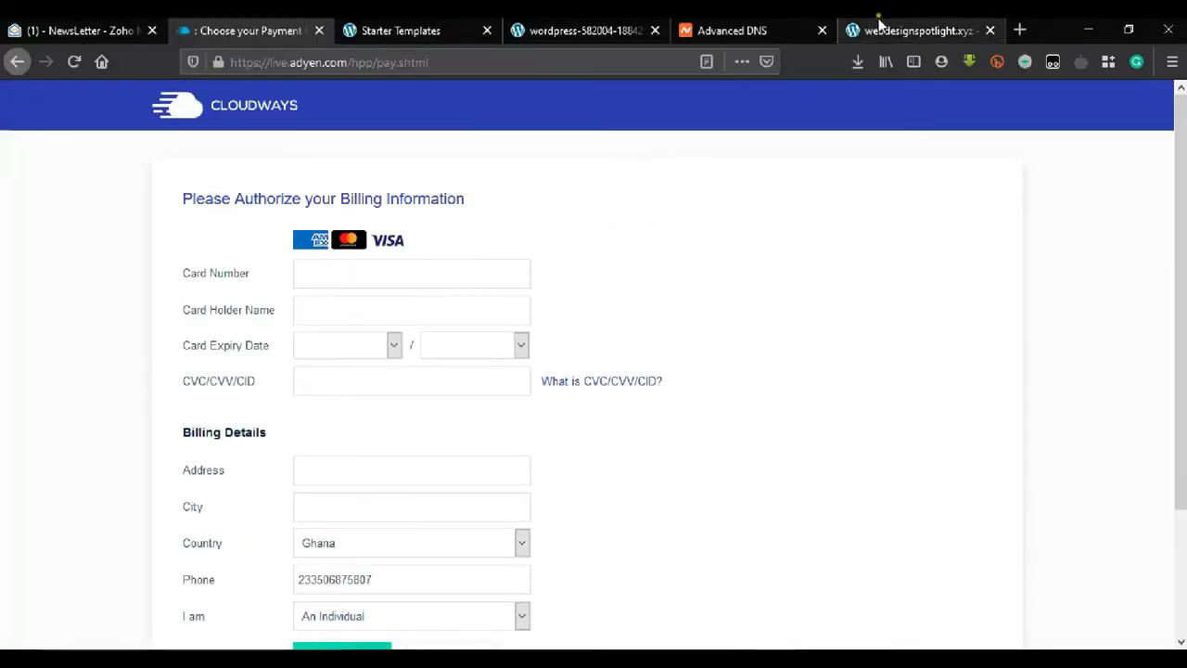
{"action": "left_click", "coordinate": [881, 28]}
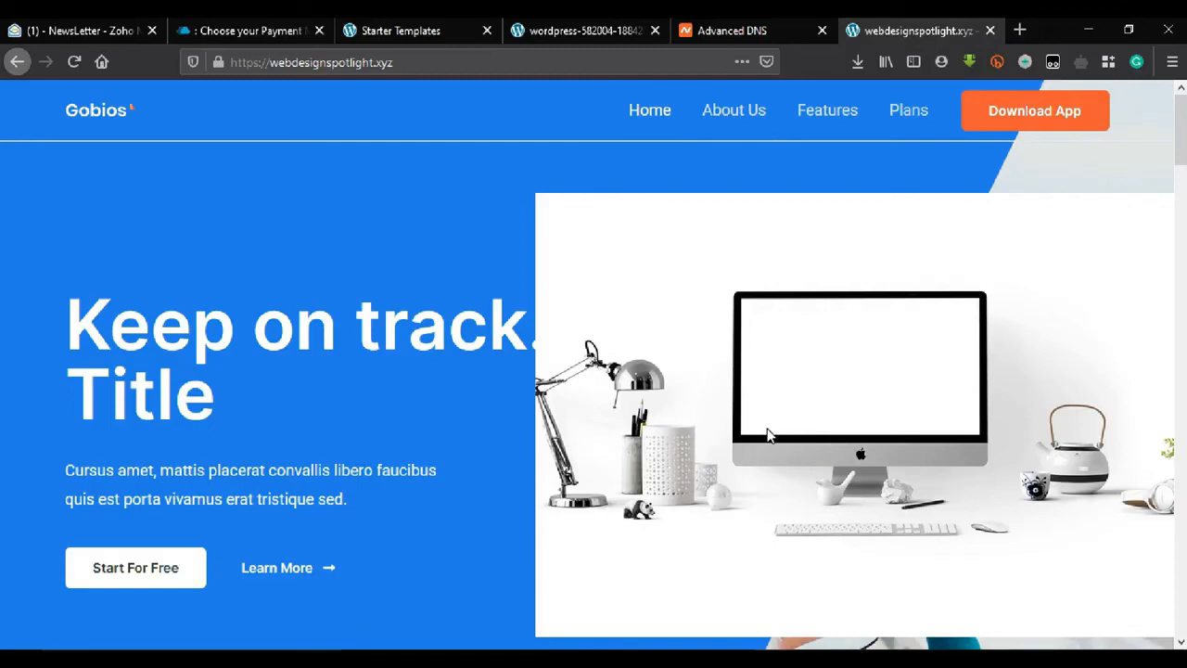
{"action": "scroll", "coordinate": [767, 435], "scroll_direction": "down", "scroll_amount": 8}
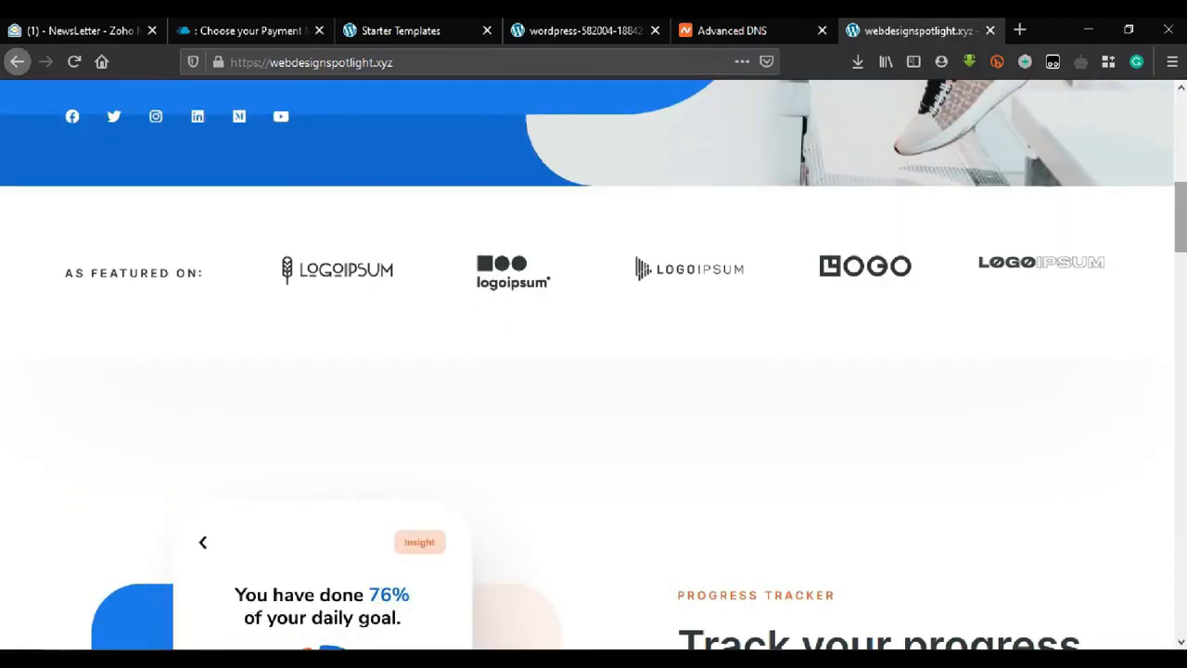